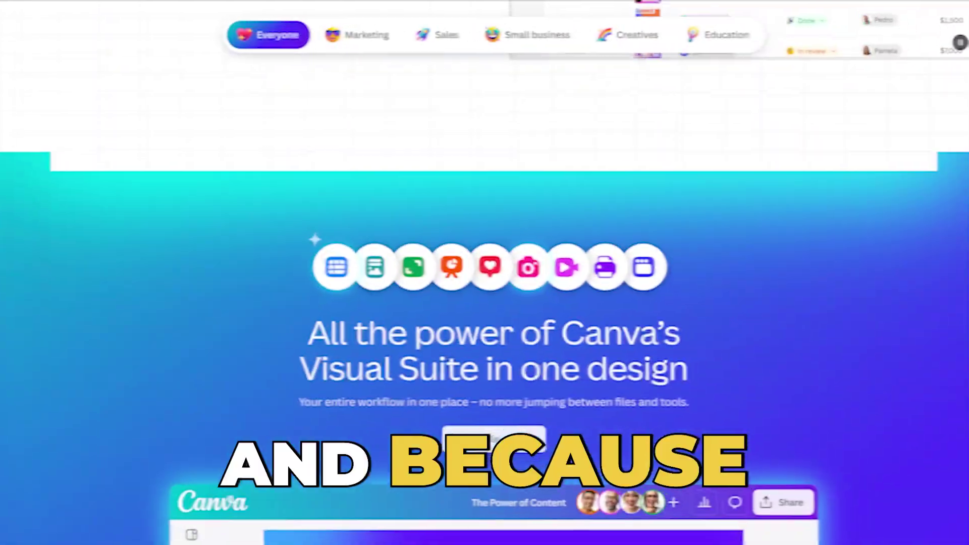
{"action": "scroll", "coordinate": [484, 303], "scroll_direction": "down", "scroll_amount": 6}
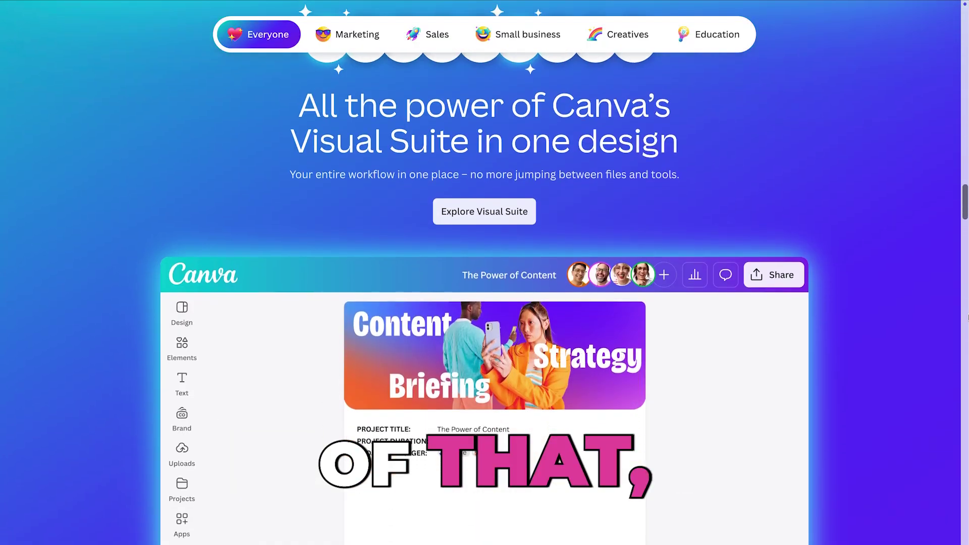
{"action": "scroll", "coordinate": [968, 317], "scroll_direction": "down", "scroll_amount": 5}
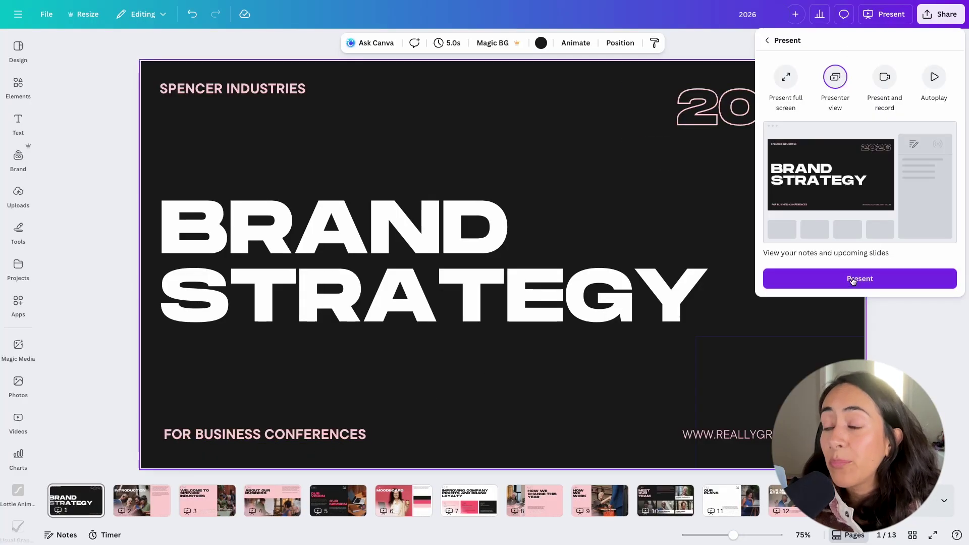
{"action": "left_click", "coordinate": [854, 282]}
{"action": "key", "text": "Right"}
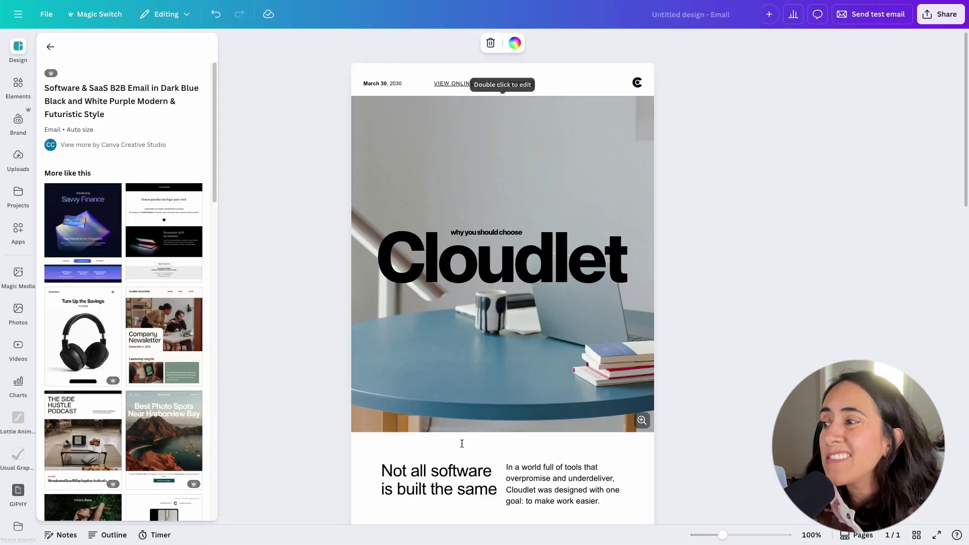
{"action": "scroll", "coordinate": [470, 439], "scroll_direction": "down", "scroll_amount": 3}
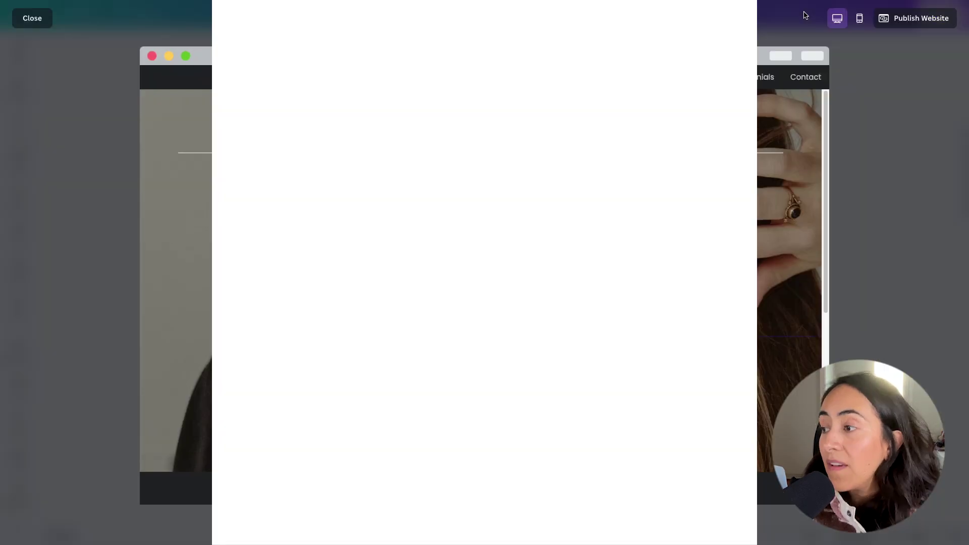
{"action": "scroll", "coordinate": [814, 333], "scroll_direction": "down", "scroll_amount": 5}
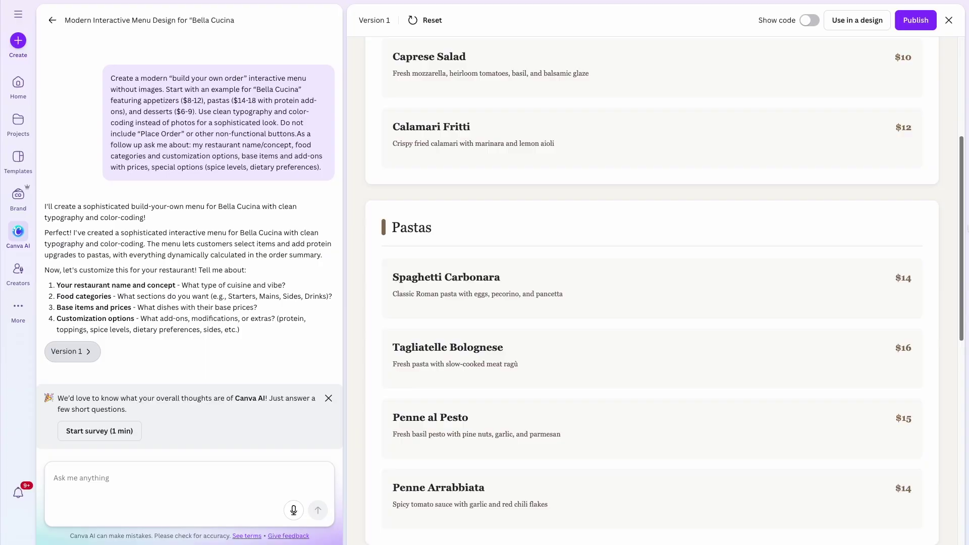
{"action": "scroll", "coordinate": [511, 202], "scroll_direction": "down", "scroll_amount": 10}
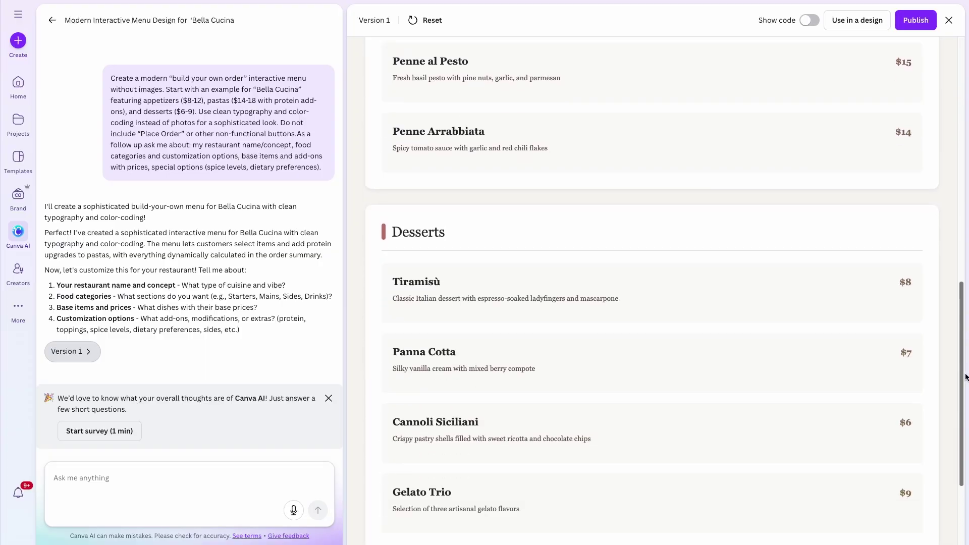
{"action": "left_click", "coordinate": [511, 168]}
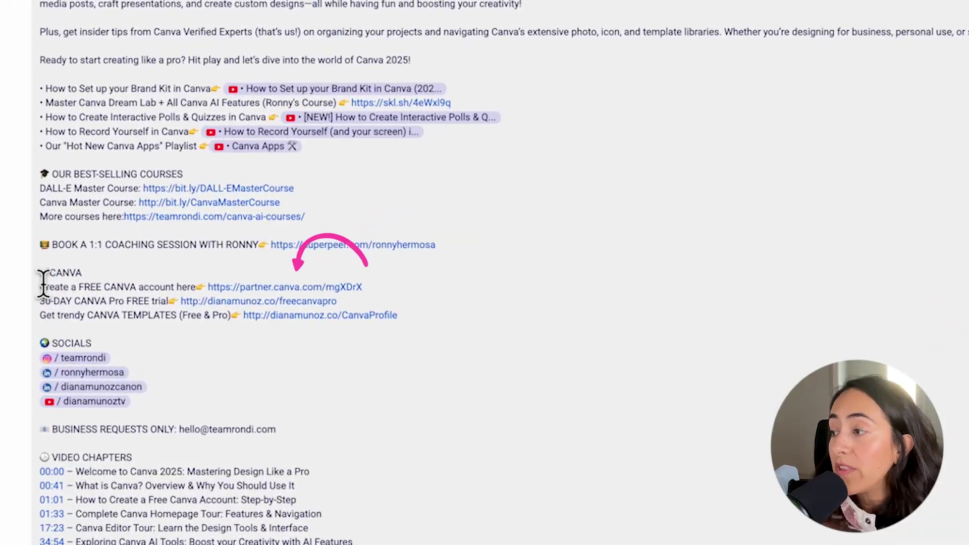
Open the free Canva account link from the video description and continue to the external site
{"action": "left_click_drag", "start_coordinate": [60, 509], "coordinate": [153, 507]}
{"action": "left_click", "coordinate": [262, 293]}
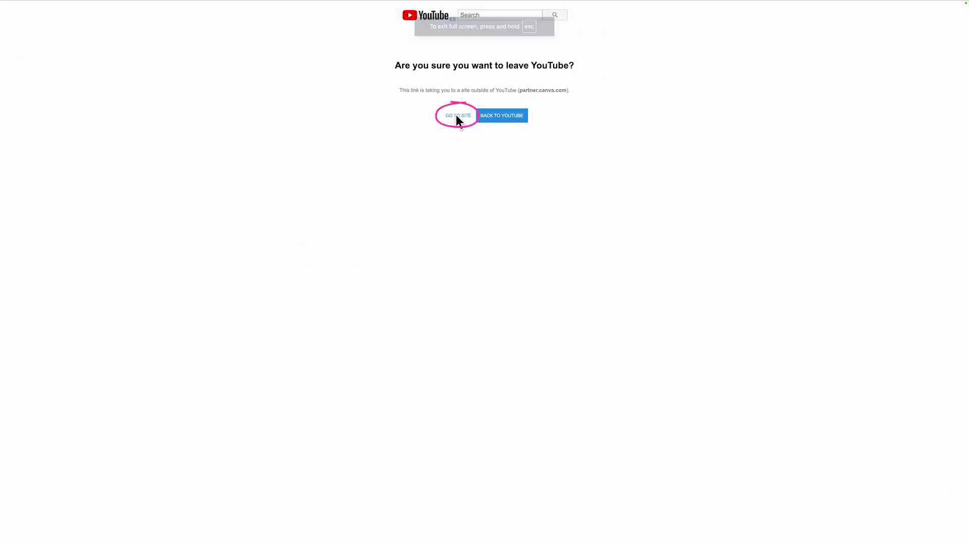
{"action": "left_click", "coordinate": [456, 115]}
{"action": "left_click", "coordinate": [448, 234]}
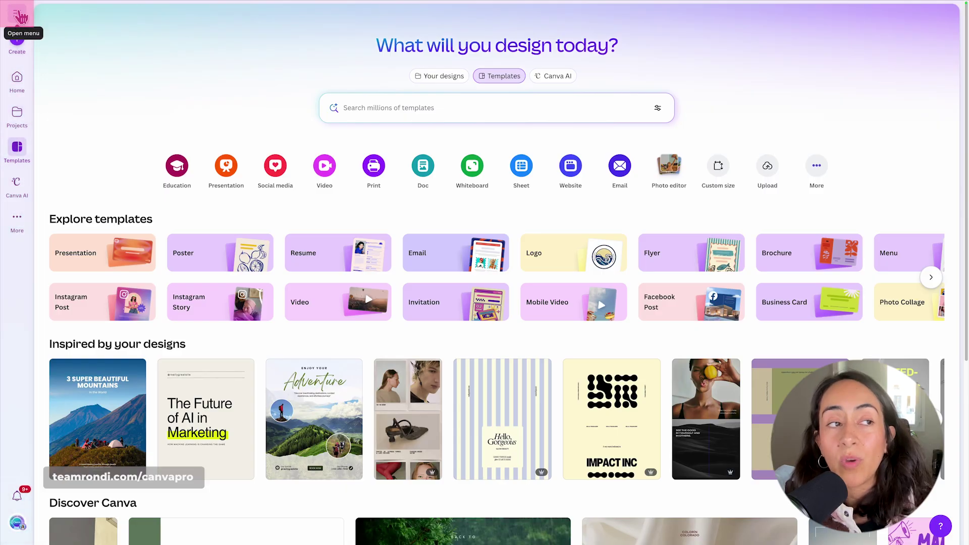
Expand the side navigation and view the design categories available for creating a new design
{"action": "left_click", "coordinate": [18, 16]}
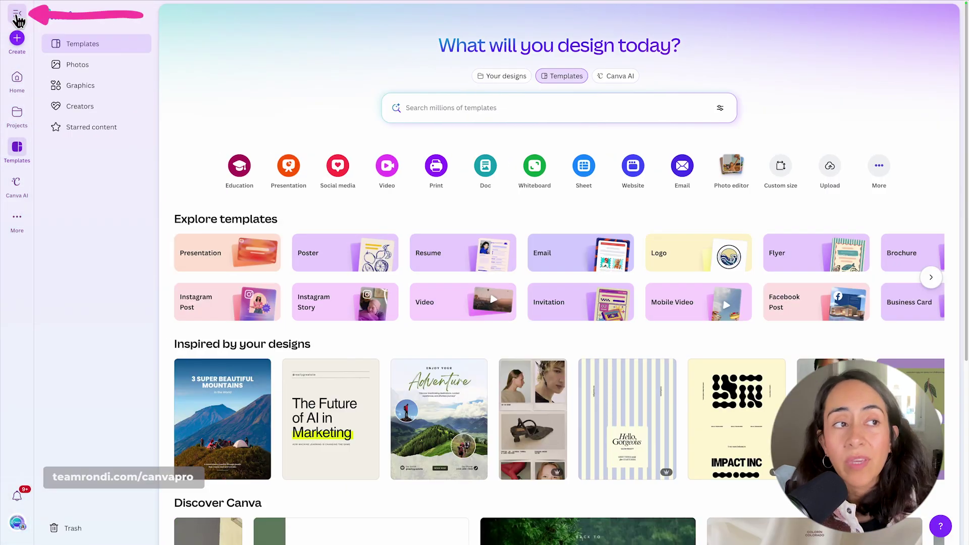
{"action": "left_click", "coordinate": [17, 15]}
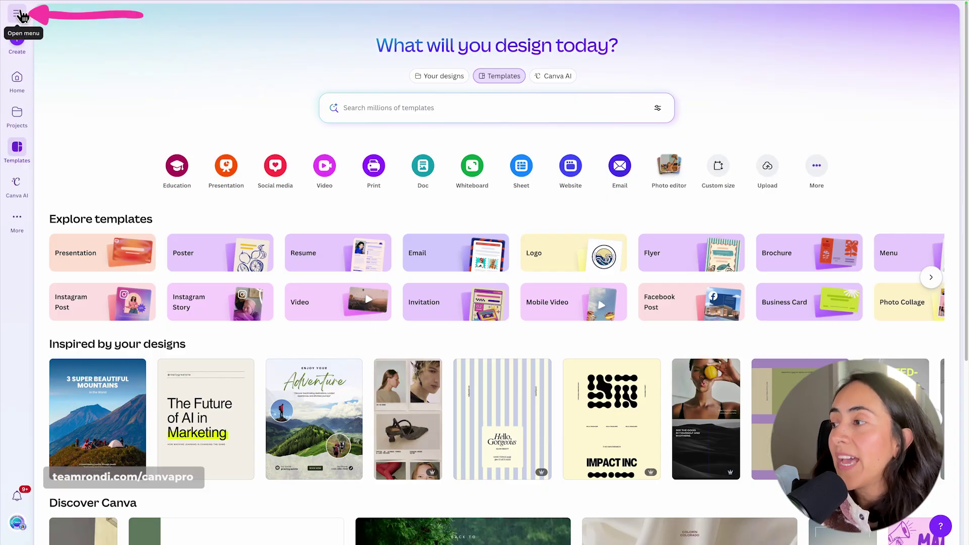
{"action": "left_click", "coordinate": [19, 15]}
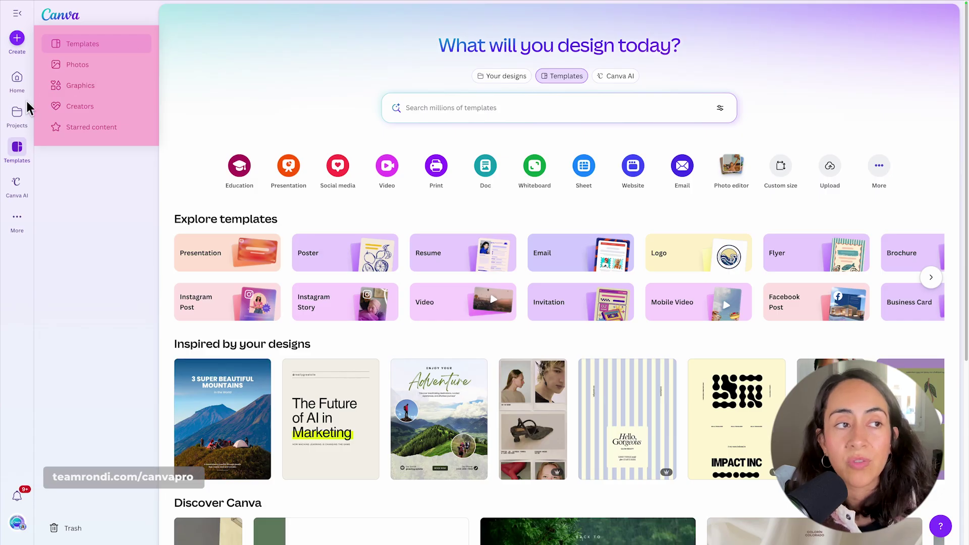
{"action": "left_click", "coordinate": [17, 39]}
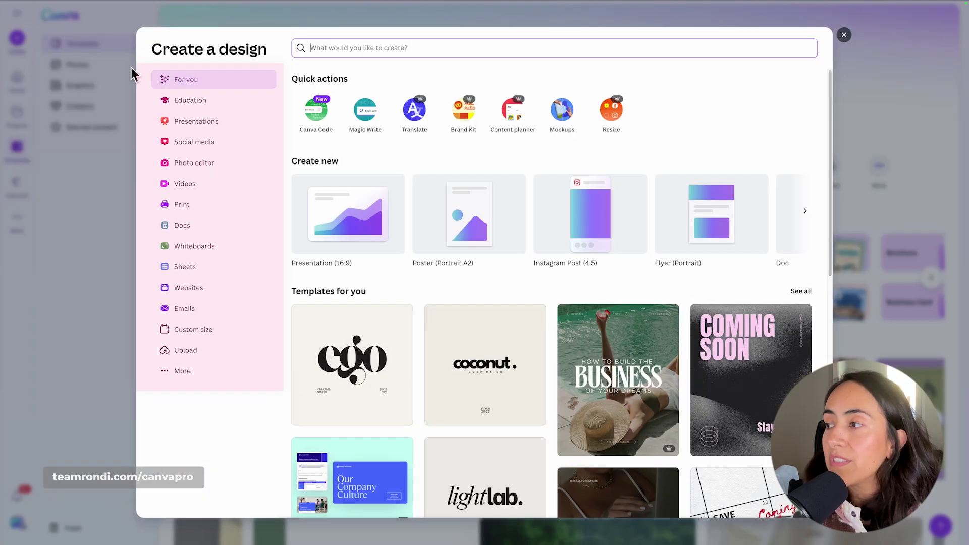
{"action": "left_click", "coordinate": [113, 213]}
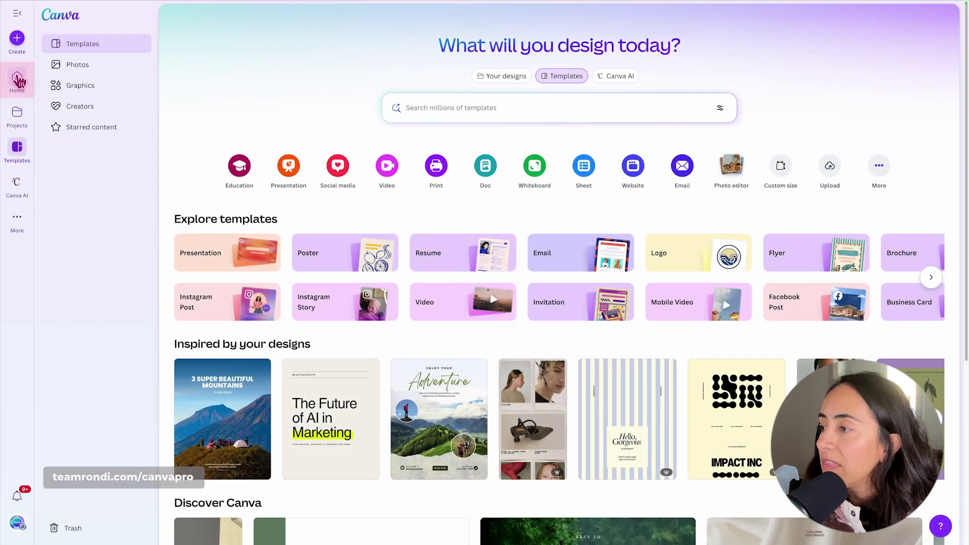
View the recent designs on the home page and the overview of all projects
{"action": "left_click", "coordinate": [26, 79]}
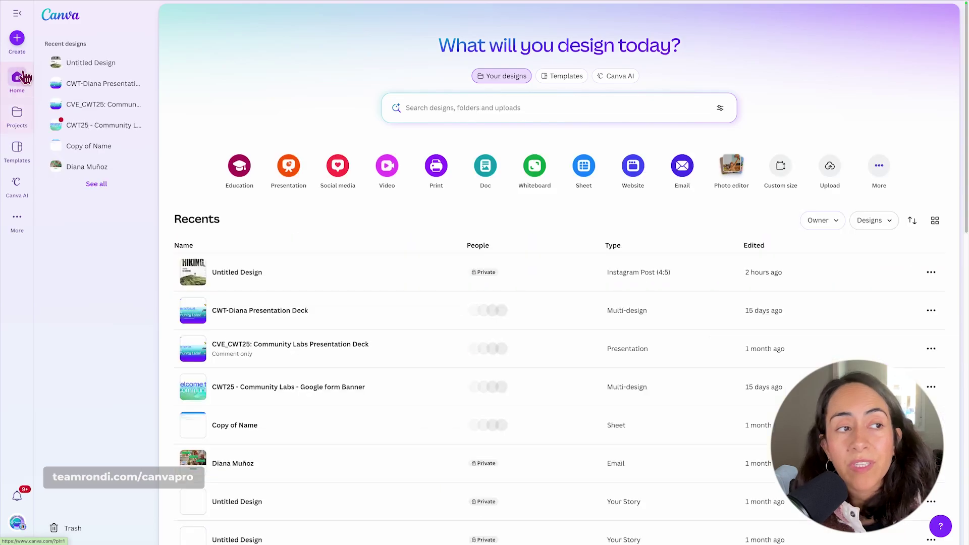
{"action": "left_click", "coordinate": [20, 124]}
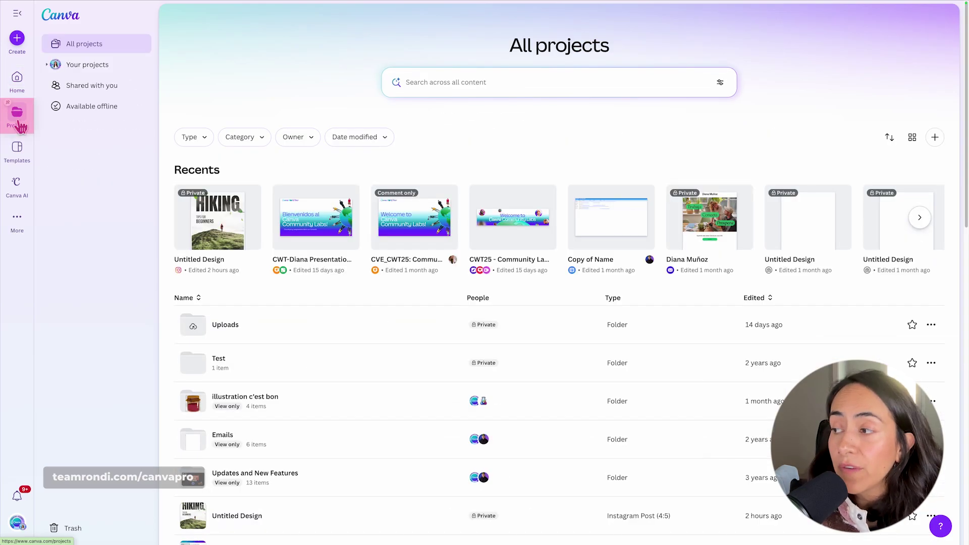
Look through the Templates area, including its Photos, Graphics, Creators and Starred content sections
{"action": "left_click", "coordinate": [17, 149]}
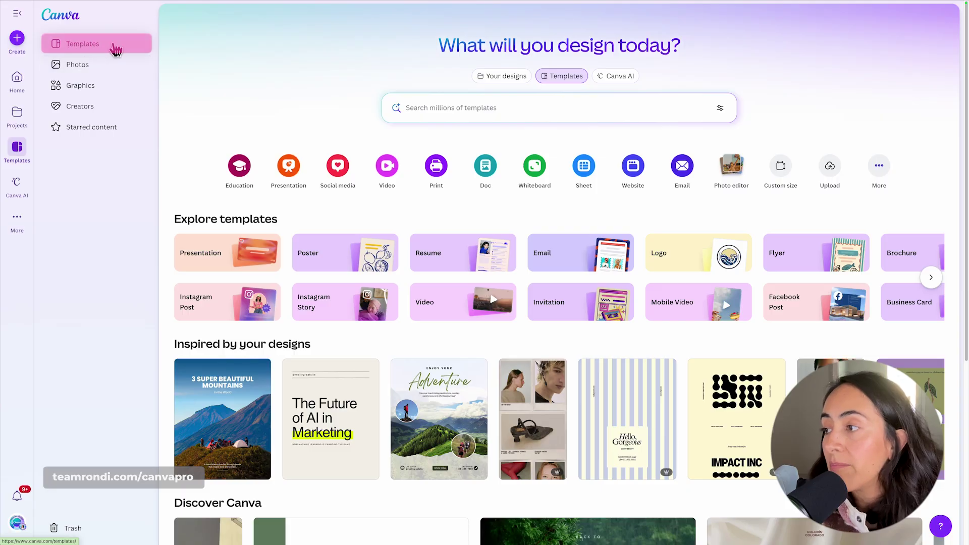
{"action": "left_click", "coordinate": [108, 62]}
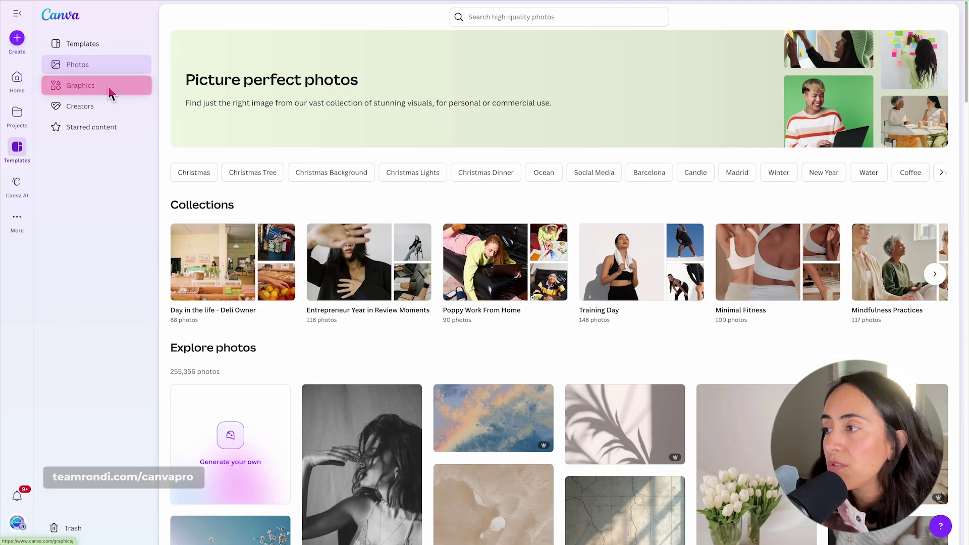
{"action": "left_click", "coordinate": [109, 90]}
{"action": "left_click", "coordinate": [107, 108]}
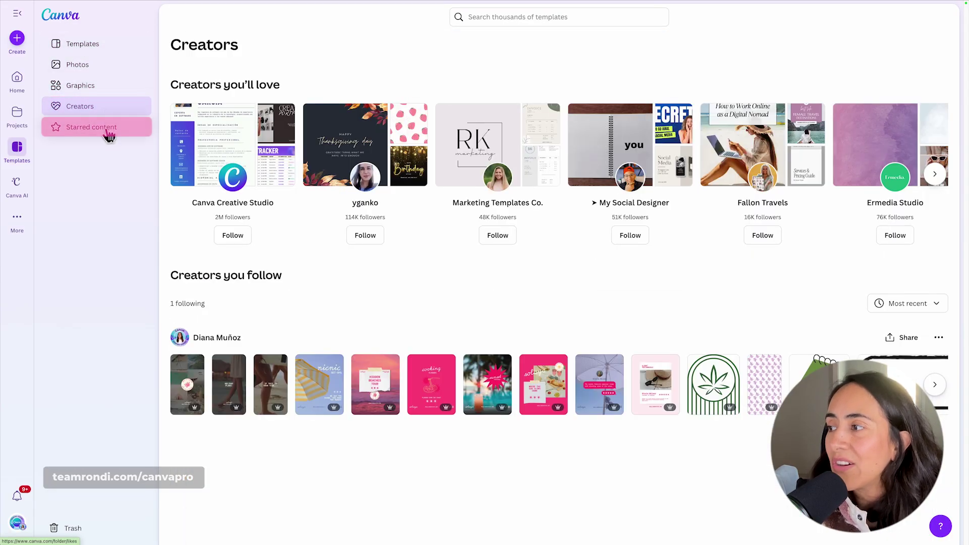
{"action": "left_click", "coordinate": [109, 132]}
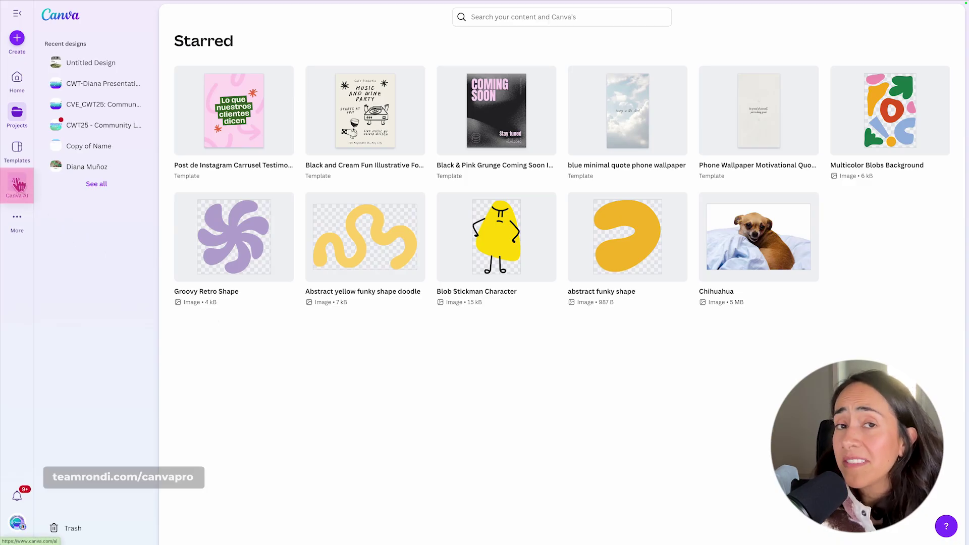
Look at Canva AI with its Design option and view the additional navigation entries
{"action": "left_click", "coordinate": [18, 185]}
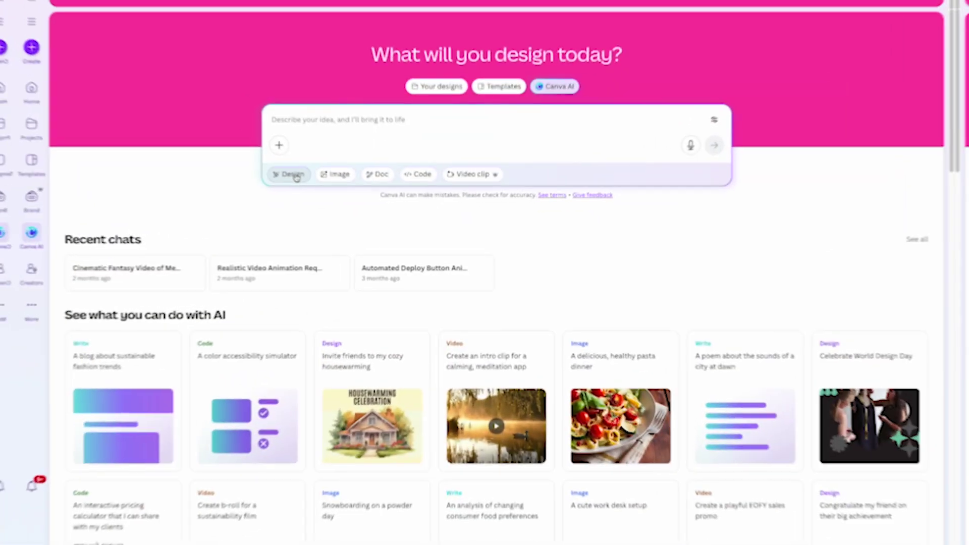
{"action": "left_click", "coordinate": [289, 174]}
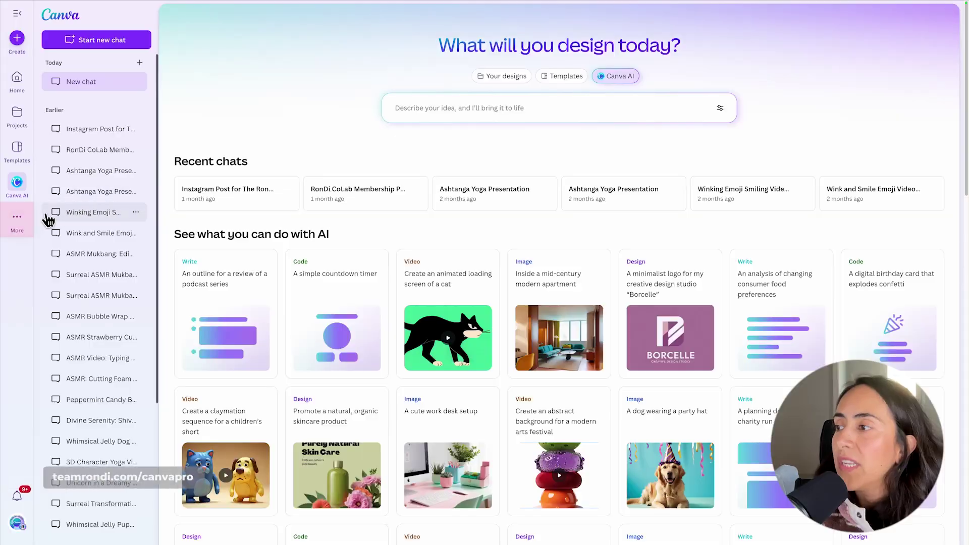
{"action": "left_click", "coordinate": [19, 222]}
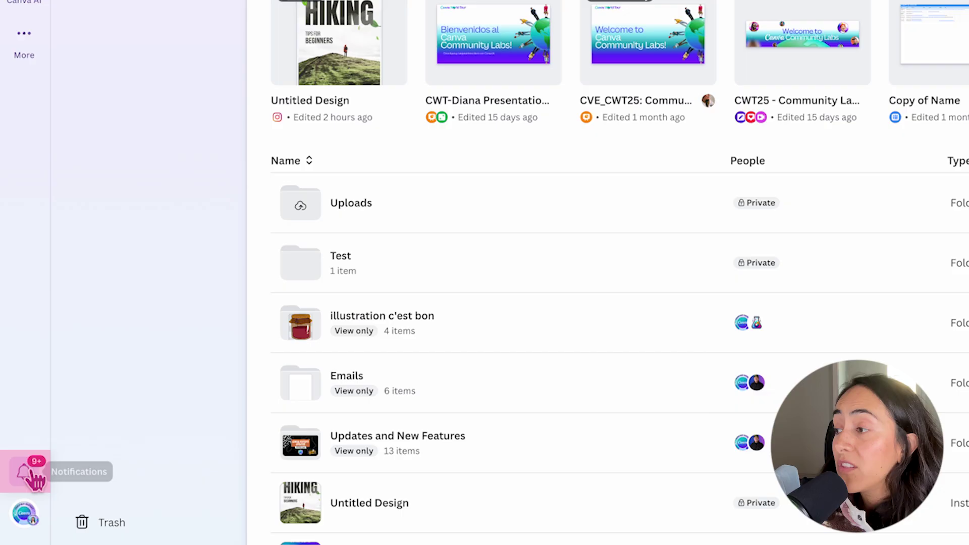
Check the notifications, the account options and the trashed designs
{"action": "left_click", "coordinate": [31, 472]}
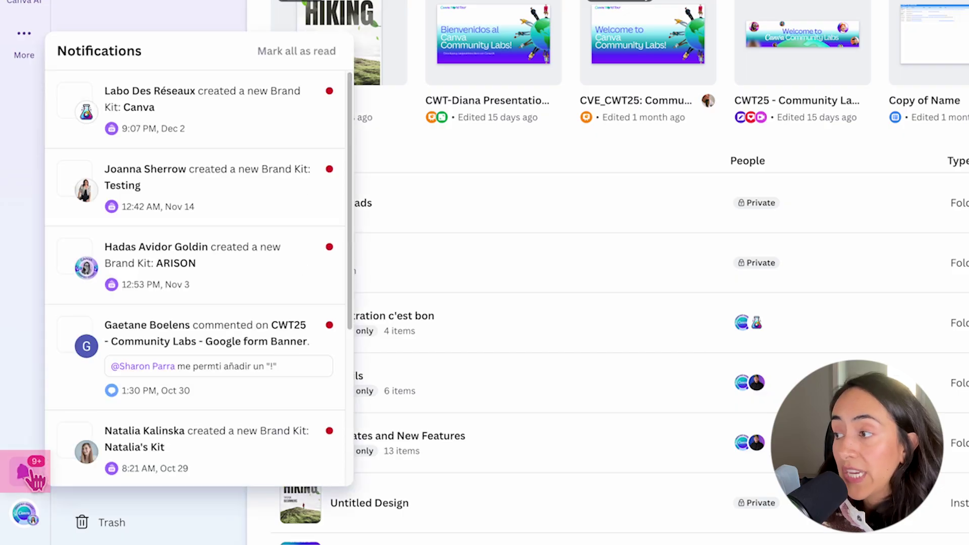
{"action": "left_click", "coordinate": [25, 514]}
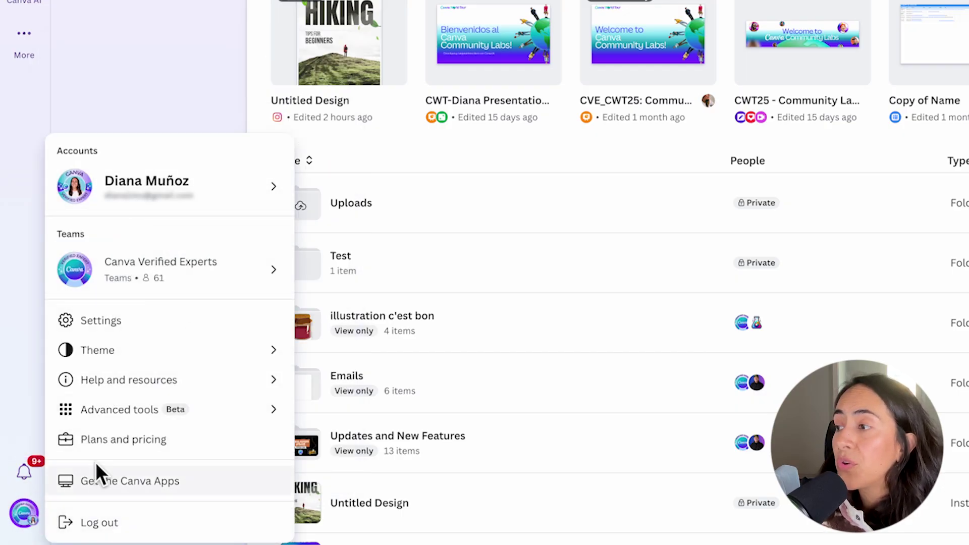
{"action": "left_click", "coordinate": [201, 119]}
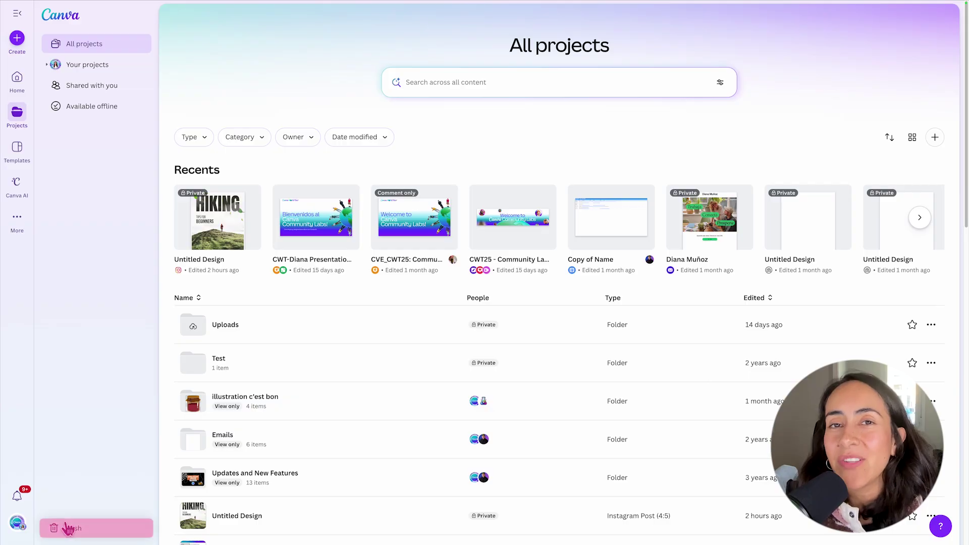
{"action": "left_click", "coordinate": [71, 530]}
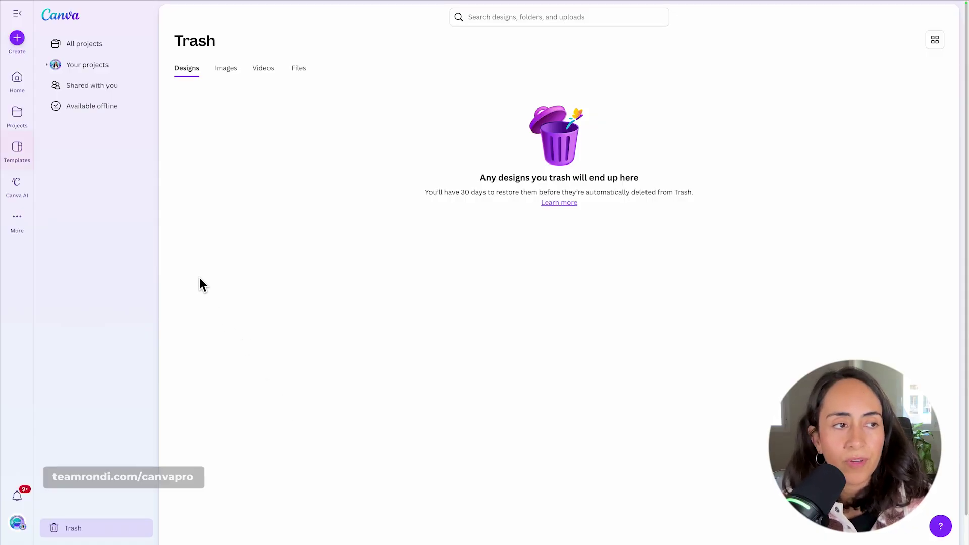
Create a blank Instagram Post (4:5) design from the Instagram formats in the social media category
{"action": "left_click", "coordinate": [19, 153]}
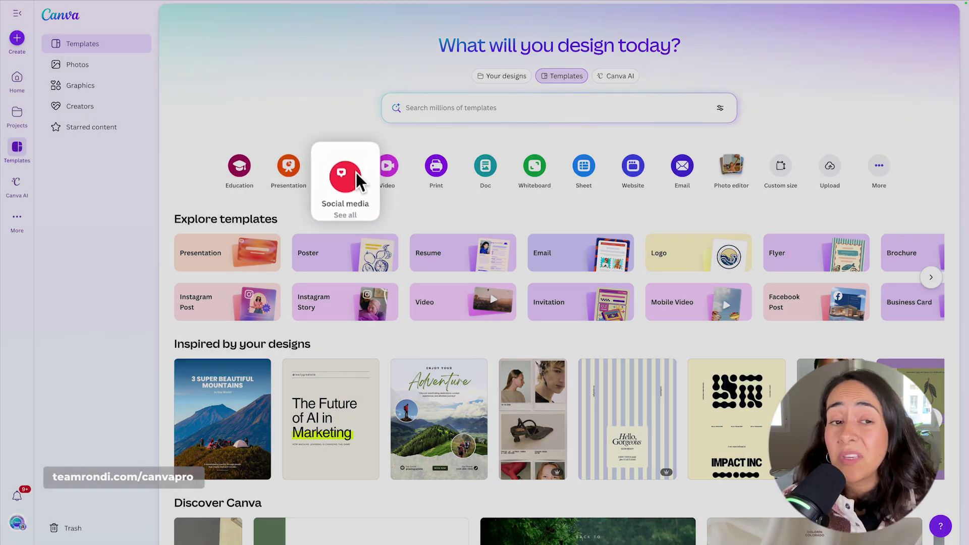
{"action": "left_click", "coordinate": [356, 172]}
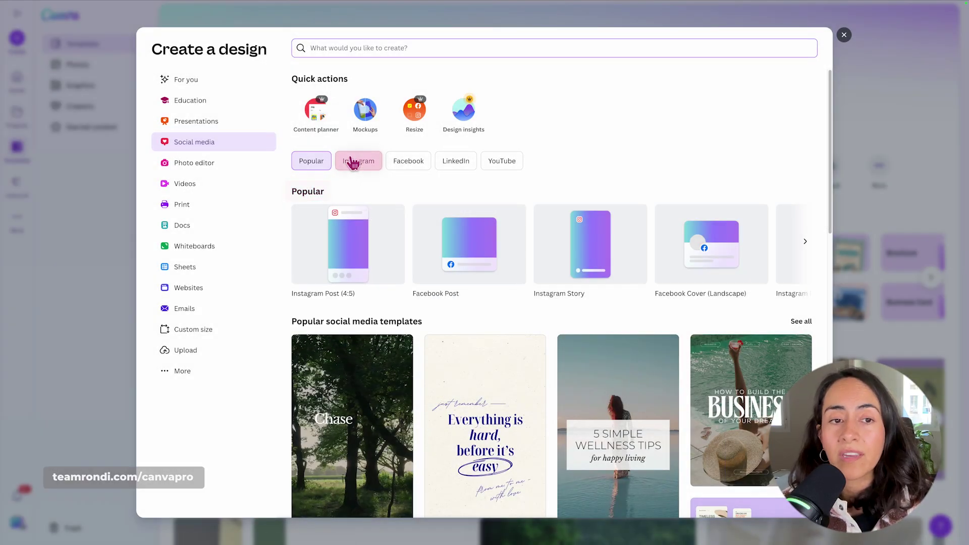
{"action": "left_click", "coordinate": [367, 161]}
{"action": "mouse_move", "coordinate": [428, 287]}
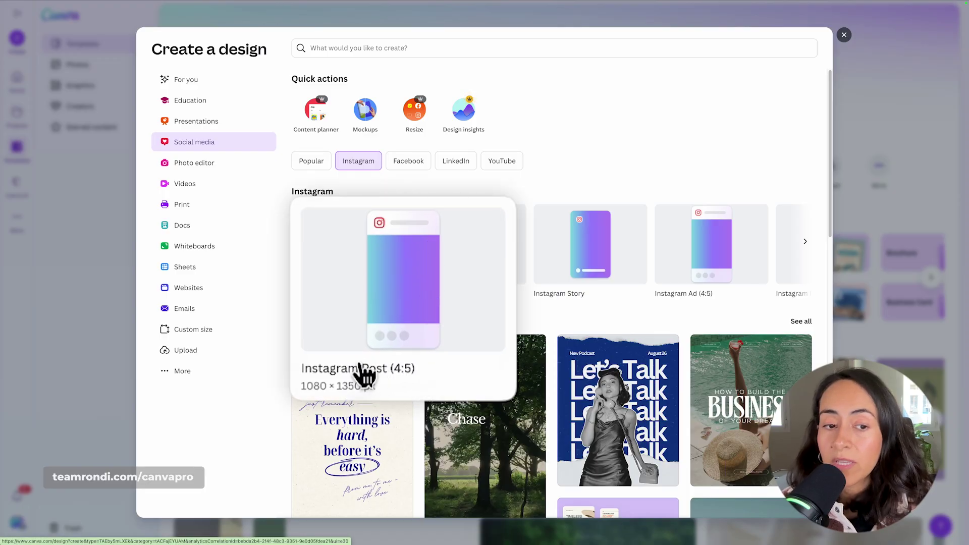
{"action": "left_click", "coordinate": [436, 291]}
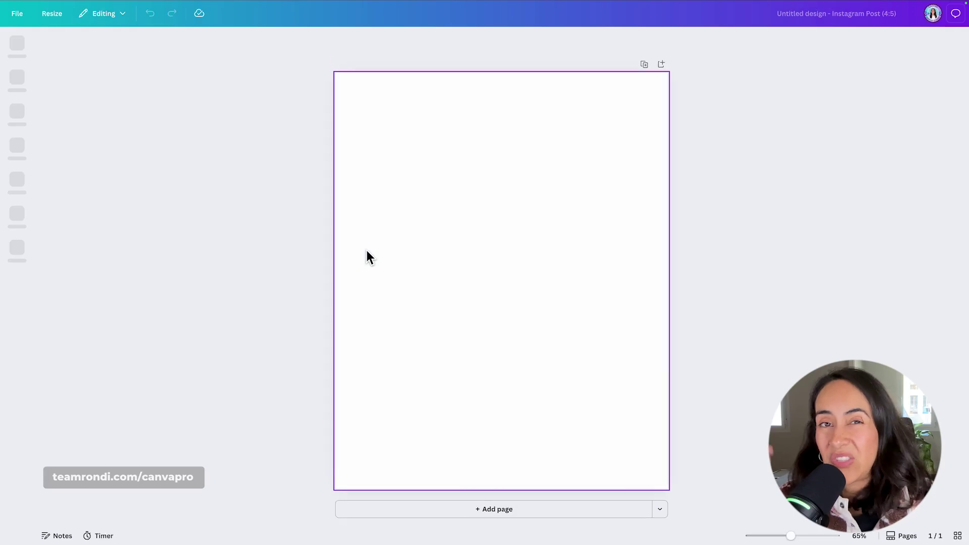
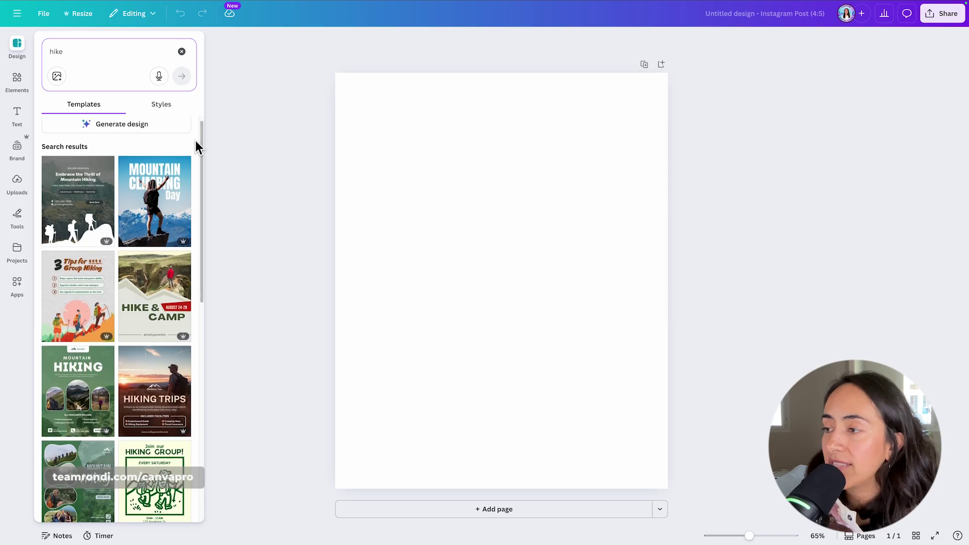
Try the HIKING cover page of the Green and White Simple Clean Hiking Tips carousel on the blank page and undo it
{"action": "scroll", "coordinate": [196, 142], "scroll_direction": "down", "scroll_amount": 4}
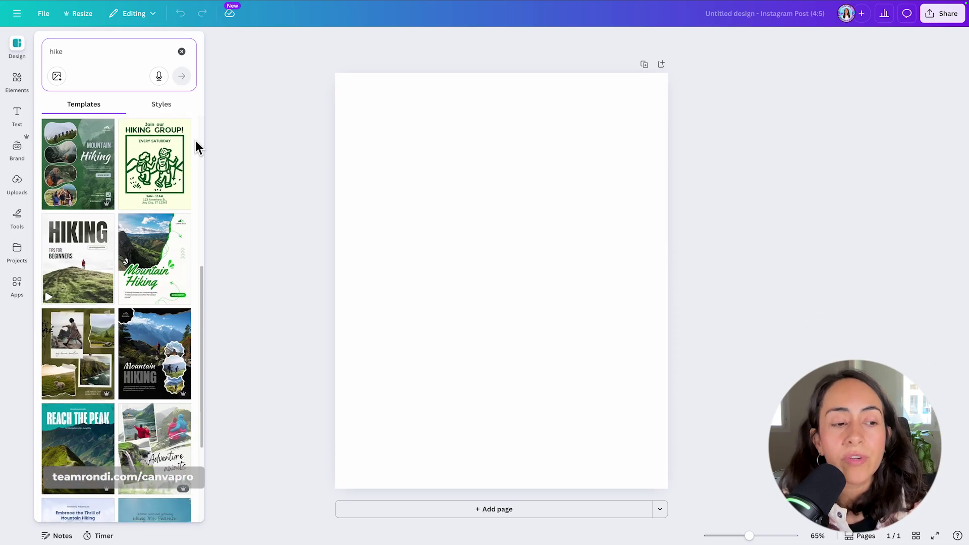
{"action": "scroll", "coordinate": [195, 142], "scroll_direction": "down", "scroll_amount": 1}
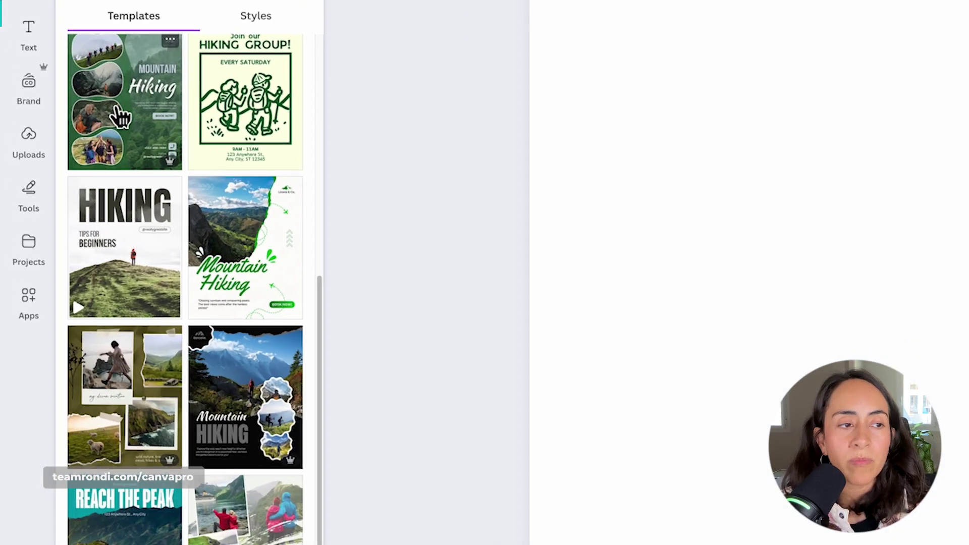
{"action": "mouse_move", "coordinate": [113, 198]}
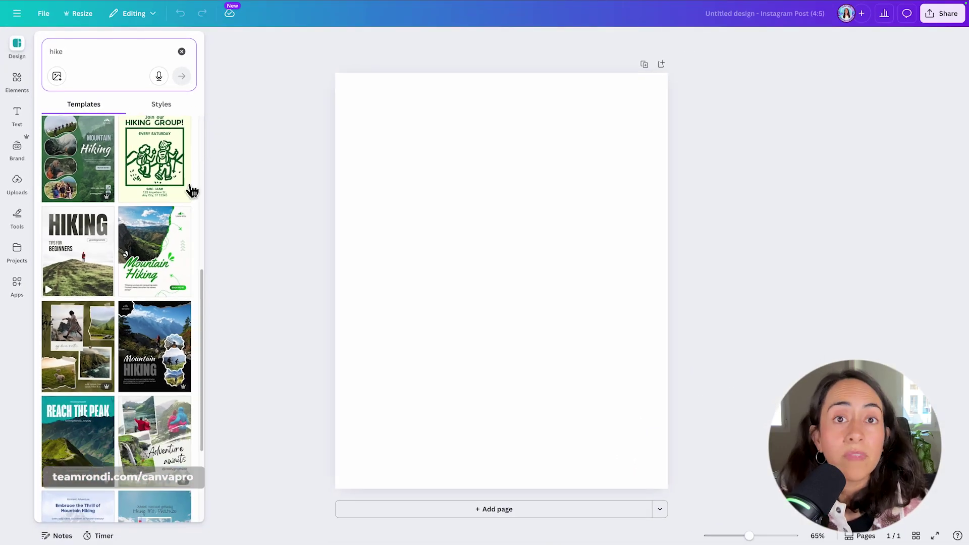
{"action": "left_click", "coordinate": [77, 251]}
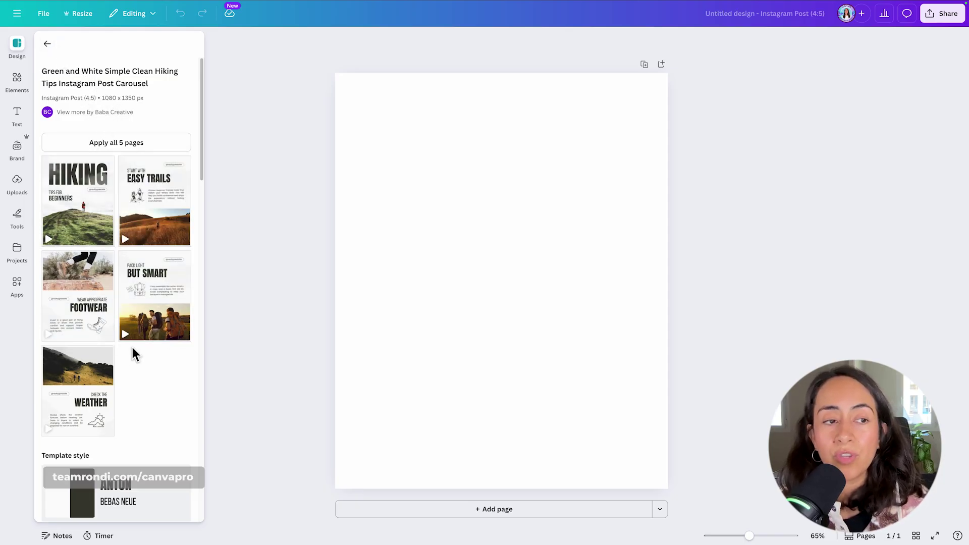
{"action": "left_click", "coordinate": [81, 205]}
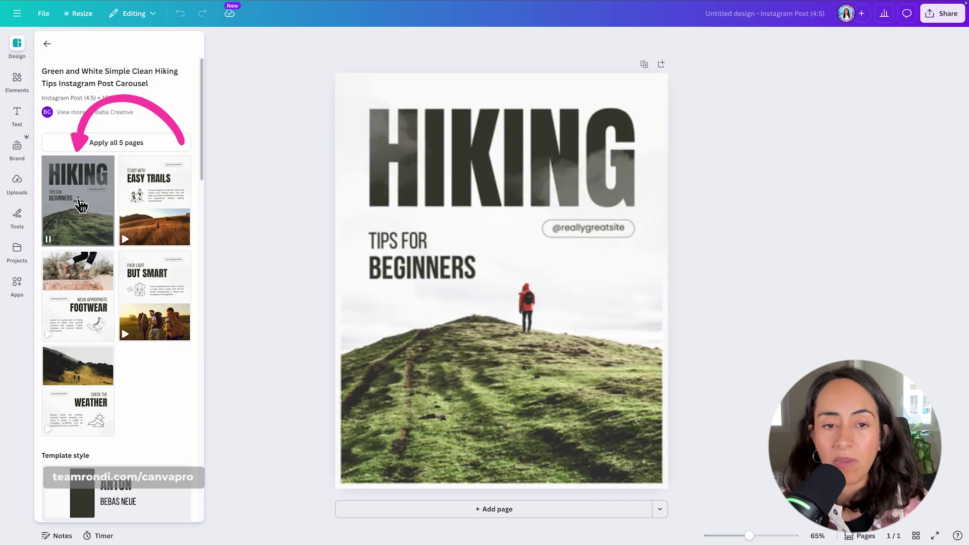
{"action": "left_click", "coordinate": [47, 44]}
{"action": "key", "text": "ctrl+z"}
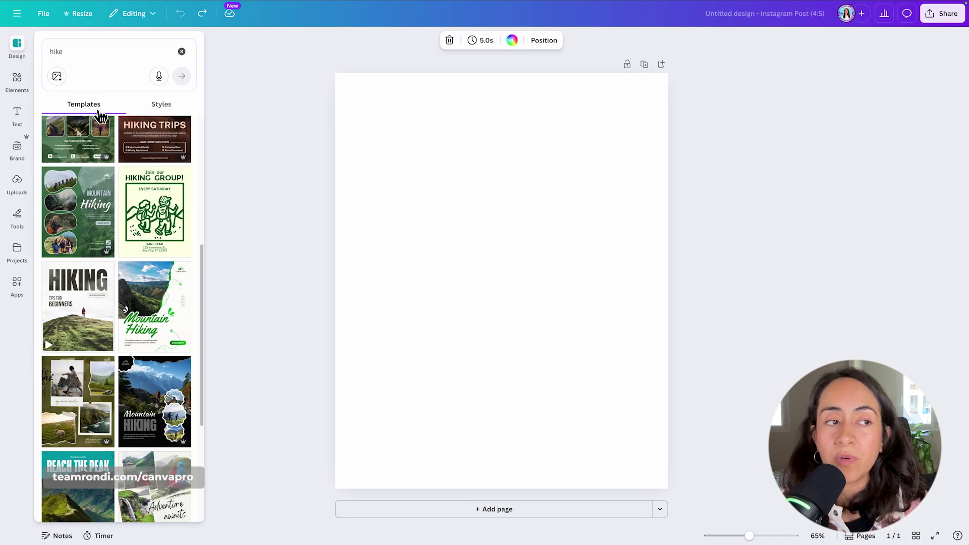
Try the Green Illustrated Hiking Group template on the blank page and undo it
{"action": "left_click", "coordinate": [176, 220]}
{"action": "left_click", "coordinate": [486, 224]}
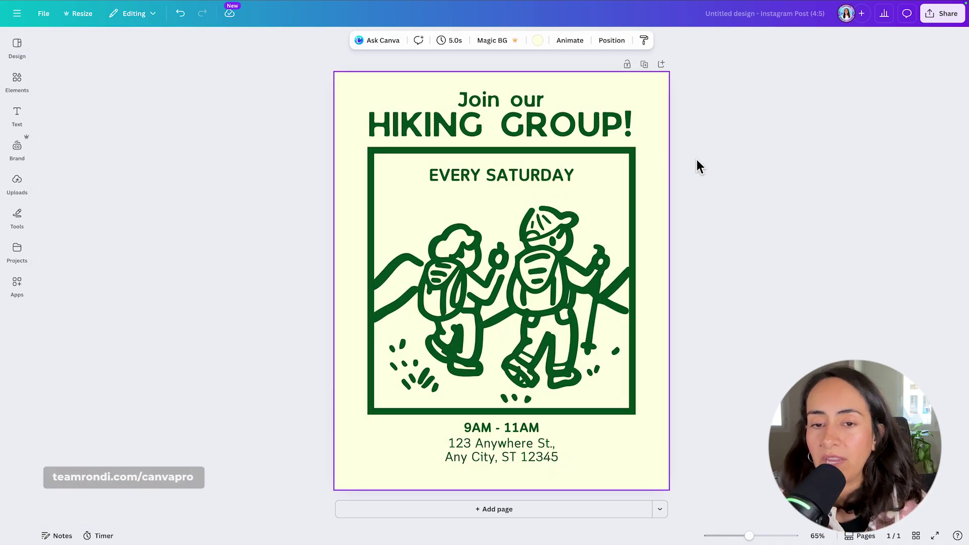
{"action": "left_click", "coordinate": [180, 13]}
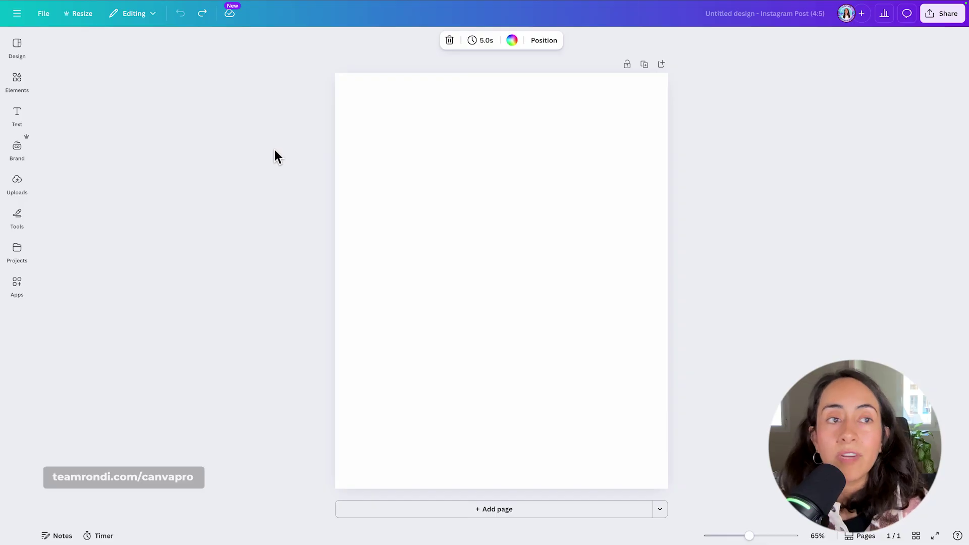
{"action": "left_click", "coordinate": [30, 46]}
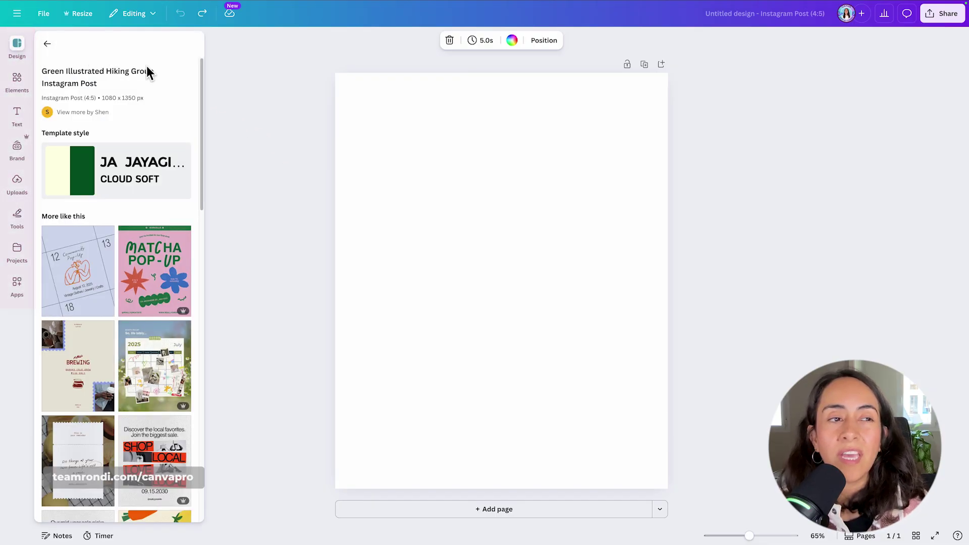
{"action": "left_click", "coordinate": [271, 76]}
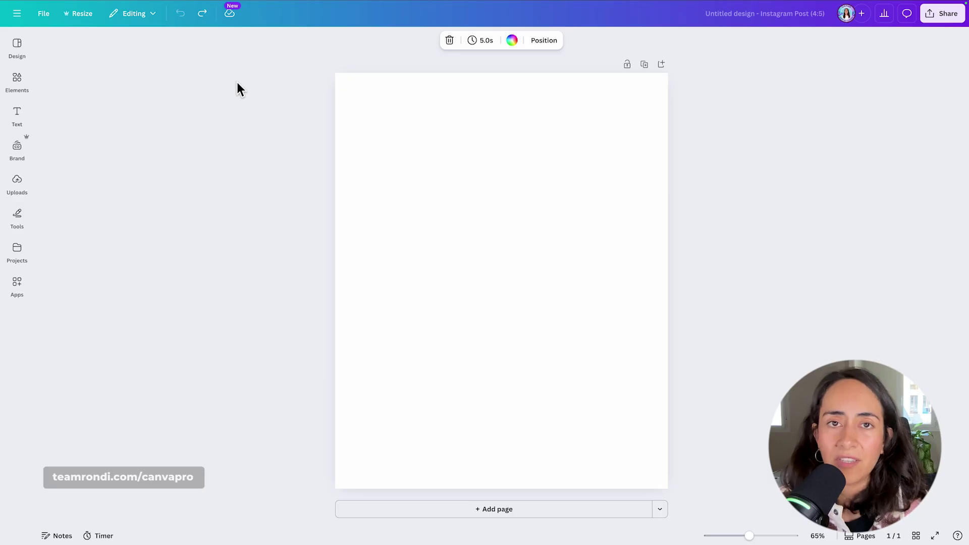
{"action": "left_click", "coordinate": [17, 46]}
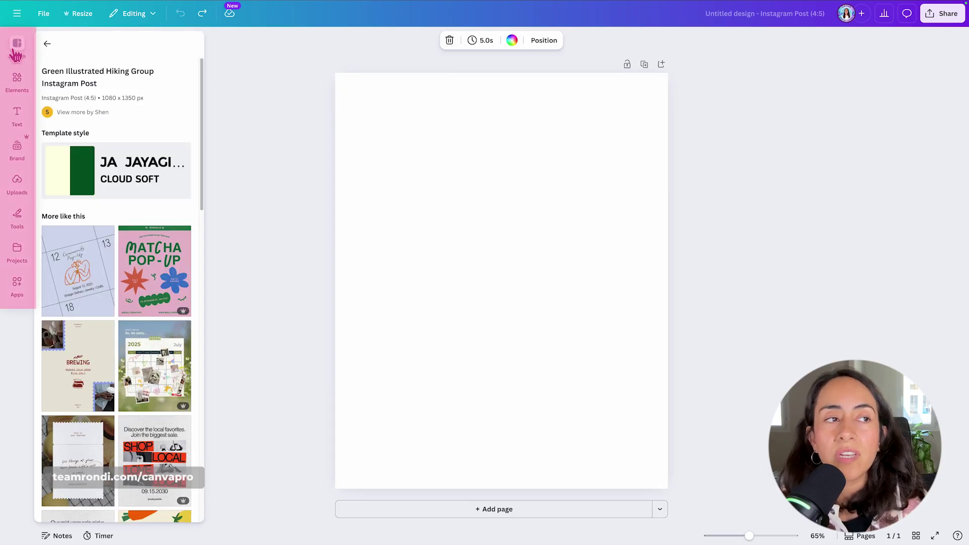
{"action": "left_click", "coordinate": [17, 149]}
{"action": "left_click", "coordinate": [17, 47]}
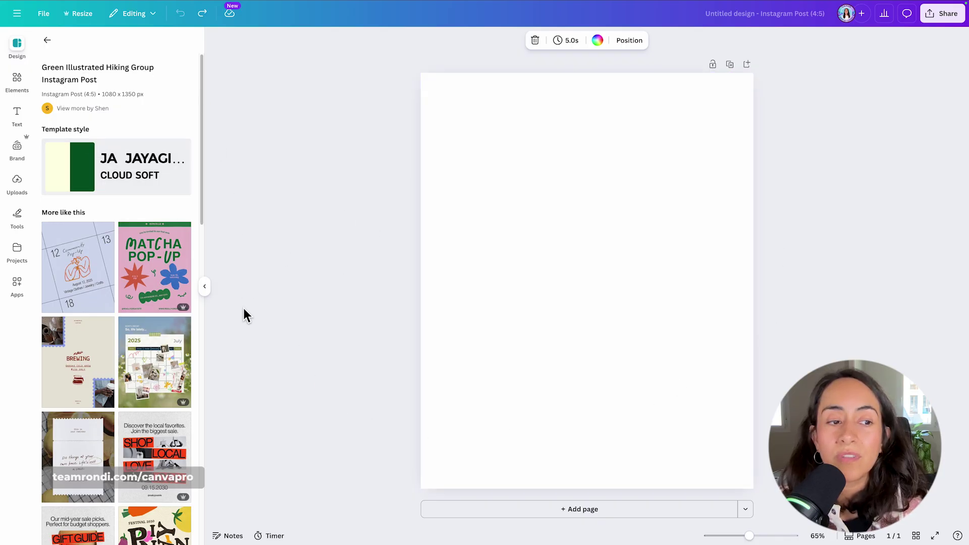
{"action": "left_click", "coordinate": [208, 288]}
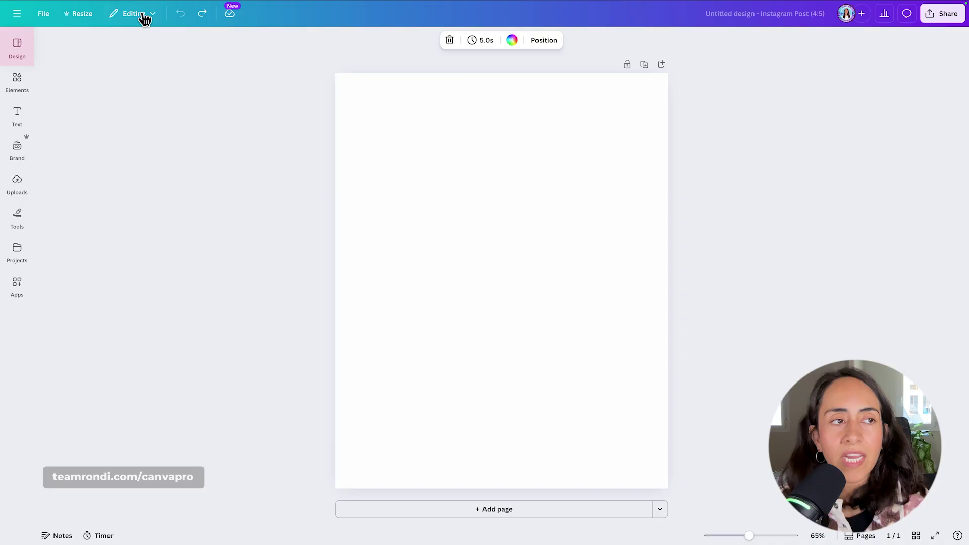
Apply only the HIKING Tips for Beginners cover page of the Green and White Simple Clean Hiking Tips carousel to the page
{"action": "left_click", "coordinate": [38, 46]}
{"action": "left_click", "coordinate": [45, 38]}
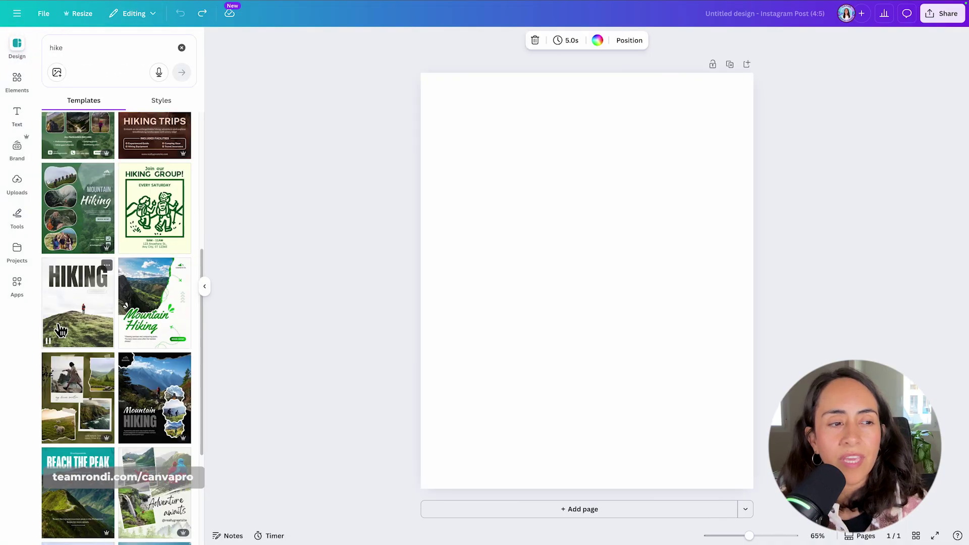
{"action": "left_click", "coordinate": [75, 303]}
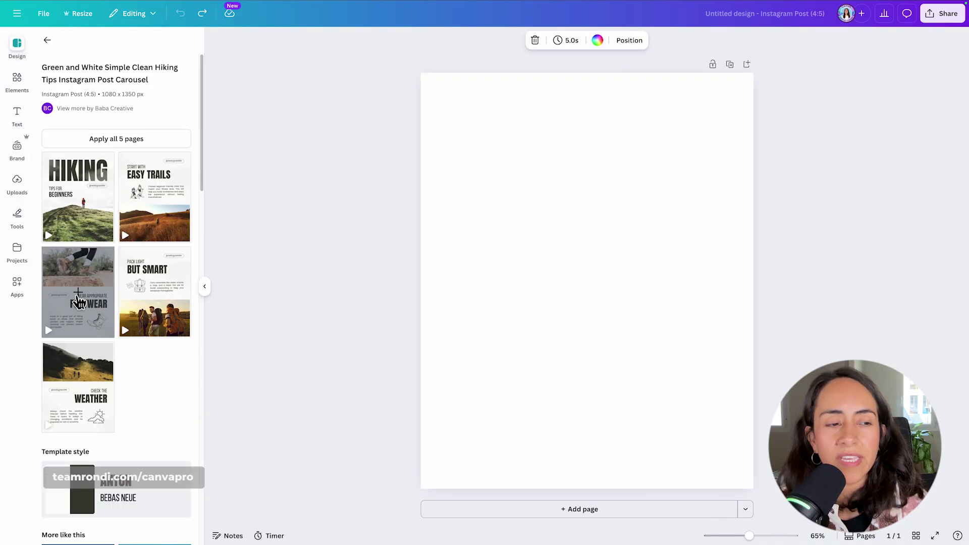
{"action": "left_click", "coordinate": [70, 210]}
Compare the template search with the elements search, and search the elements for "leave"
{"action": "left_click", "coordinate": [18, 83]}
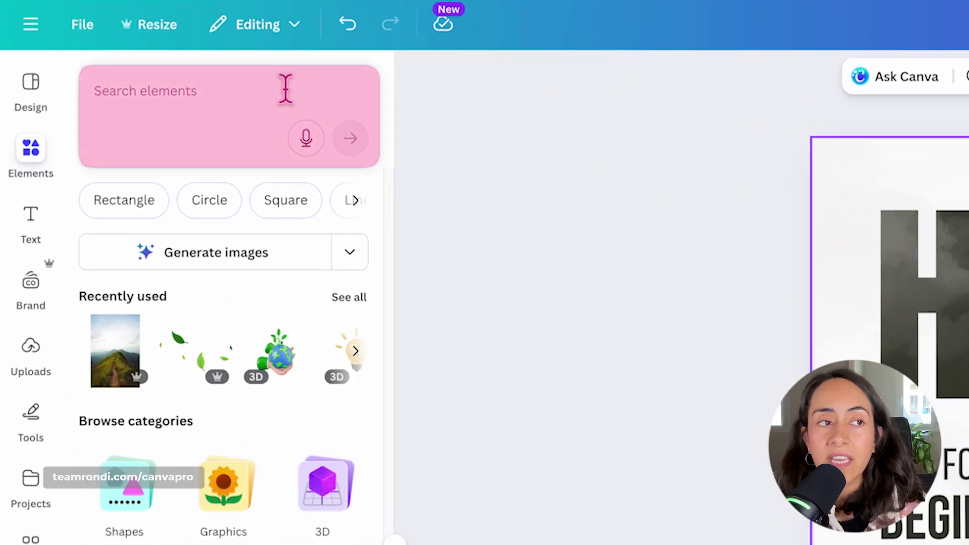
{"action": "left_click", "coordinate": [32, 88]}
{"action": "left_click", "coordinate": [87, 76]}
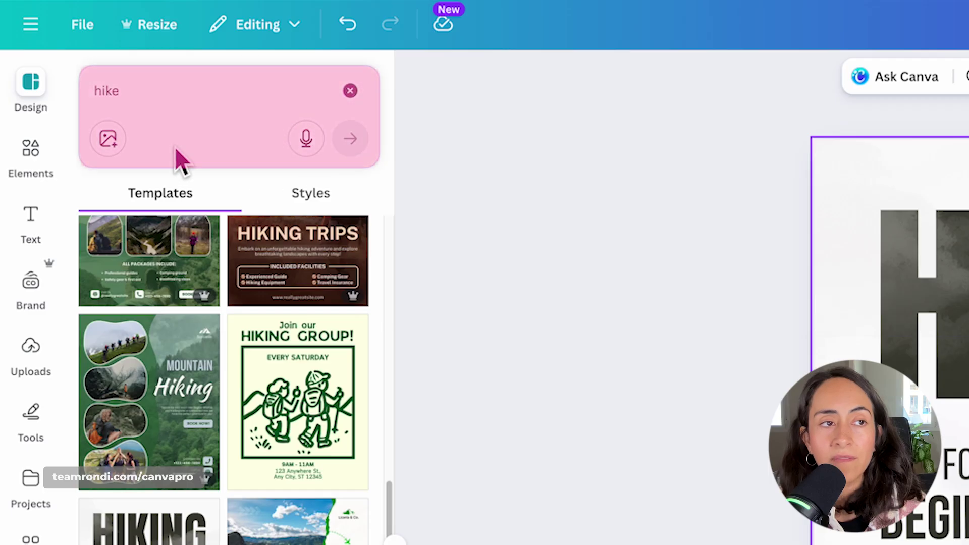
{"action": "left_click", "coordinate": [31, 157]}
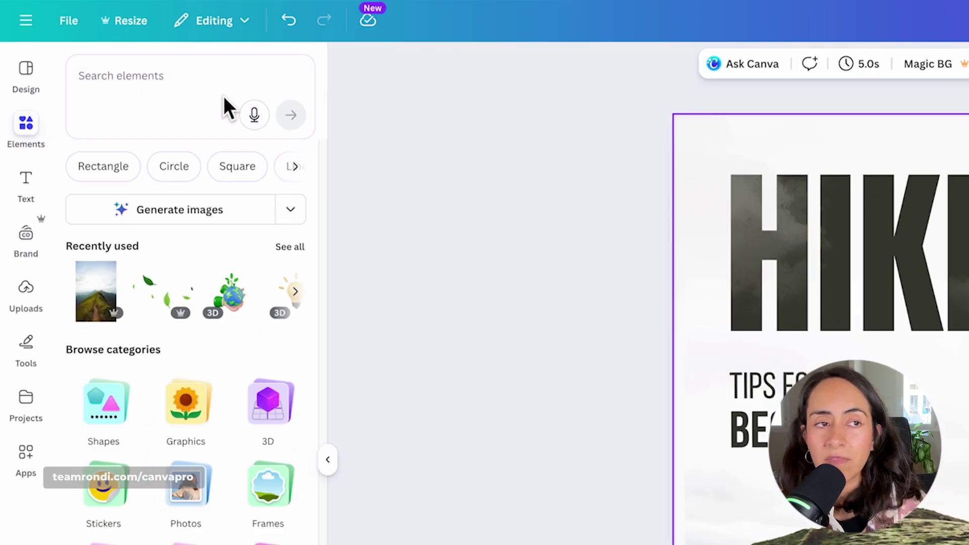
{"action": "left_click", "coordinate": [152, 81]}
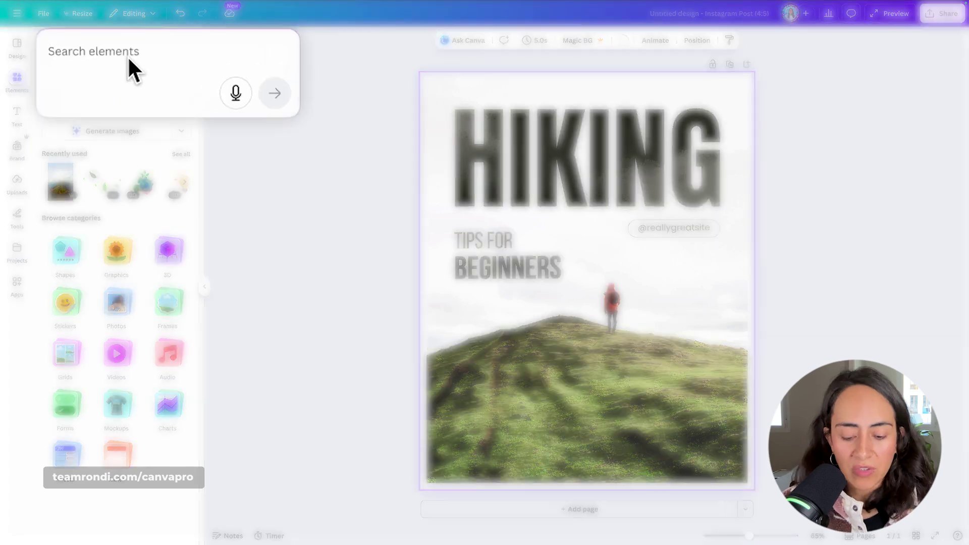
{"action": "type", "text": "leave"}
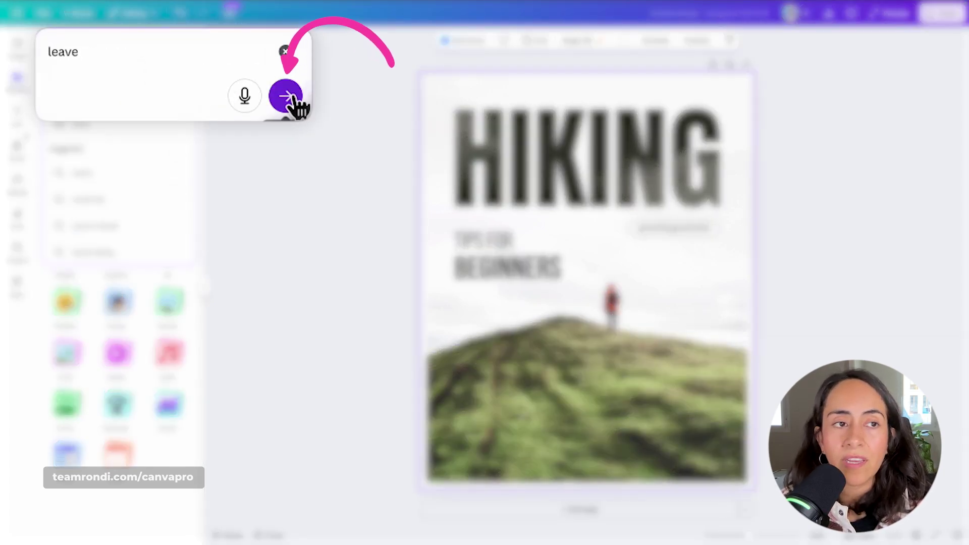
{"action": "left_click", "coordinate": [182, 72]}
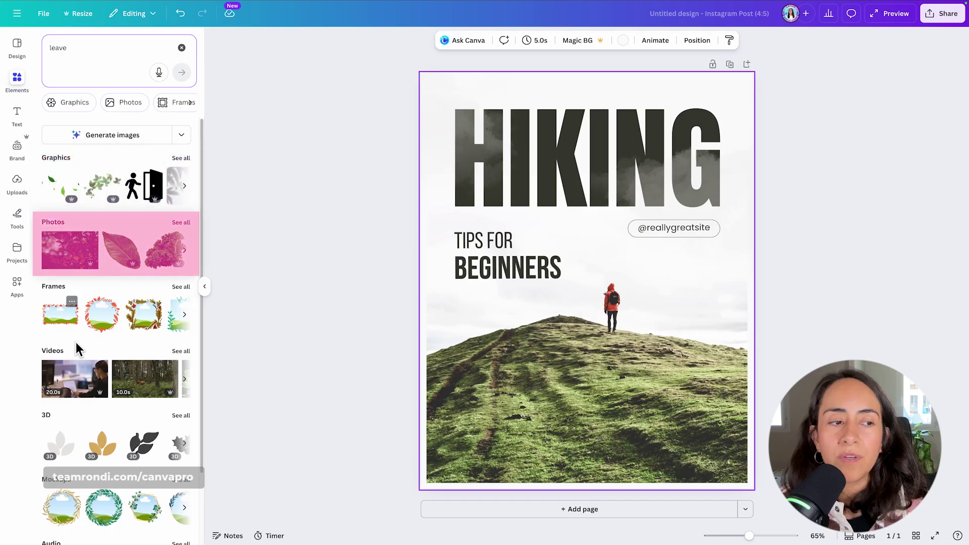
Look through the result sections for leaves, from graphics and photos down to mockups and audio
{"action": "scroll", "coordinate": [68, 389], "scroll_direction": "down", "scroll_amount": 2}
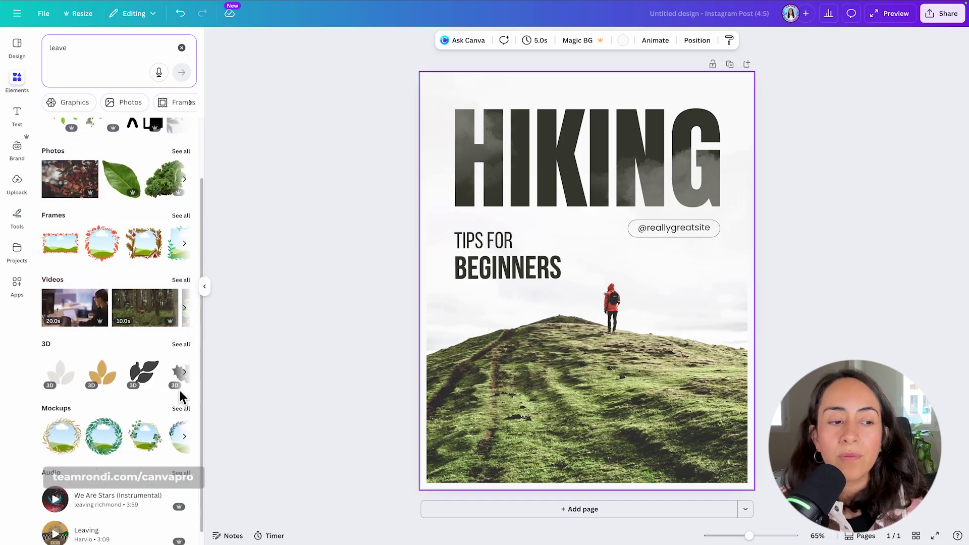
{"action": "scroll", "coordinate": [180, 384], "scroll_direction": "down", "scroll_amount": 1}
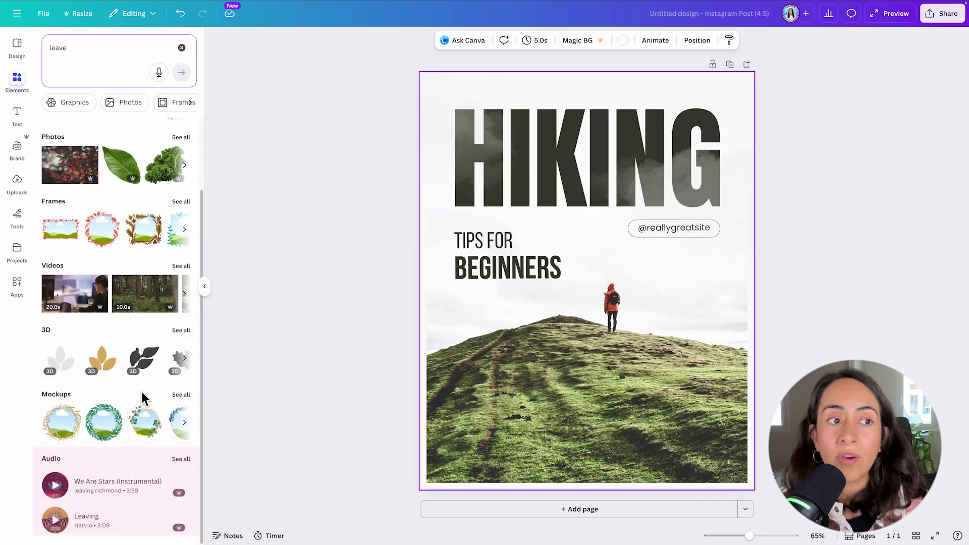
{"action": "scroll", "coordinate": [116, 252], "scroll_direction": "up", "scroll_amount": 3}
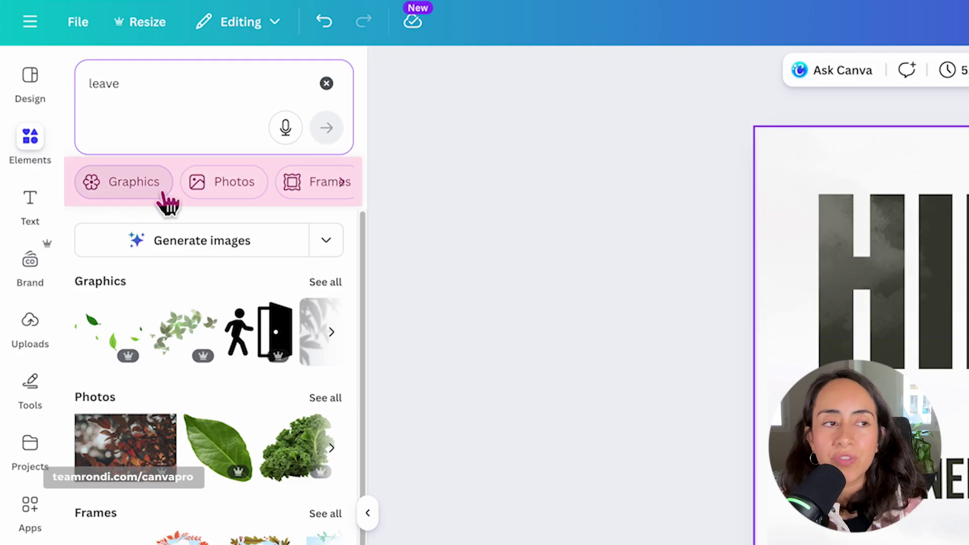
Review the available element type filters and restrict the leaf results to Graphics
{"action": "left_click", "coordinate": [341, 183]}
{"action": "left_click", "coordinate": [342, 182]}
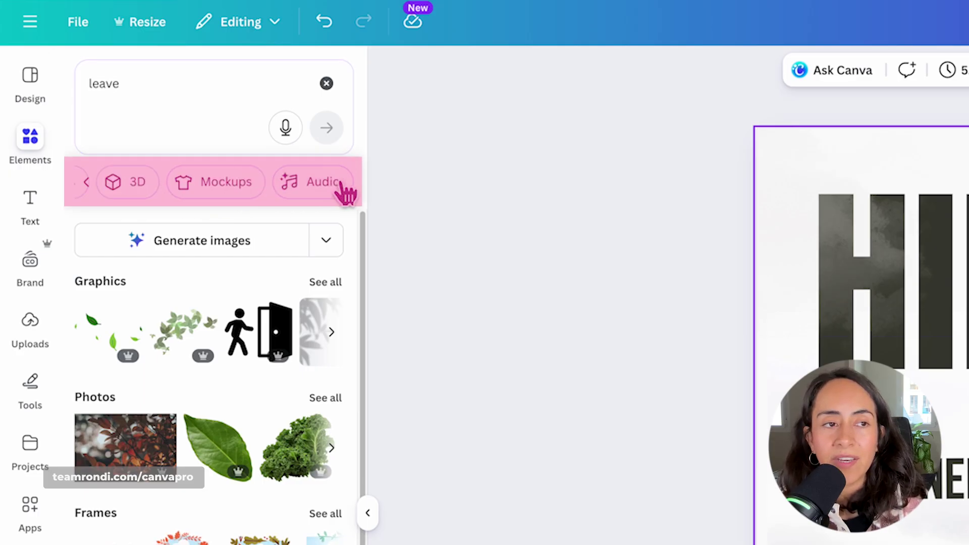
{"action": "left_click", "coordinate": [85, 188]}
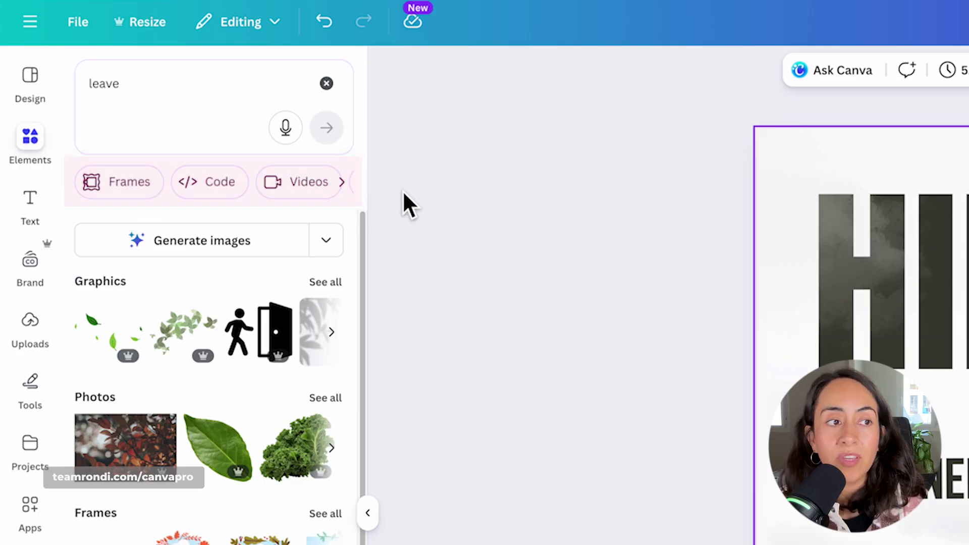
{"action": "left_click", "coordinate": [88, 189]}
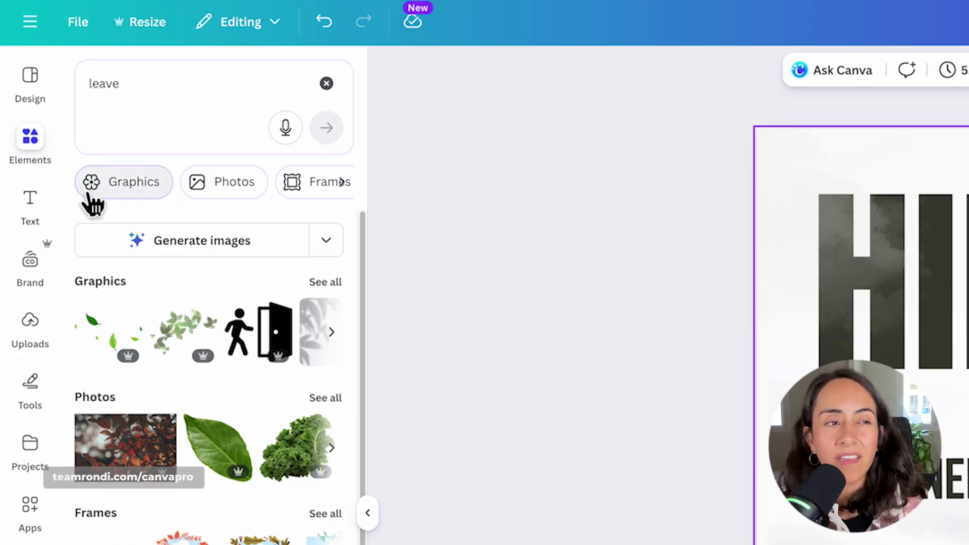
{"action": "left_click", "coordinate": [135, 190]}
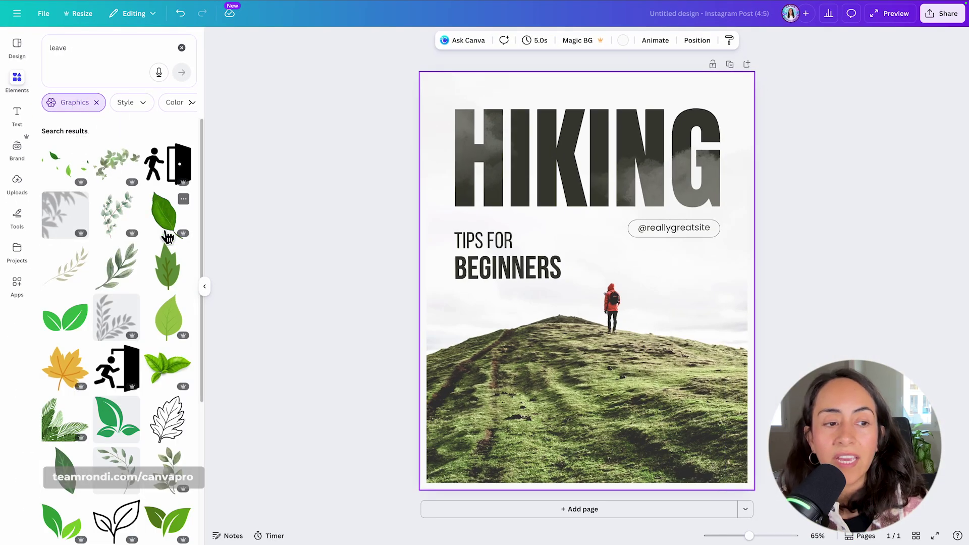
{"action": "scroll", "coordinate": [166, 434], "scroll_direction": "down", "scroll_amount": 3}
{"action": "scroll", "coordinate": [166, 434], "scroll_direction": "up", "scroll_amount": 3}
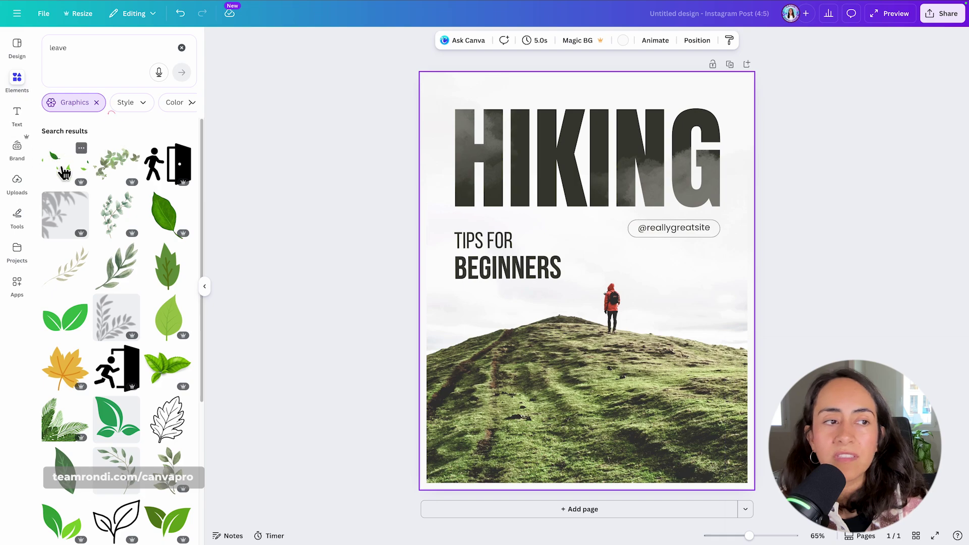
Place two enlarged, slightly rotated copies of the scattered green leaves graphic, one at the page's upper-left corner and one over its right edge
{"action": "left_click", "coordinate": [65, 164]}
{"action": "left_click_drag", "start_coordinate": [621, 308], "coordinate": [881, 240]}
{"action": "left_click_drag", "start_coordinate": [757, 151], "coordinate": [532, 139]}
{"action": "left_click_drag", "start_coordinate": [686, 137], "coordinate": [586, 54]}
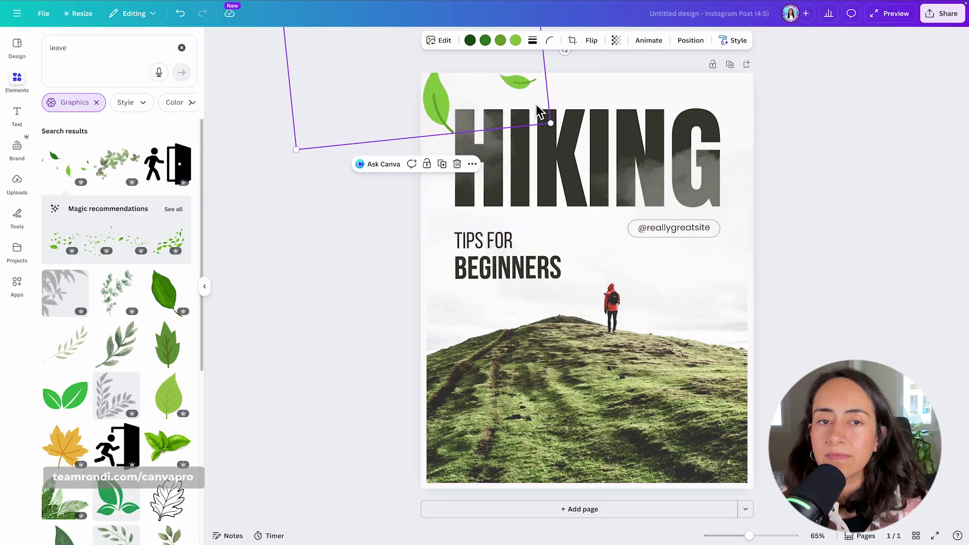
{"action": "left_click_drag", "start_coordinate": [461, 152], "coordinate": [757, 265]}
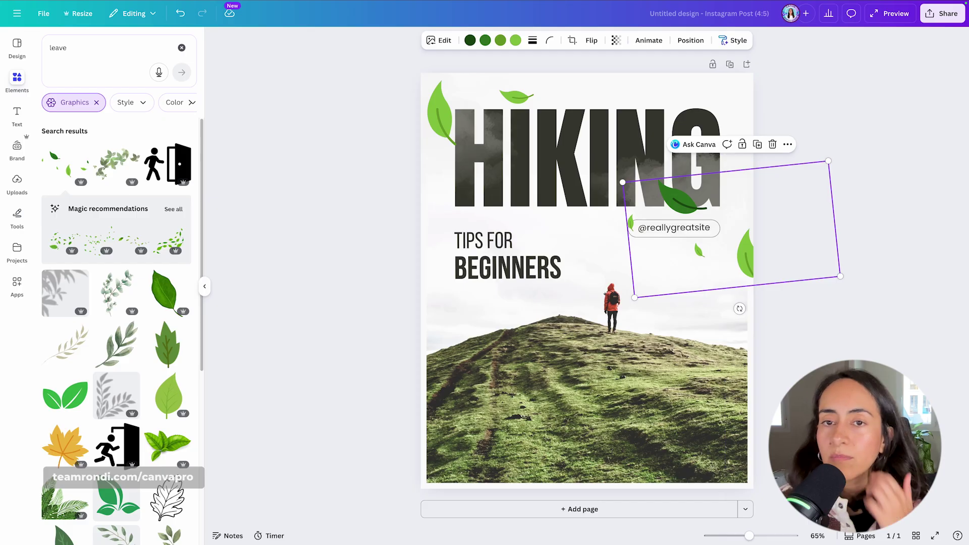
{"action": "scroll", "coordinate": [176, 158], "scroll_direction": "down", "scroll_amount": 2}
{"action": "left_click", "coordinate": [312, 173]}
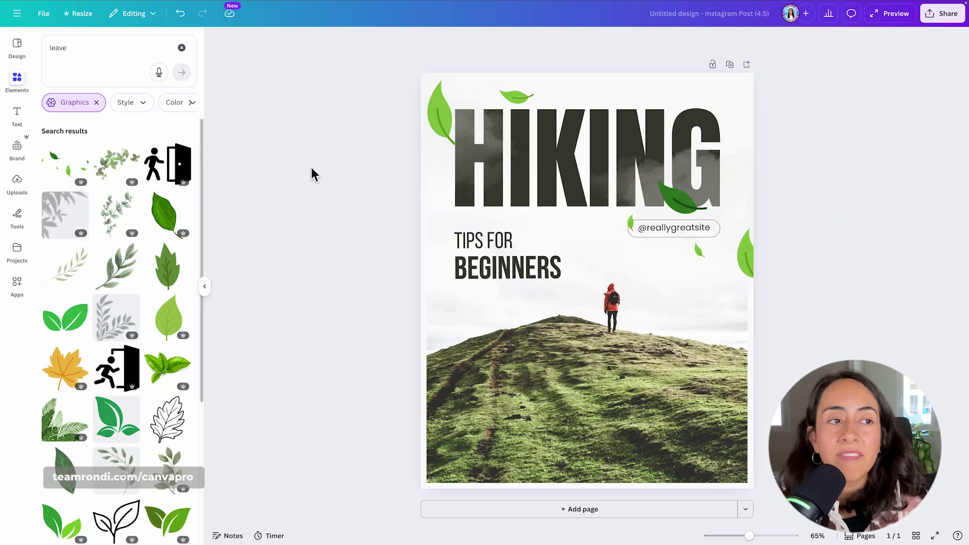
Remove the Graphics filter, look over the mixed leaf results and clear the elements search
{"action": "left_click", "coordinate": [99, 105]}
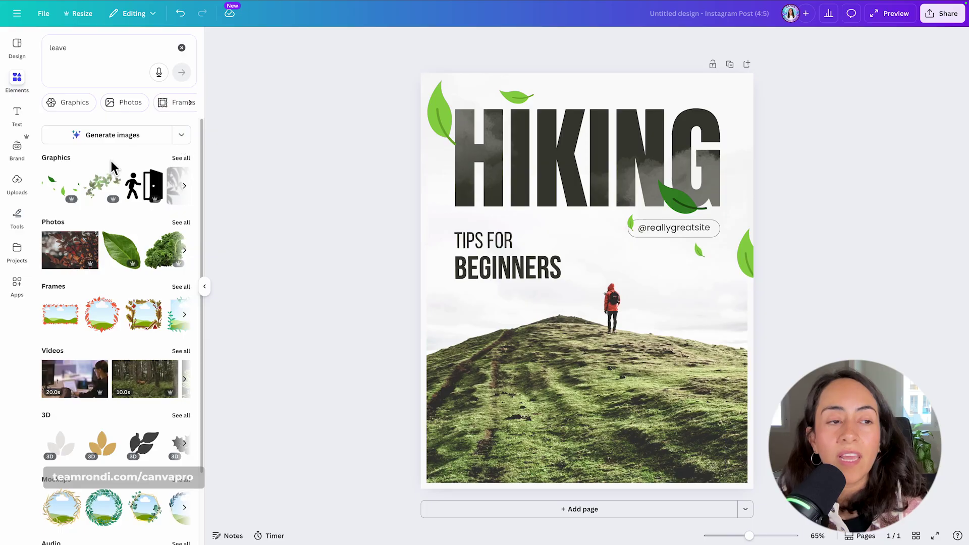
{"action": "scroll", "coordinate": [155, 431], "scroll_direction": "down", "scroll_amount": 1}
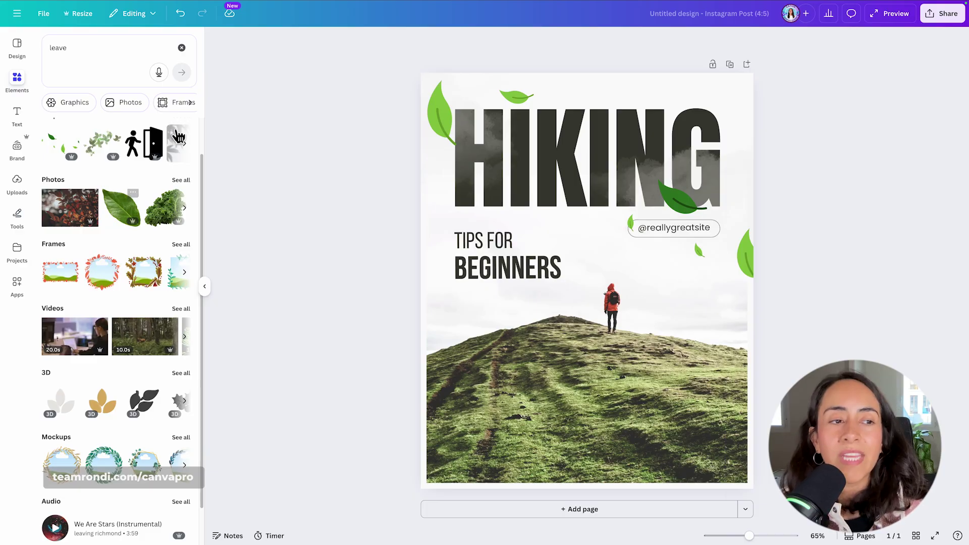
{"action": "left_click", "coordinate": [182, 47]}
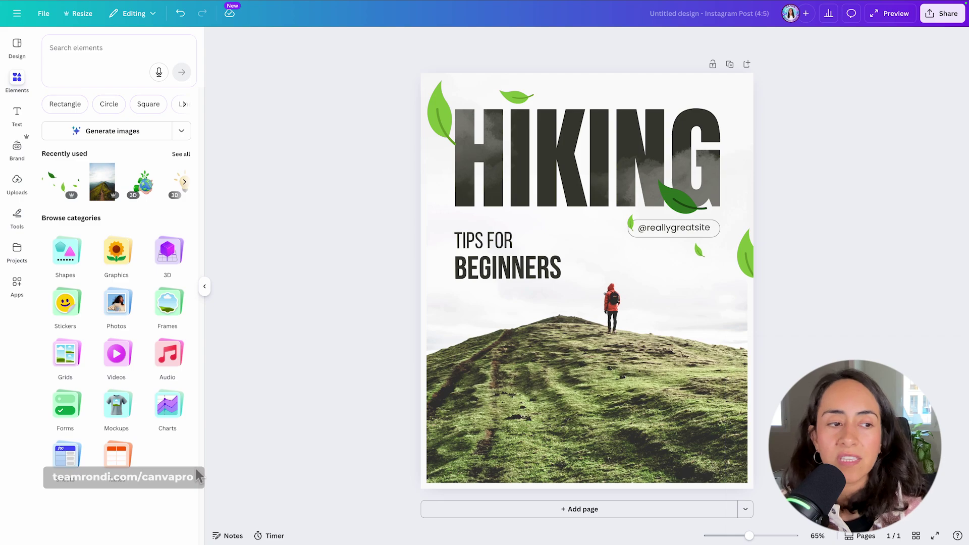
Add the second cloud from the Clouds shapes and place it enlarged over the hiker
{"action": "left_click", "coordinate": [70, 253]}
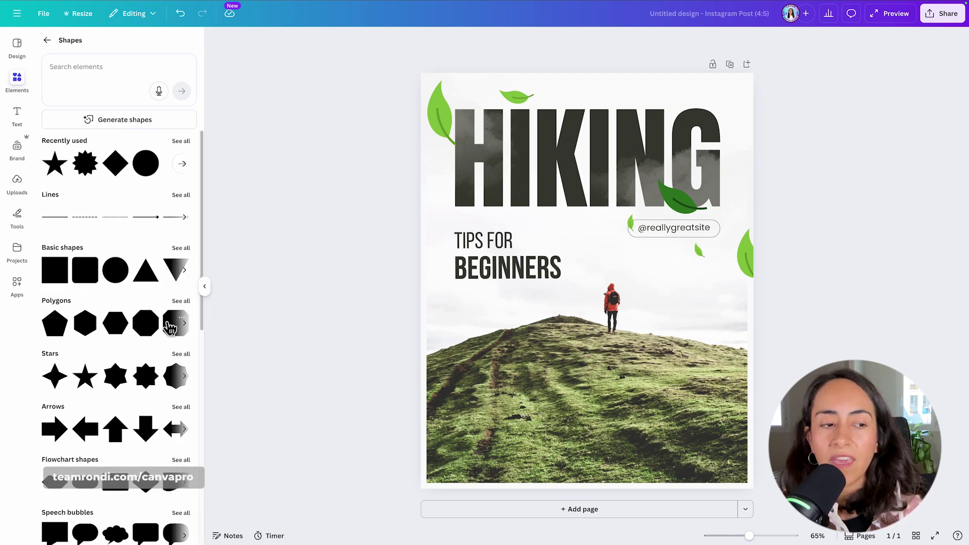
{"action": "scroll", "coordinate": [159, 318], "scroll_direction": "down", "scroll_amount": 5}
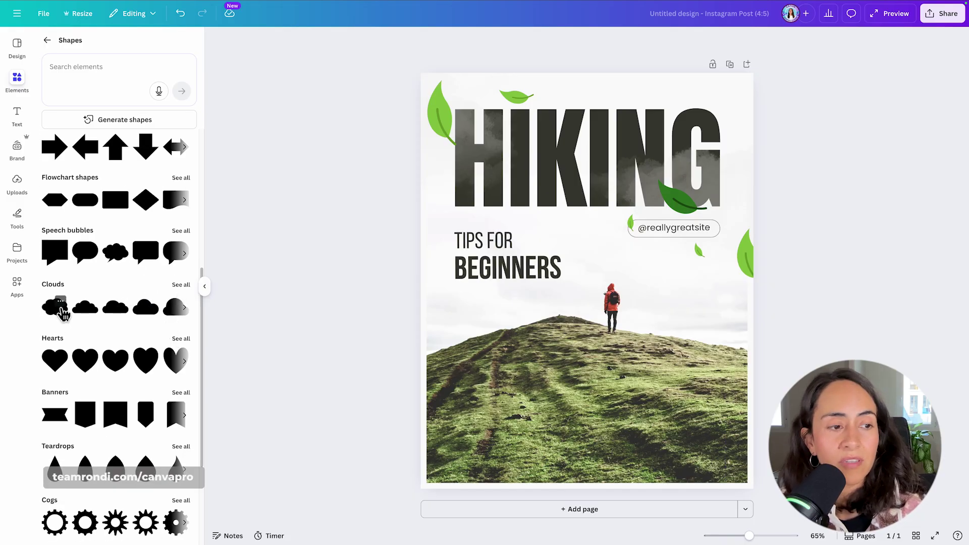
{"action": "left_click", "coordinate": [85, 308]}
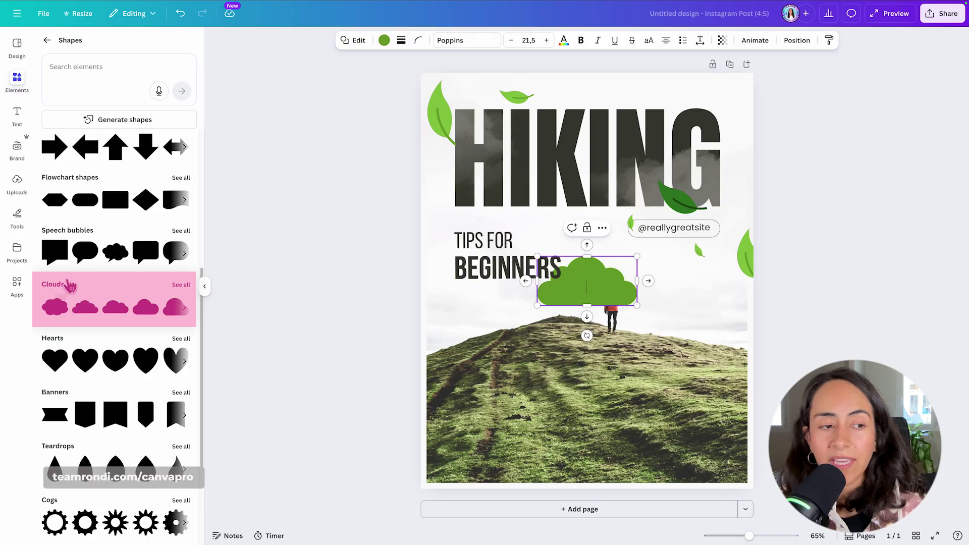
{"action": "left_click_drag", "start_coordinate": [561, 305], "coordinate": [559, 379]}
{"action": "mouse_move", "coordinate": [635, 379]}
{"action": "left_mouse_down"}
{"action": "mouse_move", "coordinate": [672, 401]}
{"action": "mouse_move", "coordinate": [656, 363]}
{"action": "left_mouse_up"}
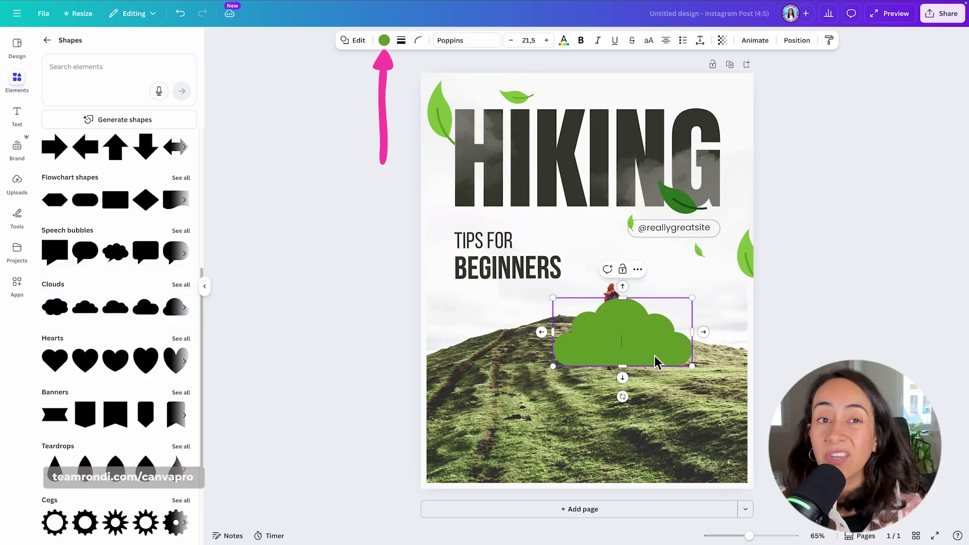
Fill the cloud with magenta and move it to the page's upper-right corner, partly beyond the page edge
{"action": "left_click", "coordinate": [384, 41]}
{"action": "left_click", "coordinate": [160, 193]}
{"action": "left_click_drag", "start_coordinate": [622, 336], "coordinate": [700, 110]}
{"action": "left_click", "coordinate": [20, 81]}
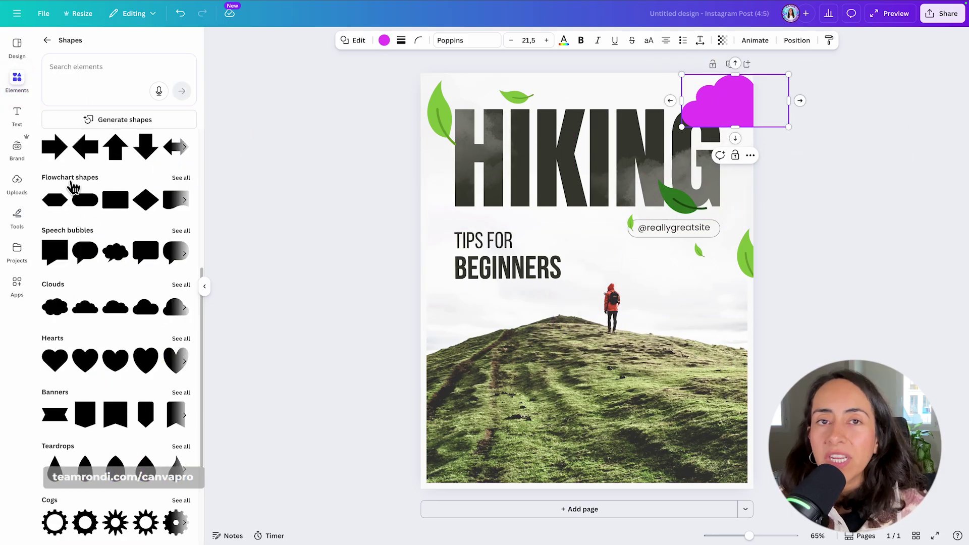
Swap the magenta cloud for star, diamond, speech bubble and heart shapes in turn, and delete the final heart
{"action": "scroll", "coordinate": [76, 212], "scroll_direction": "up", "scroll_amount": 3}
{"action": "scroll", "coordinate": [54, 191], "scroll_direction": "down", "scroll_amount": 5}
{"action": "left_click", "coordinate": [721, 104]}
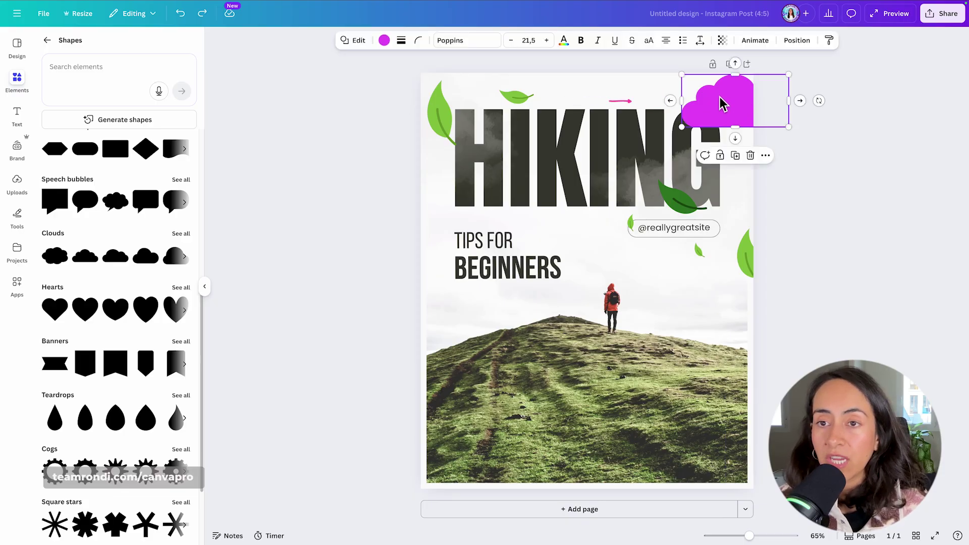
{"action": "left_click", "coordinate": [356, 42]}
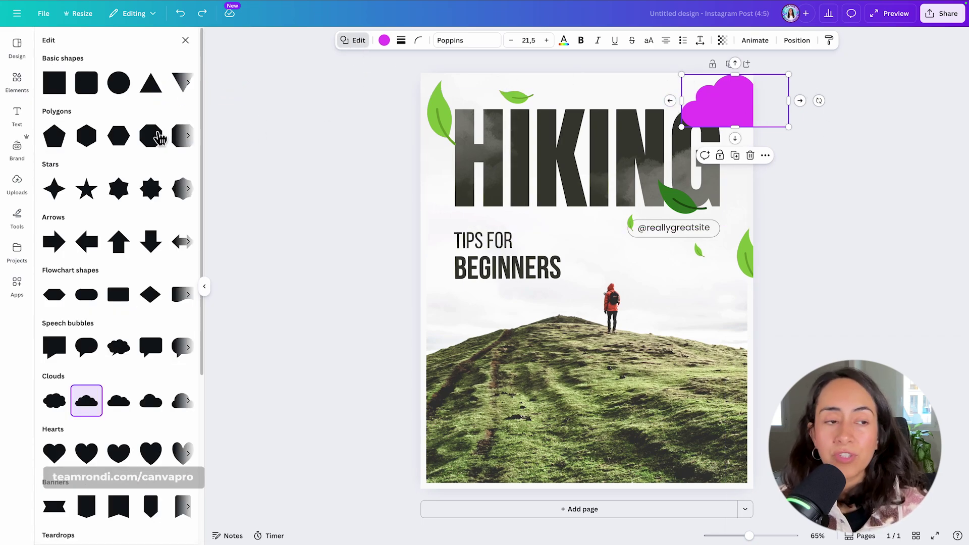
{"action": "left_click", "coordinate": [151, 188]}
{"action": "left_click", "coordinate": [124, 198]}
{"action": "left_click", "coordinate": [151, 296]}
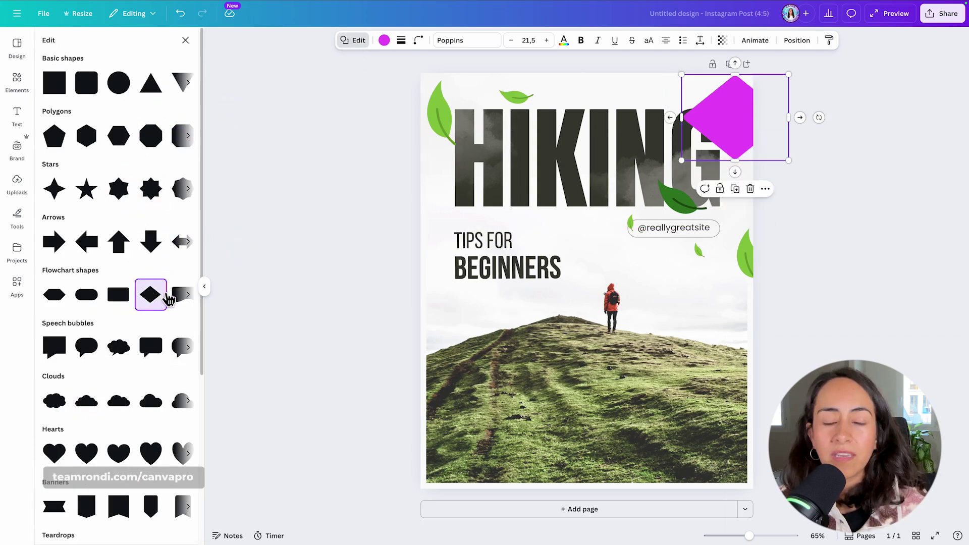
{"action": "left_click", "coordinate": [122, 348]}
{"action": "left_click", "coordinate": [151, 453]}
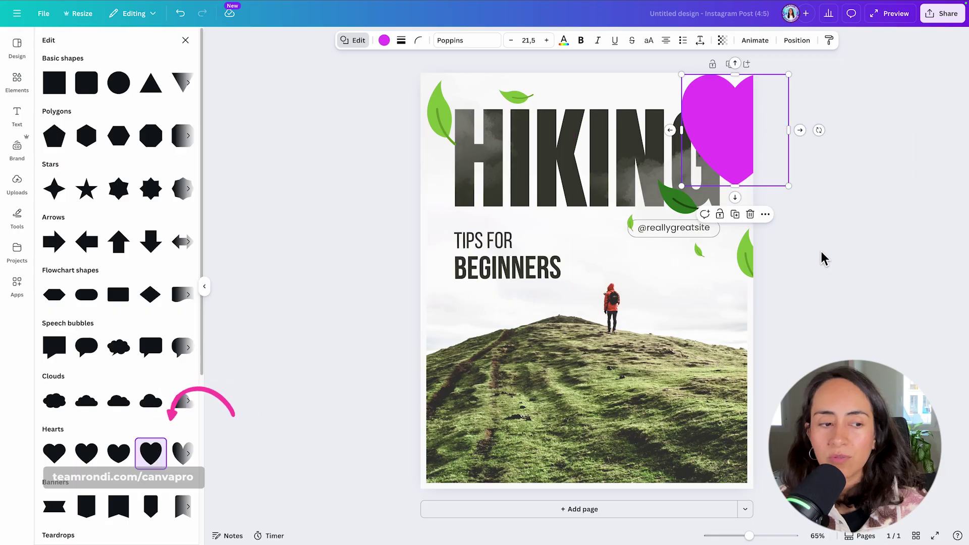
{"action": "left_click", "coordinate": [751, 214]}
{"action": "left_click", "coordinate": [46, 39]}
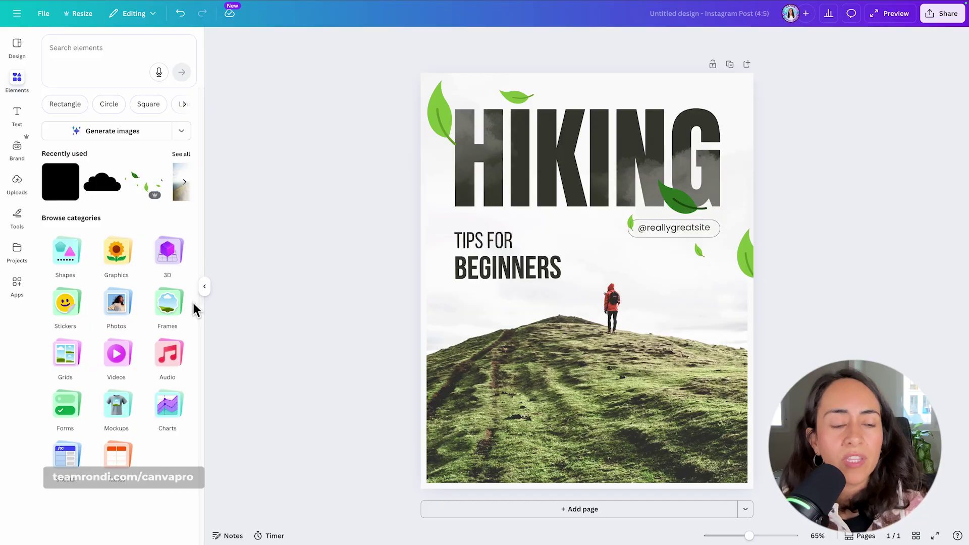
Add a circular frame from the basic frame shapes and place it, reduced in size, over the hill's lower-right area
{"action": "left_click", "coordinate": [167, 302]}
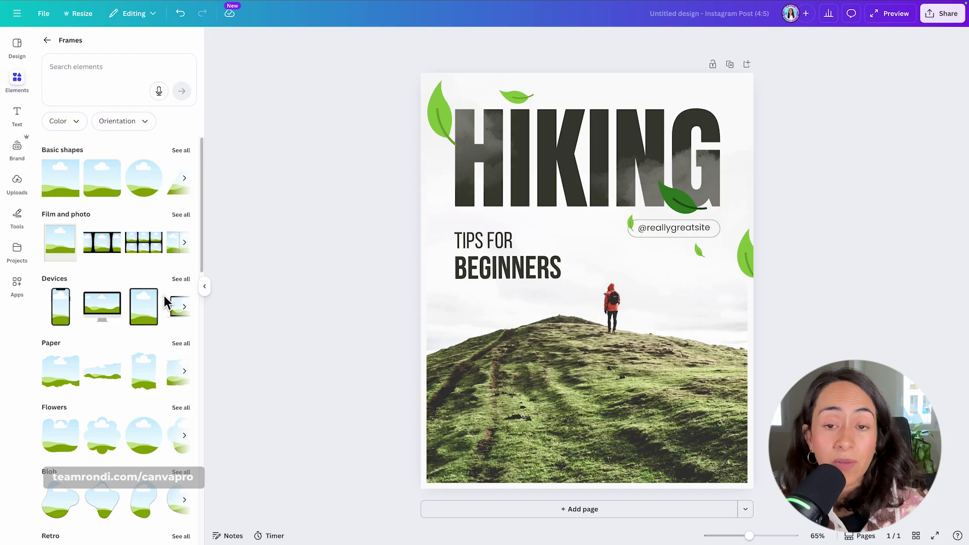
{"action": "mouse_move", "coordinate": [158, 299]}
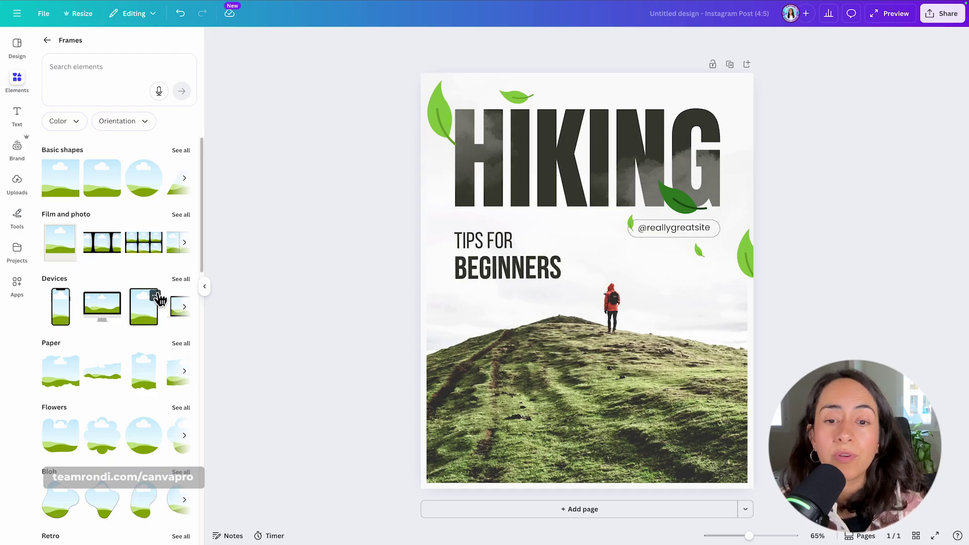
{"action": "left_click", "coordinate": [145, 197]}
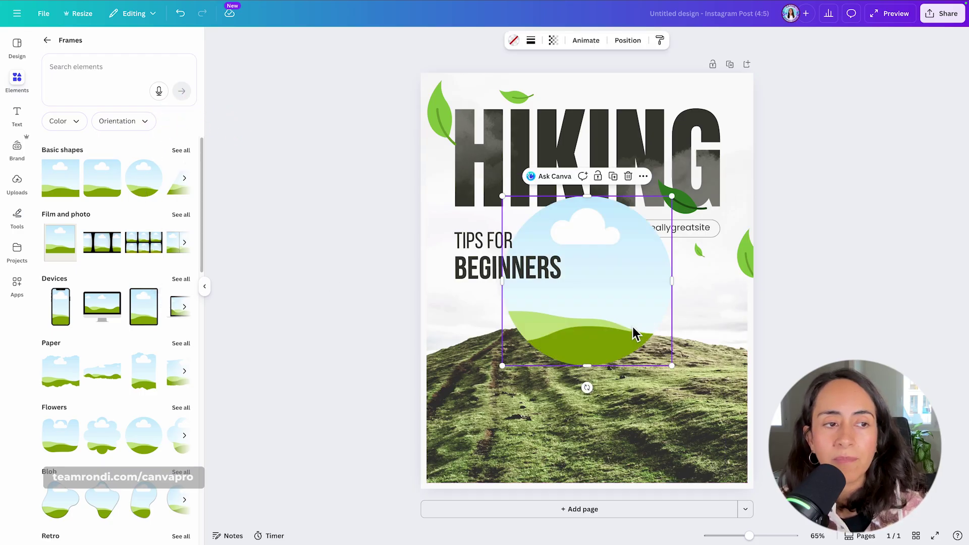
{"action": "left_click_drag", "start_coordinate": [635, 332], "coordinate": [699, 418]}
{"action": "left_click_drag", "start_coordinate": [571, 290], "coordinate": [619, 338]}
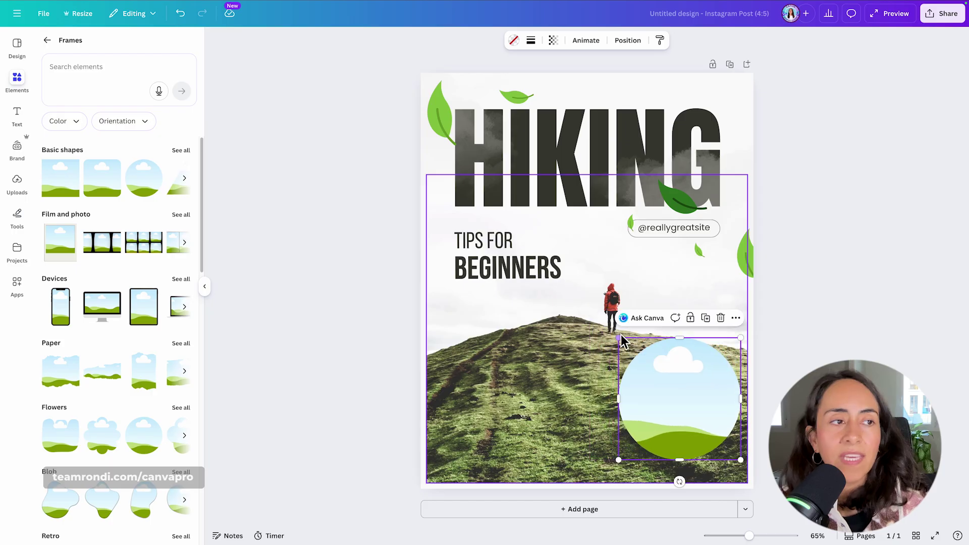
Fill the circular frame with the trending black-and-white portrait photo and shrink it into the hill's lower-right area
{"action": "left_click", "coordinate": [47, 42]}
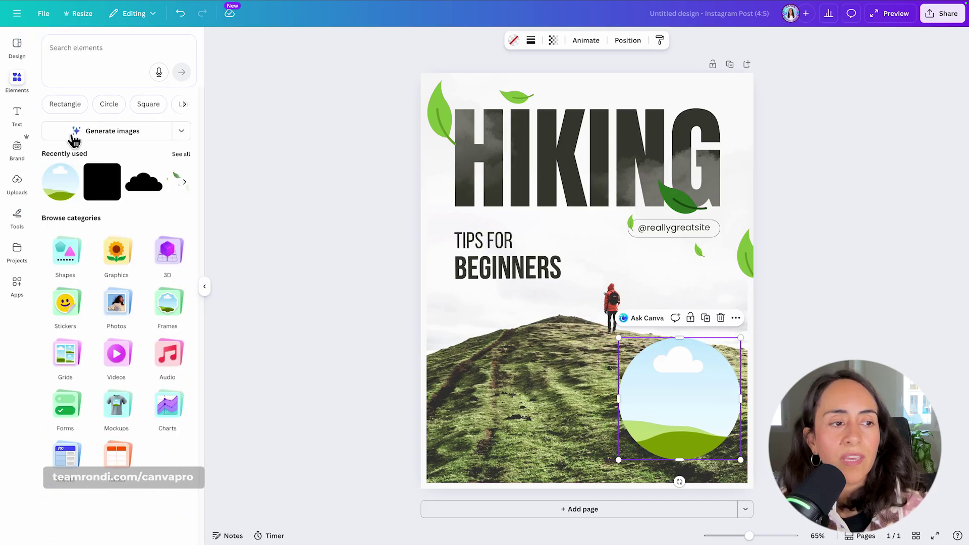
{"action": "left_click", "coordinate": [117, 308]}
{"action": "scroll", "coordinate": [117, 328], "scroll_direction": "down", "scroll_amount": 1}
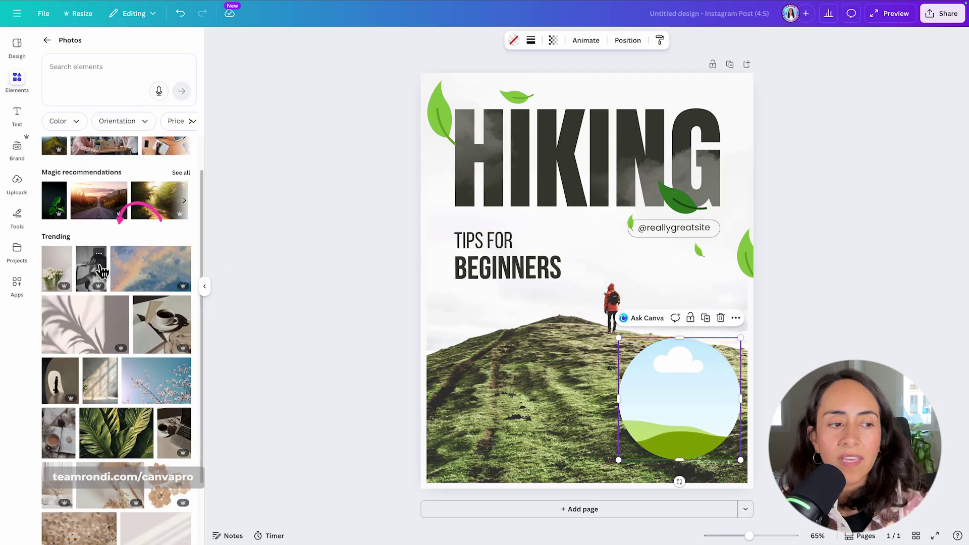
{"action": "left_click", "coordinate": [397, 344]}
{"action": "left_click_drag", "start_coordinate": [397, 344], "coordinate": [660, 372]}
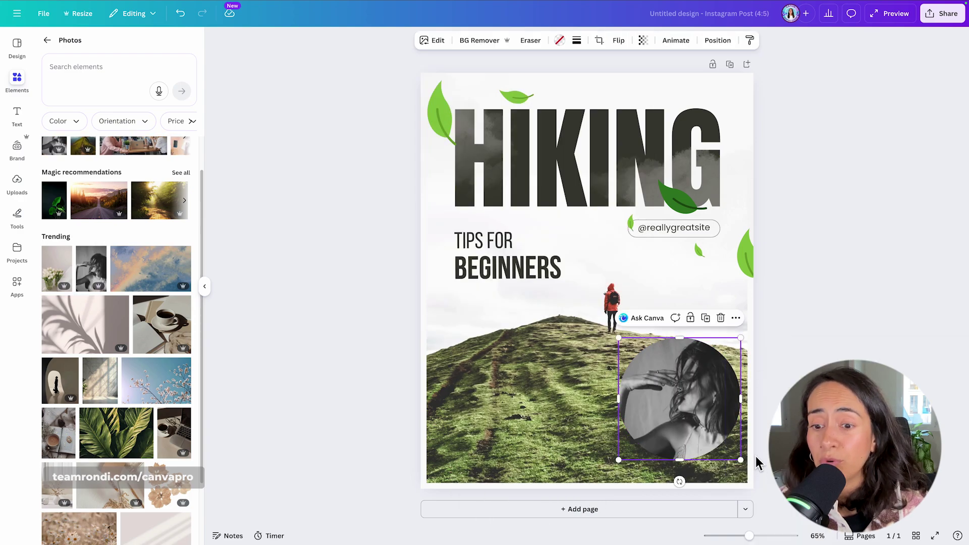
{"action": "left_click_drag", "start_coordinate": [660, 427], "coordinate": [603, 405]}
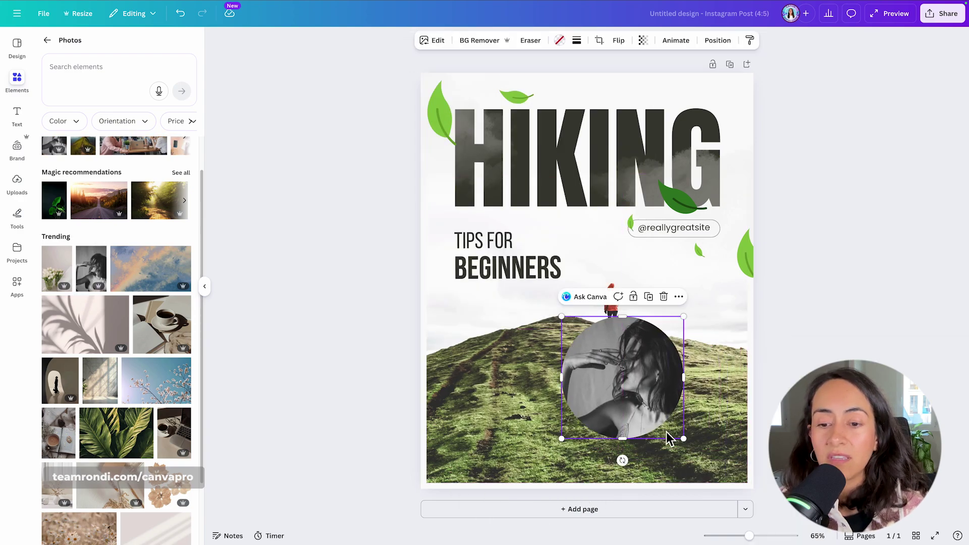
{"action": "left_click_drag", "start_coordinate": [684, 438], "coordinate": [692, 458]}
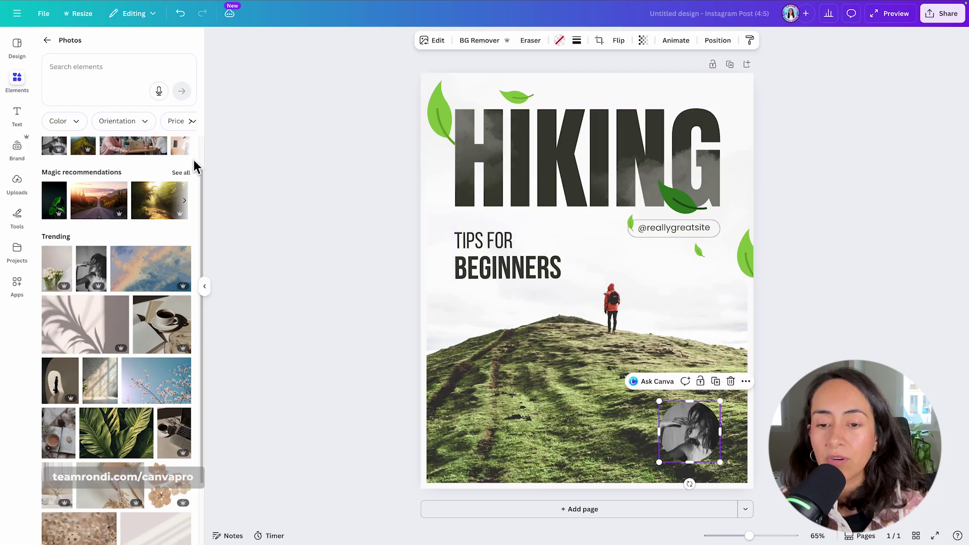
Look through the available frames, from devices, paper and flowers to letters, numbers and trending shapes
{"action": "left_click", "coordinate": [47, 40]}
{"action": "left_click", "coordinate": [168, 303]}
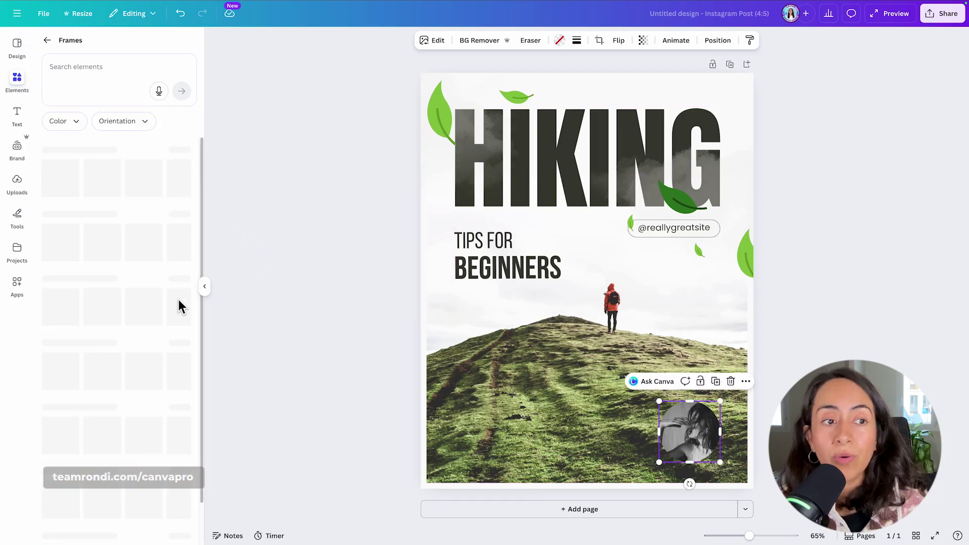
{"action": "scroll", "coordinate": [194, 167], "scroll_direction": "down", "scroll_amount": 3}
{"action": "scroll", "coordinate": [195, 164], "scroll_direction": "down", "scroll_amount": 3}
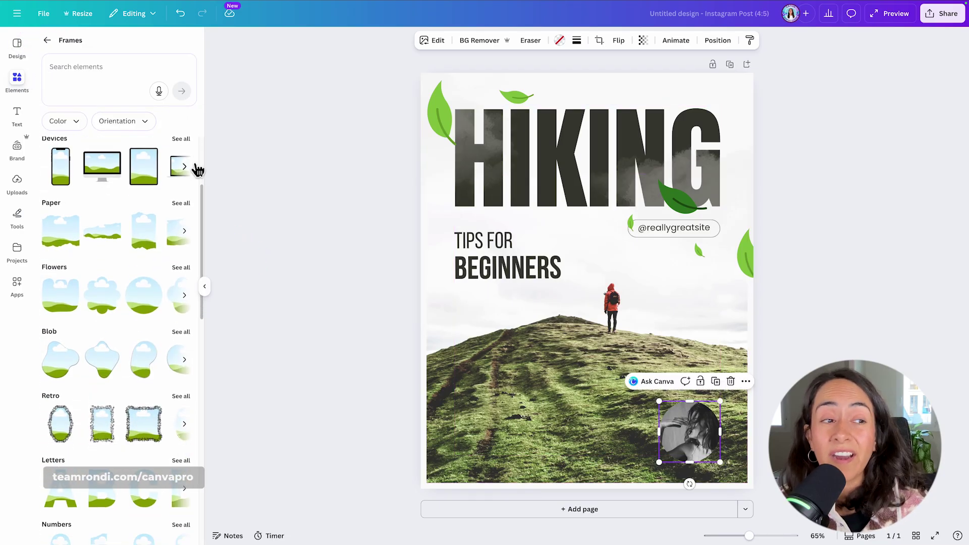
{"action": "scroll", "coordinate": [179, 343], "scroll_direction": "down", "scroll_amount": 10}
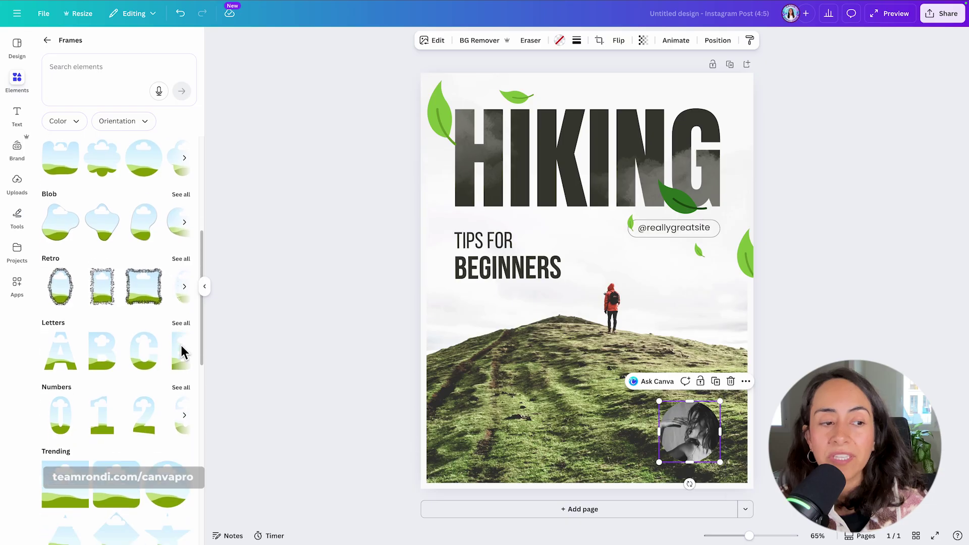
{"action": "scroll", "coordinate": [198, 346], "scroll_direction": "down", "scroll_amount": 1}
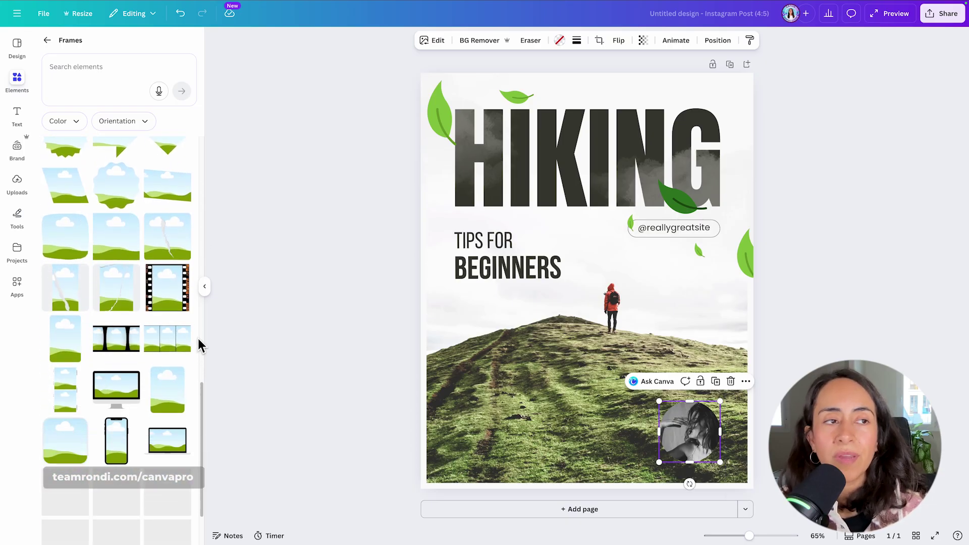
{"action": "scroll", "coordinate": [195, 176], "scroll_direction": "down", "scroll_amount": 2}
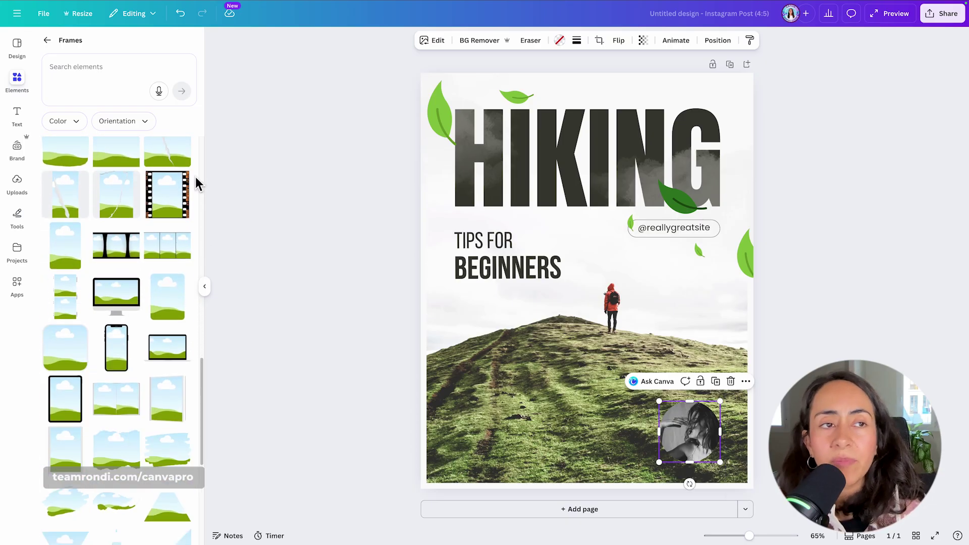
{"action": "scroll", "coordinate": [196, 177], "scroll_direction": "down", "scroll_amount": 3}
{"action": "left_click", "coordinate": [45, 41]}
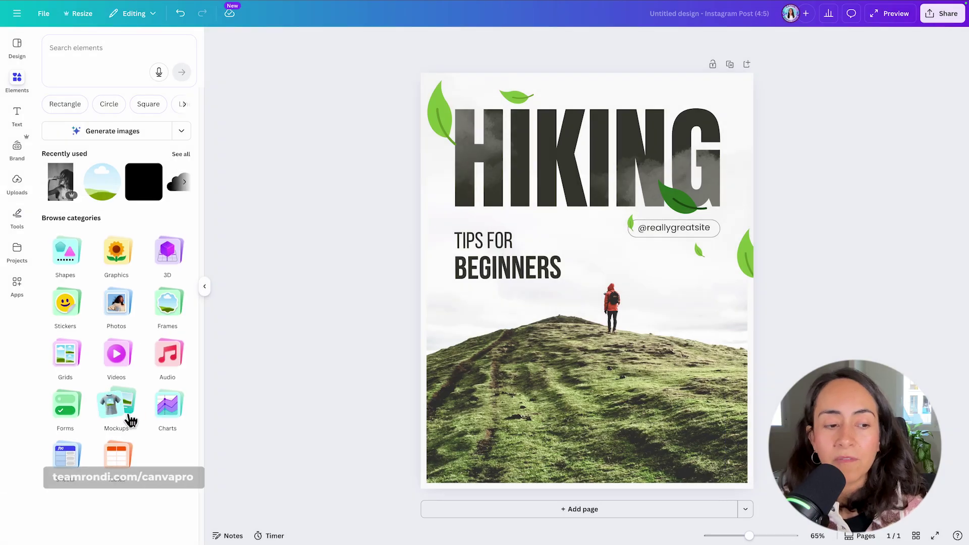
Place the white mug mockup on the page and fill it with the recently used black-and-white portrait photo
{"action": "left_click", "coordinate": [116, 412]}
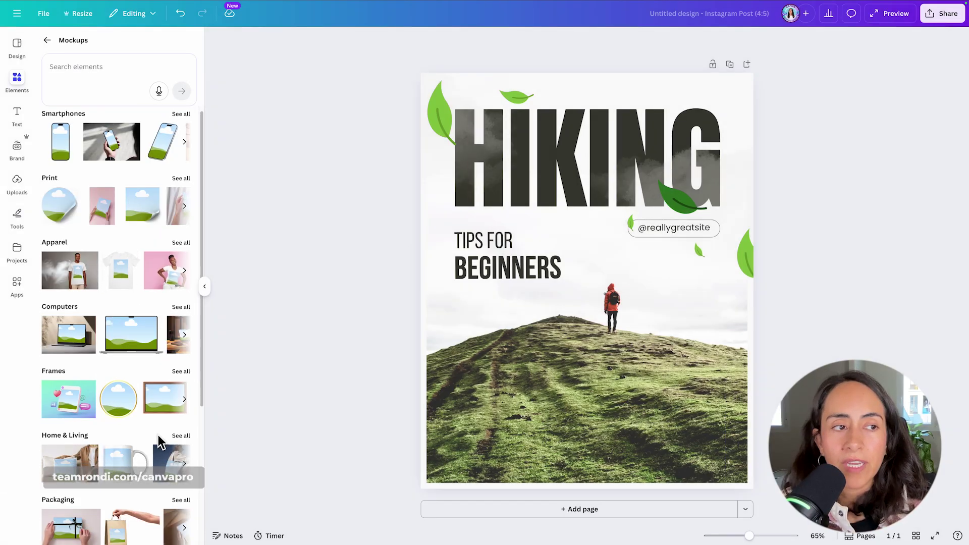
{"action": "scroll", "coordinate": [162, 444], "scroll_direction": "down", "scroll_amount": 3}
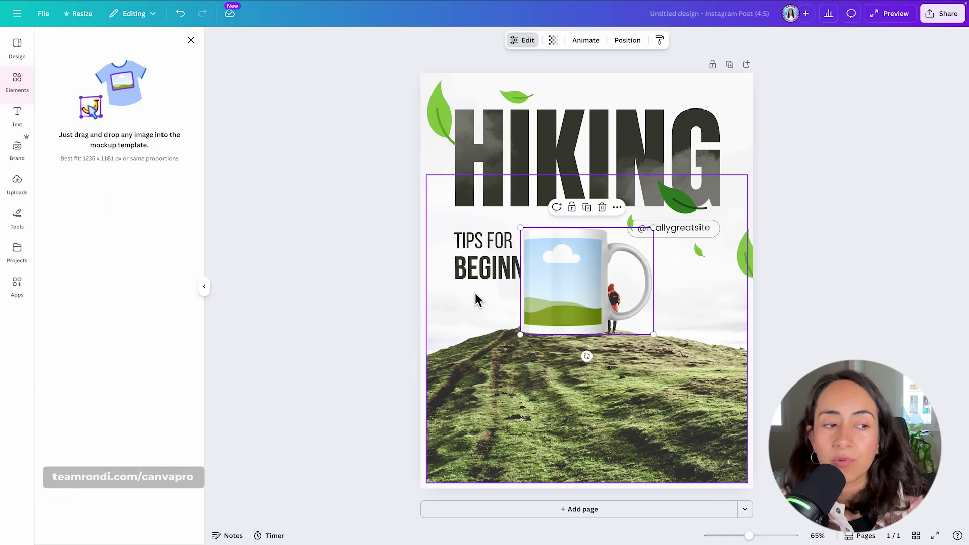
{"action": "left_click", "coordinate": [19, 83]}
{"action": "left_click", "coordinate": [47, 41]}
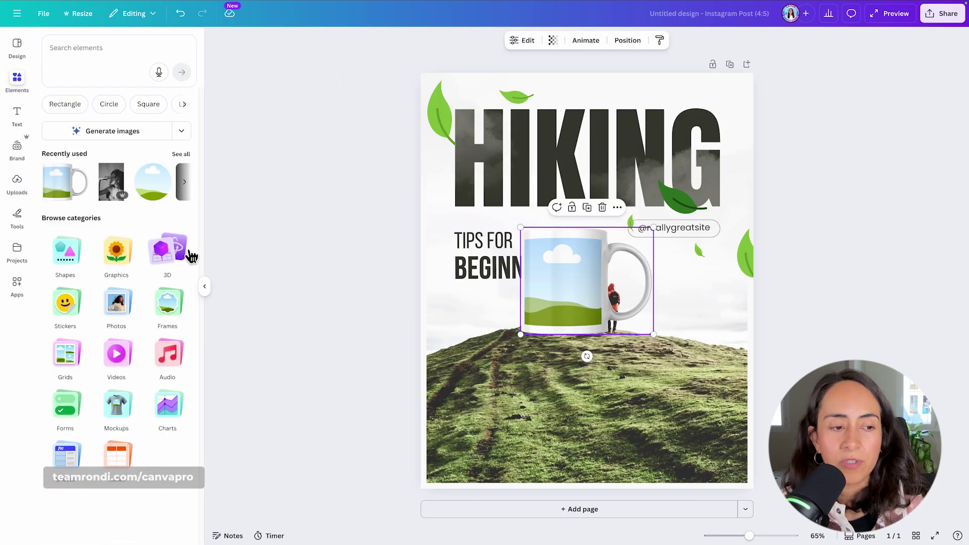
{"action": "left_click", "coordinate": [121, 300]}
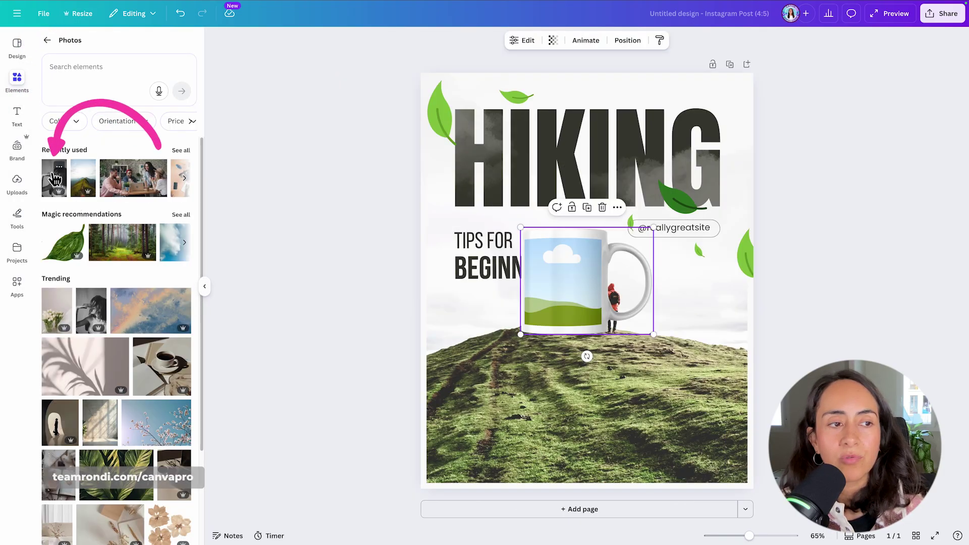
{"action": "left_click_drag", "start_coordinate": [54, 178], "coordinate": [573, 364]}
{"action": "left_click_drag", "start_coordinate": [538, 328], "coordinate": [594, 365]}
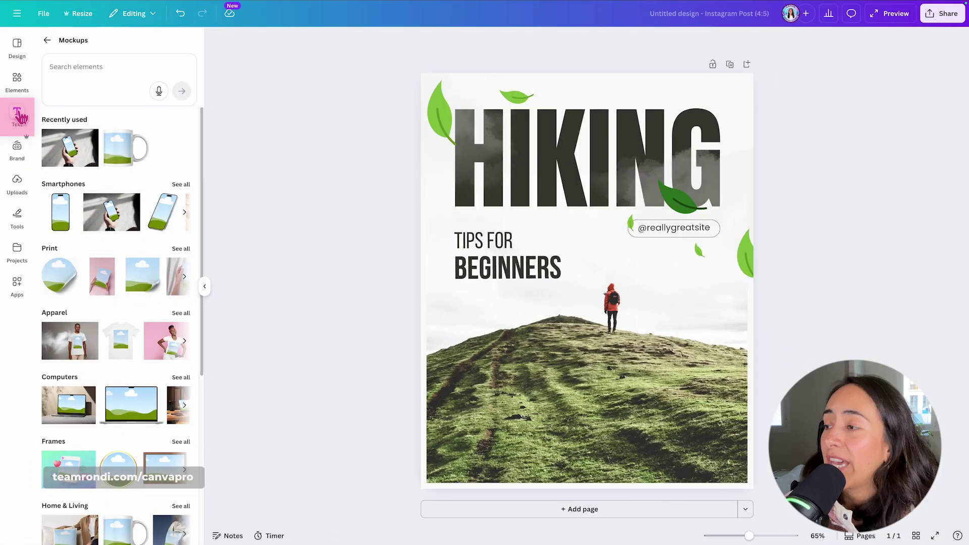
Add a text box over the hiker, clear its placeholder text and deselect it
{"action": "left_click", "coordinate": [21, 117]}
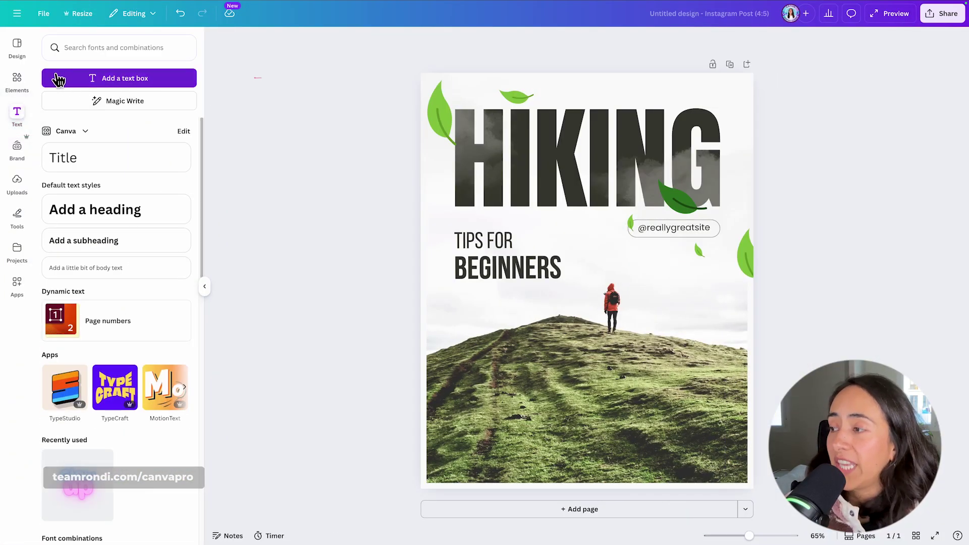
{"action": "left_click", "coordinate": [58, 79]}
{"action": "left_click_drag", "start_coordinate": [631, 284], "coordinate": [697, 321]}
{"action": "key", "text": "BackSpace"}
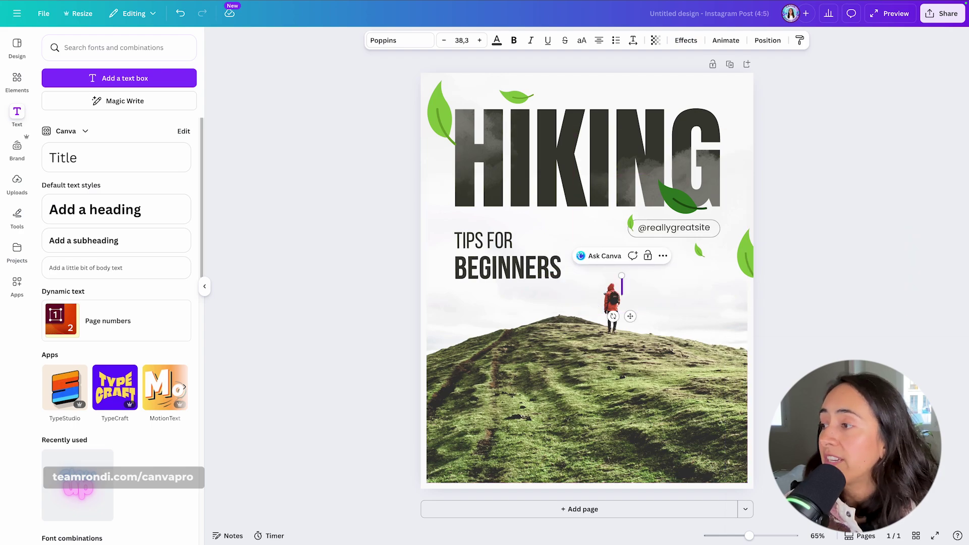
{"action": "left_click", "coordinate": [785, 279]}
Place the Page numbers dynamic text in white near the hill photo's lower-right corner
{"action": "left_click_drag", "start_coordinate": [184, 306], "coordinate": [715, 447]}
{"action": "left_click", "coordinate": [516, 40]}
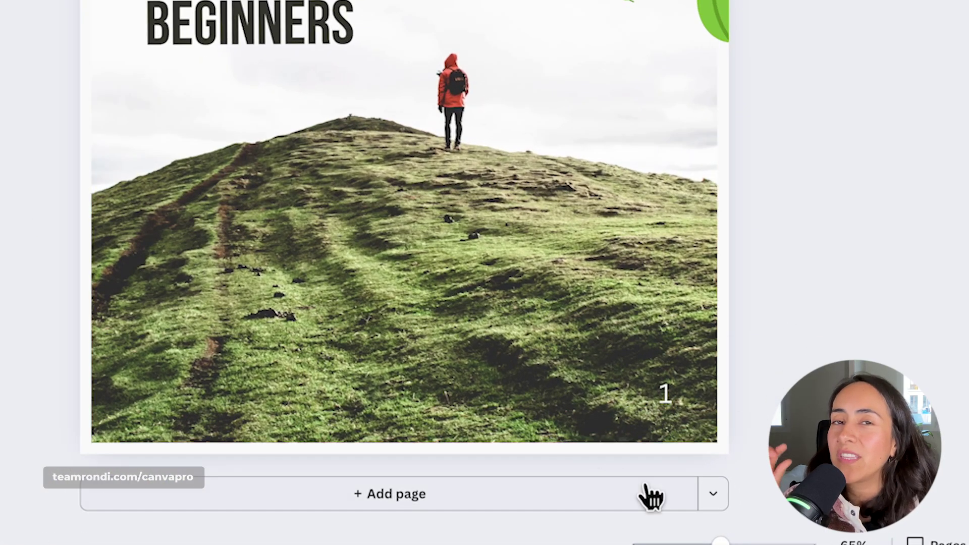
{"action": "left_click", "coordinate": [716, 511]}
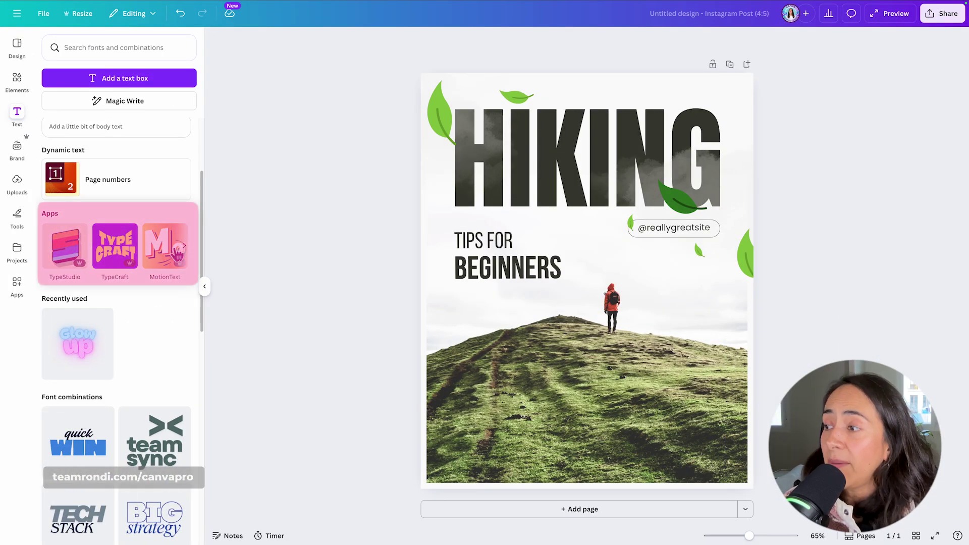
Look through the font combinations, the uploads' folders and the available upload sources such as Google Drive and Dropbox
{"action": "scroll", "coordinate": [191, 271], "scroll_direction": "down", "scroll_amount": 7}
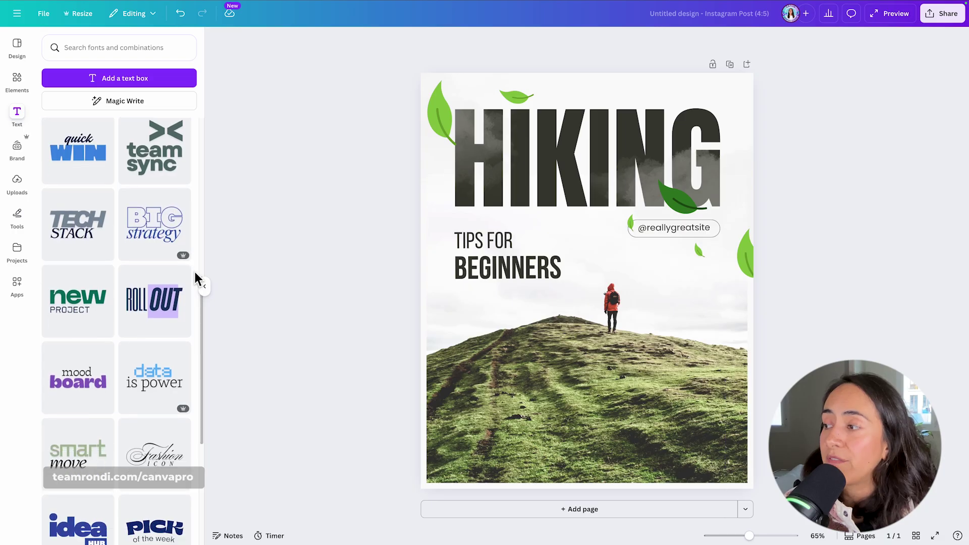
{"action": "scroll", "coordinate": [195, 273], "scroll_direction": "down", "scroll_amount": 2}
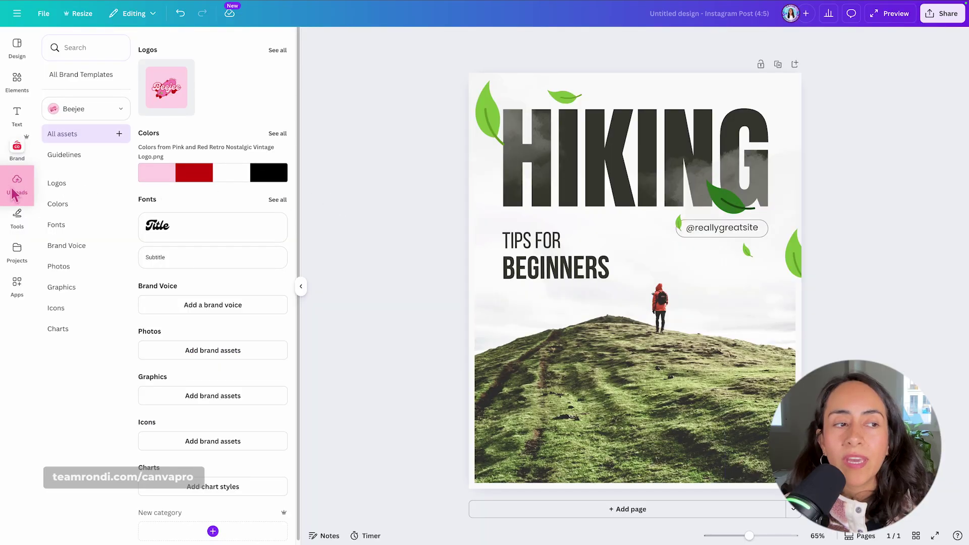
{"action": "left_click", "coordinate": [19, 182]}
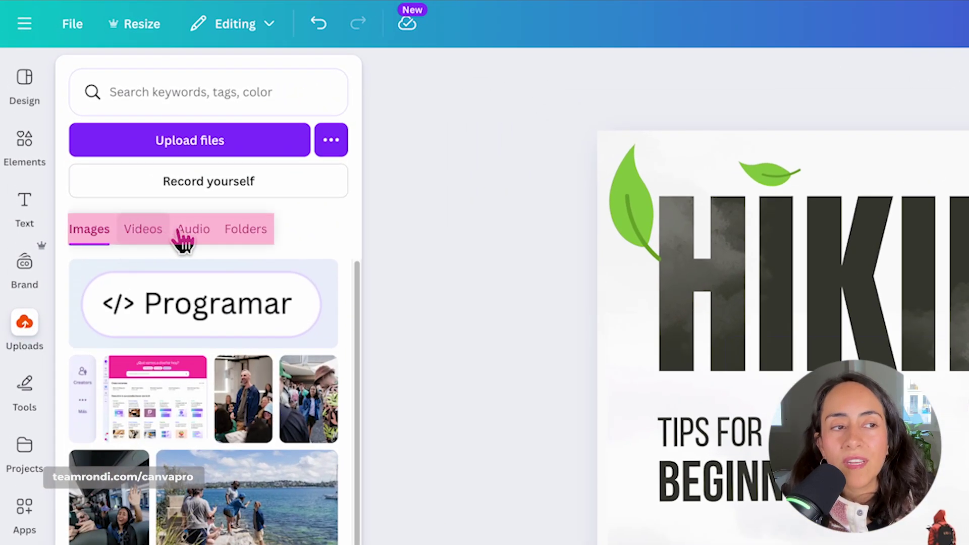
{"action": "left_click", "coordinate": [245, 235]}
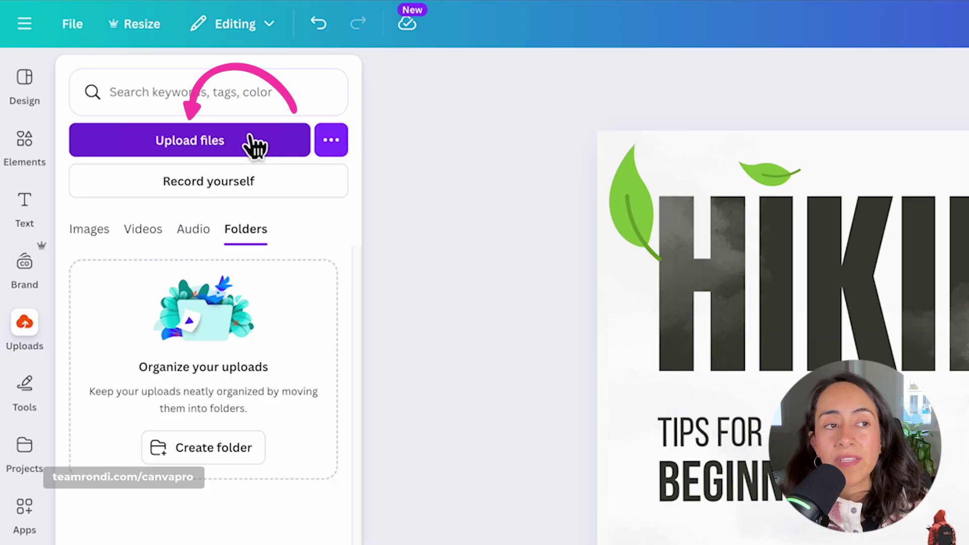
{"action": "left_click", "coordinate": [330, 140]}
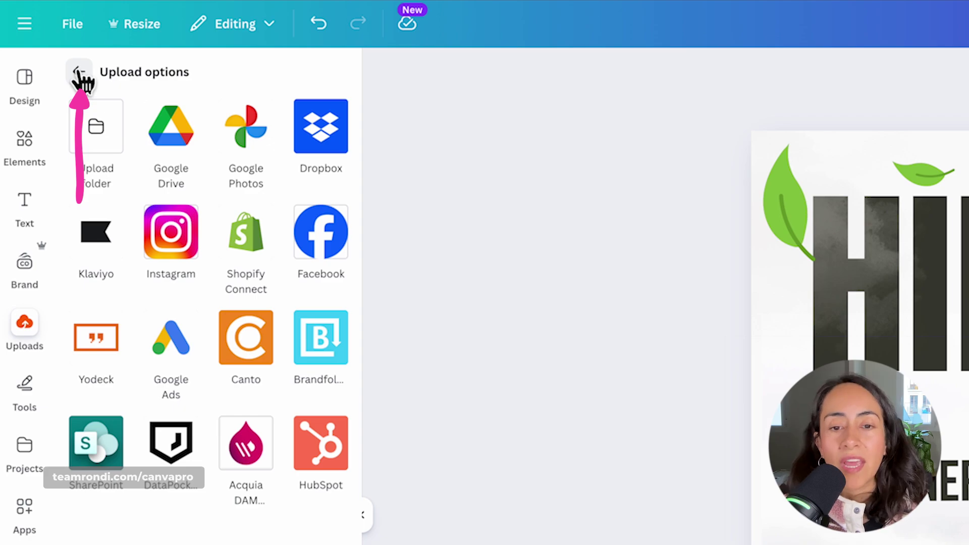
{"action": "left_click", "coordinate": [79, 73]}
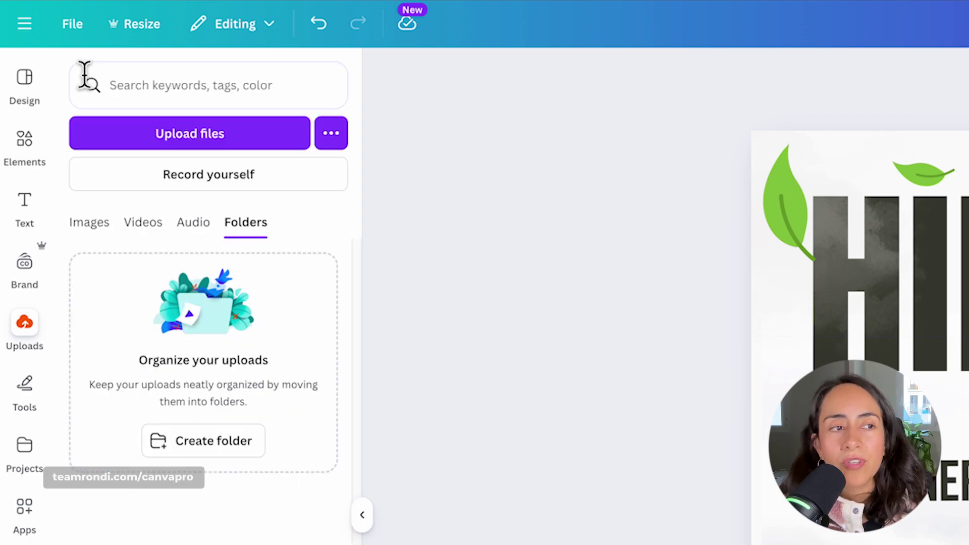
Replace the hill photo with the uploaded image of the couple taking a selfie in front of the Sydney Opera House
{"action": "left_click", "coordinate": [96, 225]}
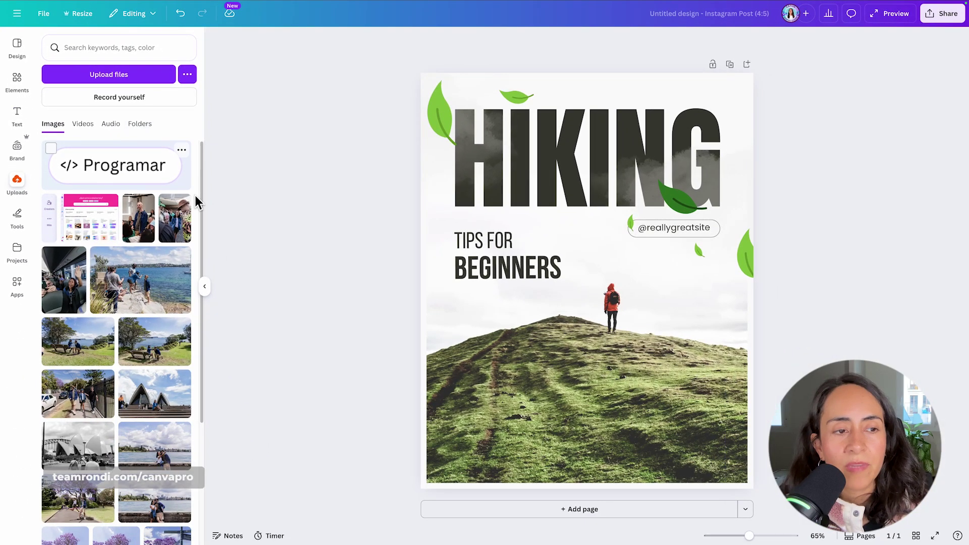
{"action": "scroll", "coordinate": [194, 202], "scroll_direction": "down", "scroll_amount": 1}
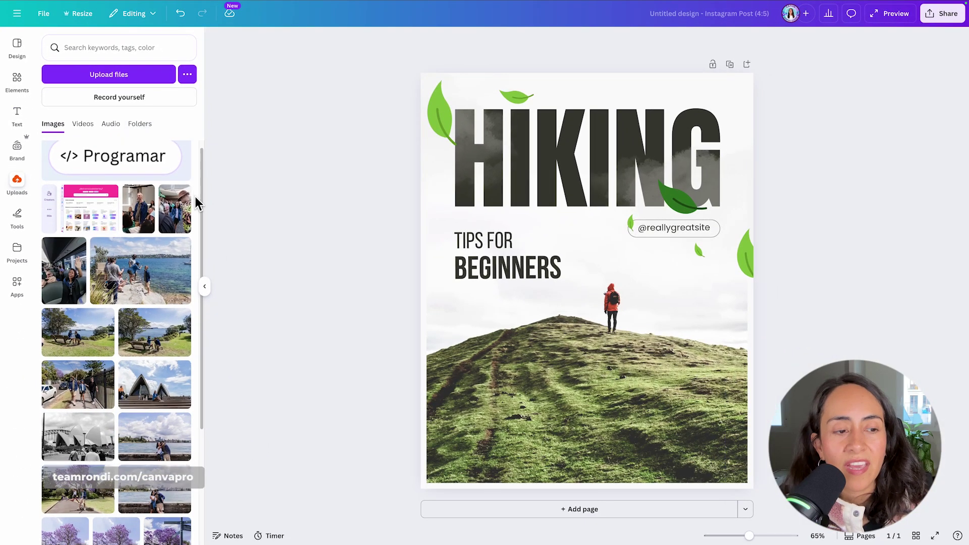
{"action": "scroll", "coordinate": [195, 202], "scroll_direction": "down", "scroll_amount": 2}
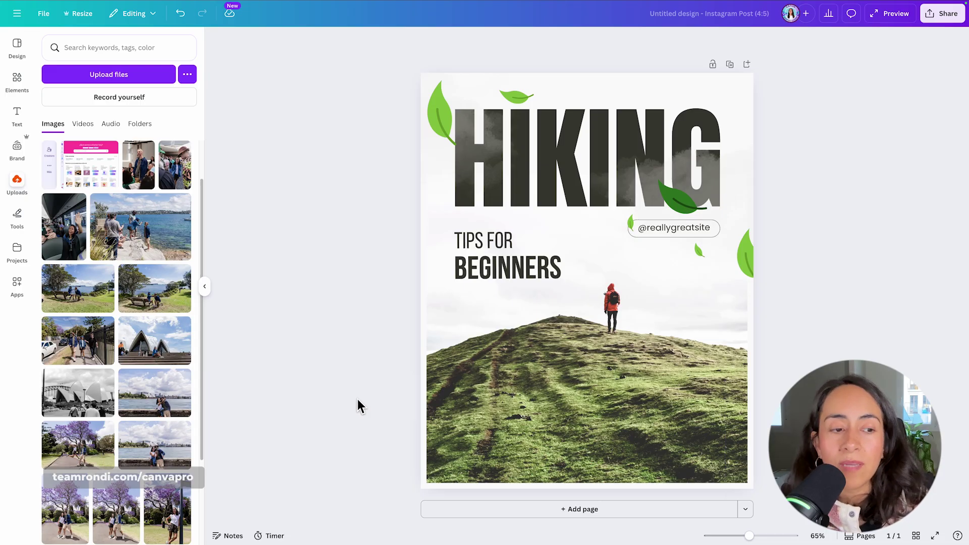
{"action": "key", "text": "ctrl+z"}
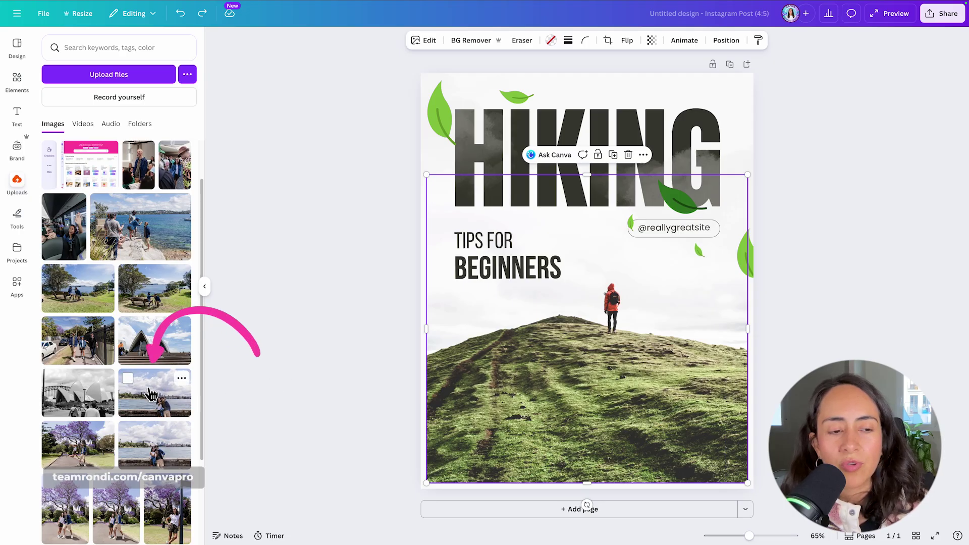
{"action": "left_click_drag", "start_coordinate": [151, 393], "coordinate": [452, 398]}
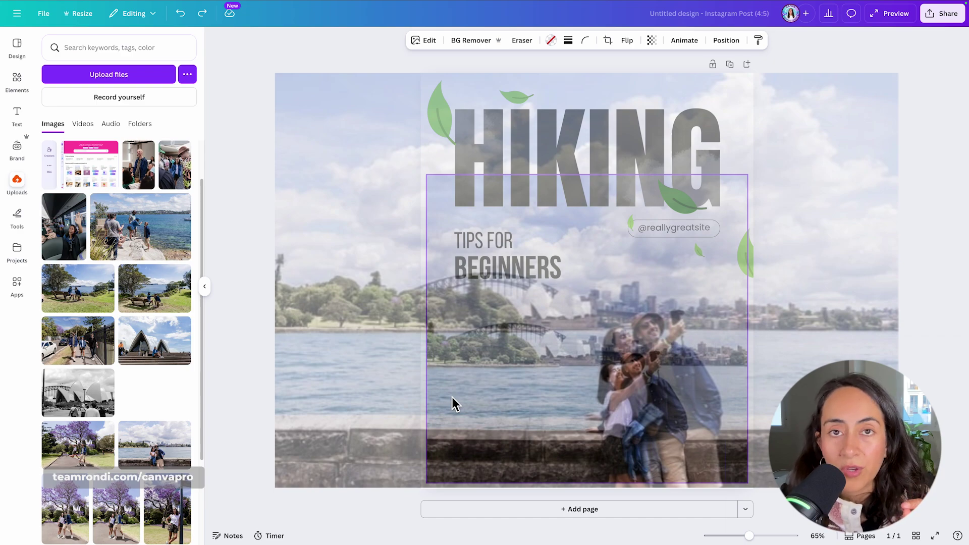
{"action": "left_click_drag", "start_coordinate": [452, 398], "coordinate": [452, 398]}
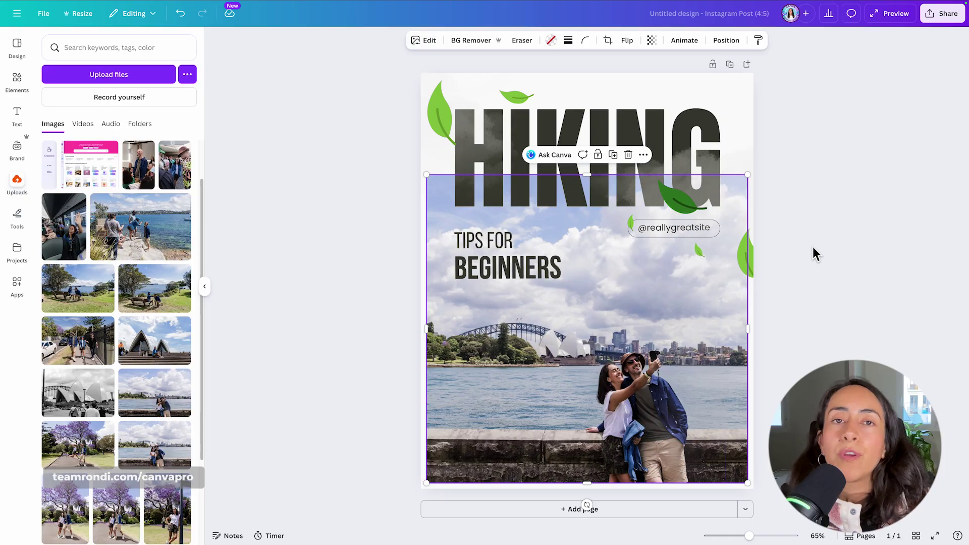
Replace the HIKING headline text with SYDNEY
{"action": "left_click_drag", "start_coordinate": [908, 309], "coordinate": [574, 130]}
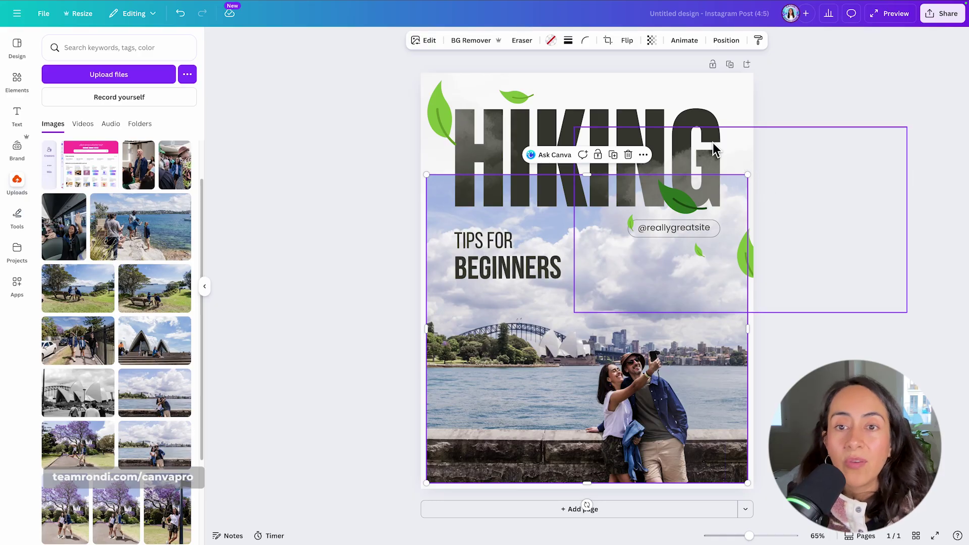
{"action": "left_click", "coordinate": [790, 138]}
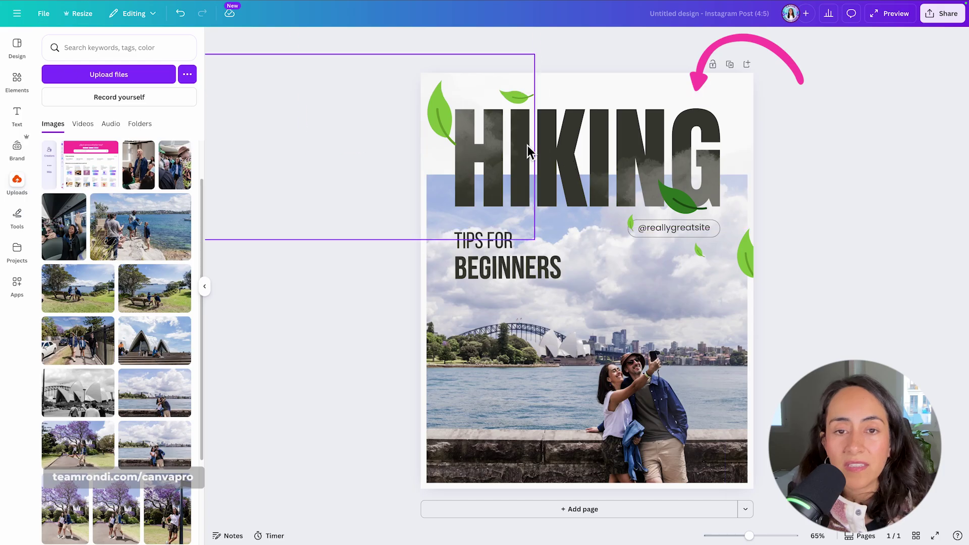
{"action": "double_click", "coordinate": [592, 122]}
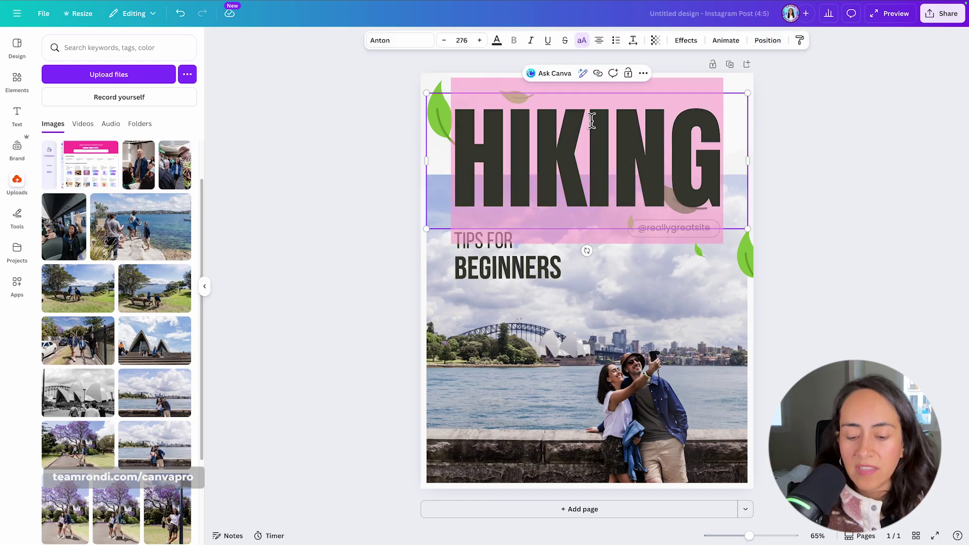
{"action": "type", "text": "SYDNEY"}
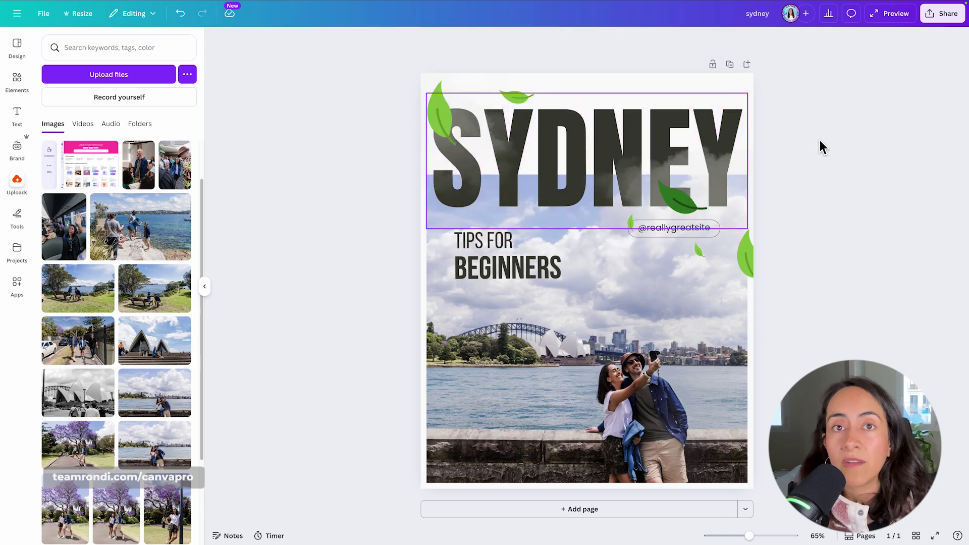
Recolor the SYDNEY headline with the blue #24497E sampled from the denim jacket in the photo
{"action": "left_click", "coordinate": [575, 120]}
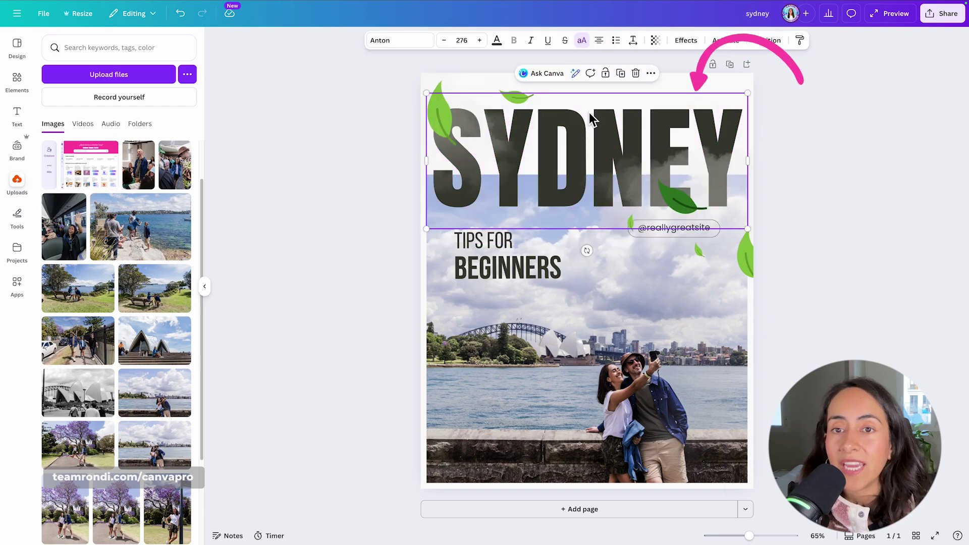
{"action": "left_click", "coordinate": [499, 43]}
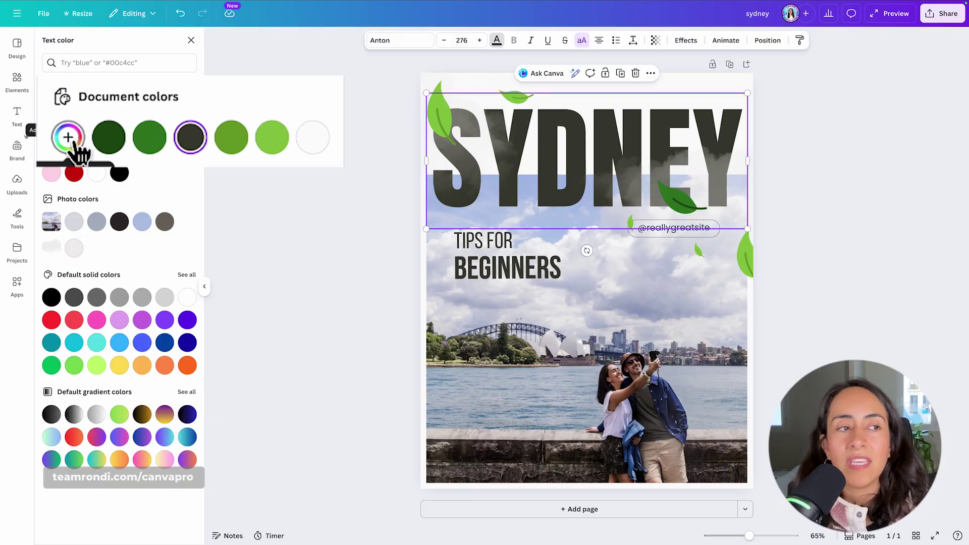
{"action": "left_click", "coordinate": [68, 136]}
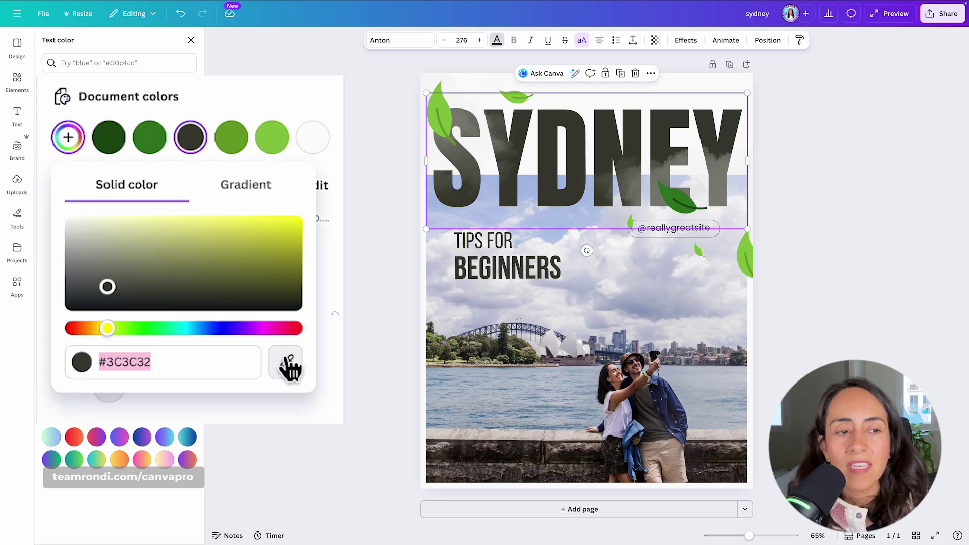
{"action": "left_click", "coordinate": [286, 364]}
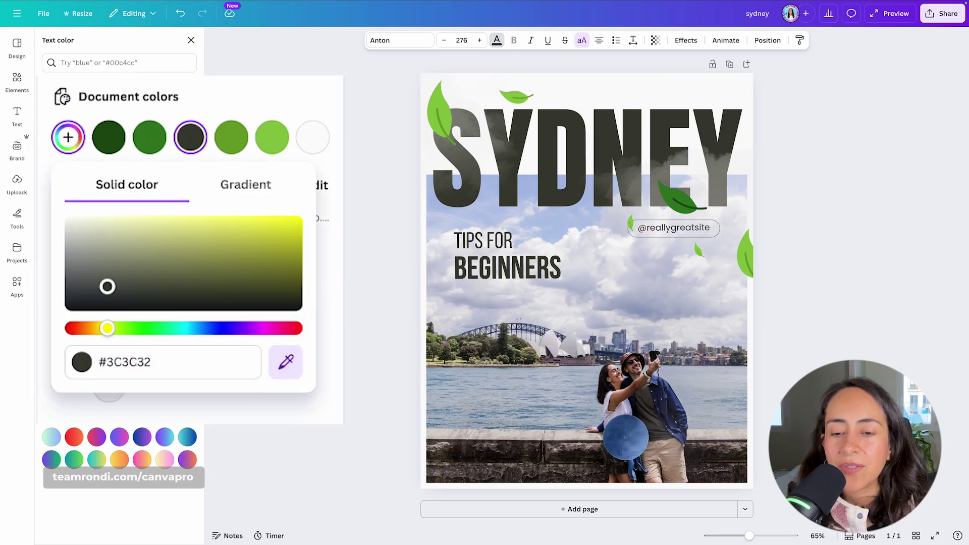
{"action": "left_click", "coordinate": [626, 437]}
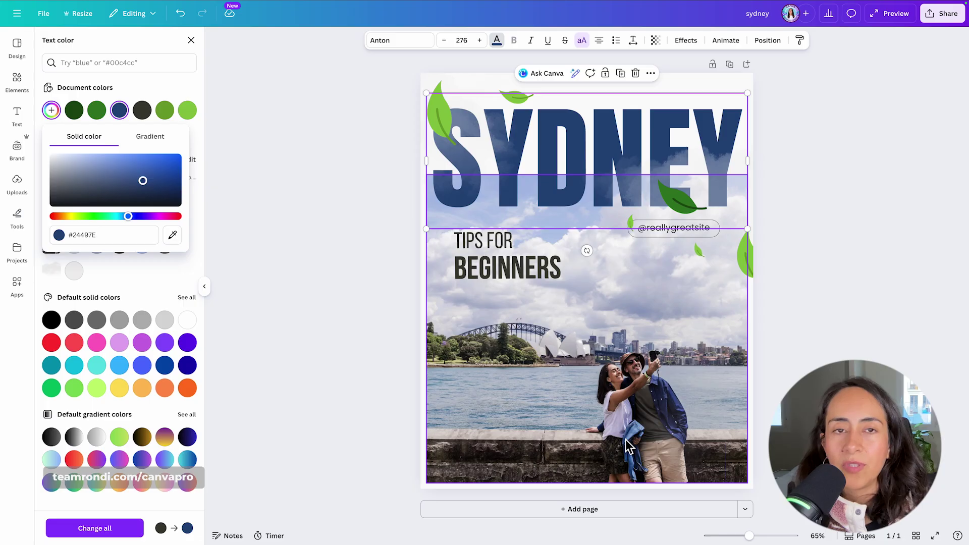
Recolor the TIPS FOR and BEGINNERS texts with a dark navy sampled from the denim jacket in the photo
{"action": "left_click", "coordinate": [501, 273]}
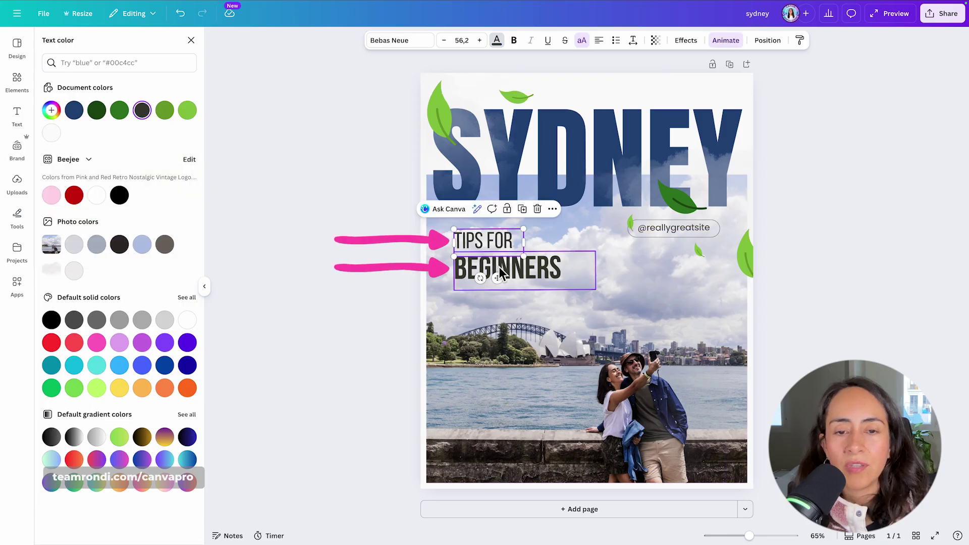
{"action": "left_click", "coordinate": [51, 110]}
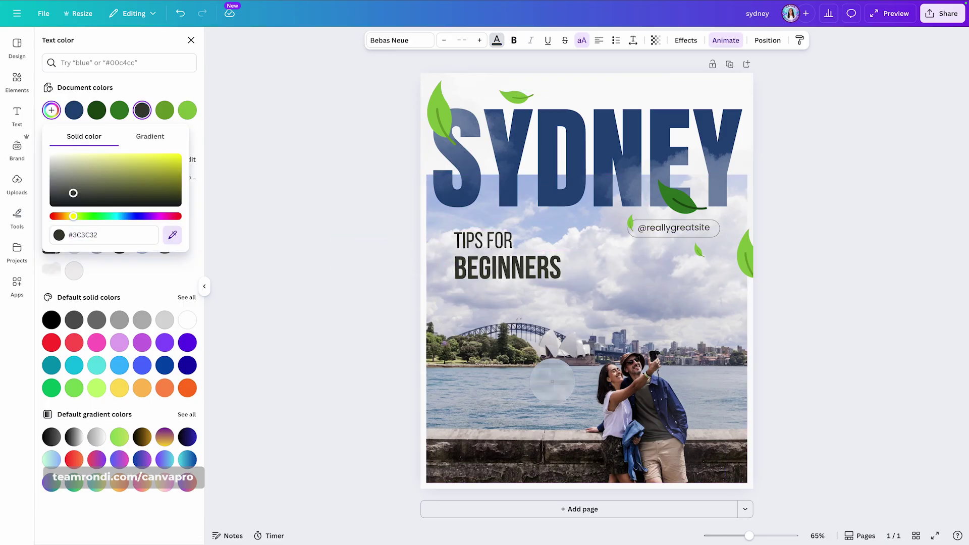
{"action": "left_click", "coordinate": [628, 435]}
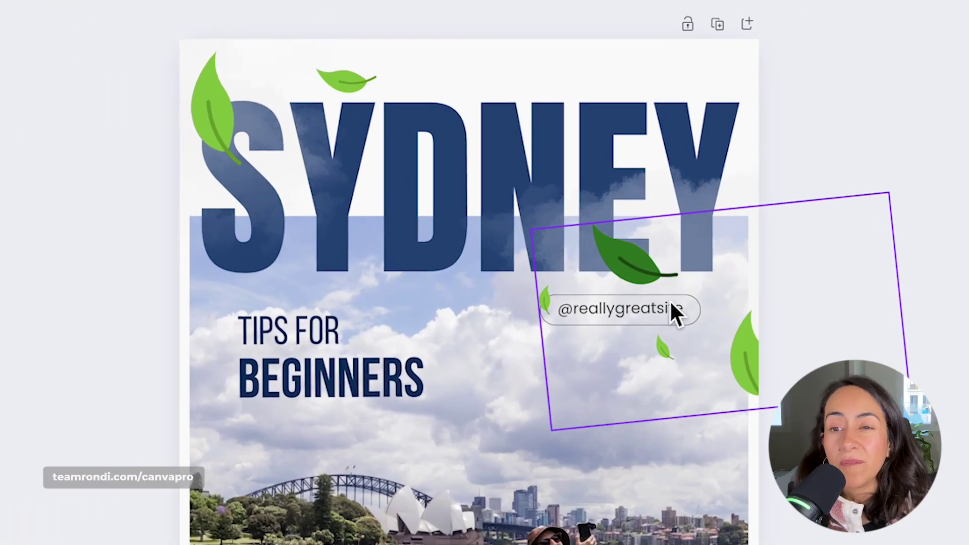
Select the dark green leaf over the headline, and shift the green line behind SYDNEY partly off the page's left edge
{"action": "left_click", "coordinate": [649, 260]}
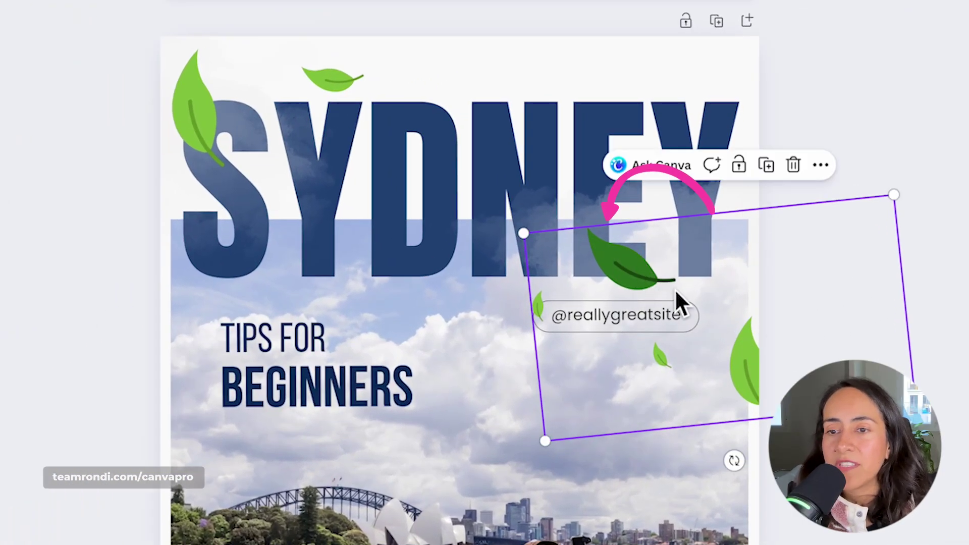
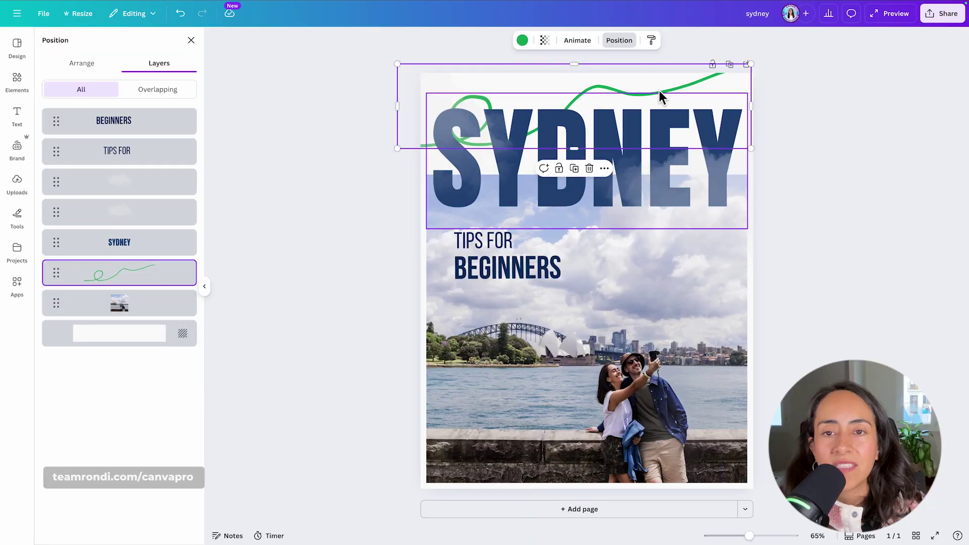
{"action": "left_click_drag", "start_coordinate": [714, 83], "coordinate": [631, 86]}
Draw a wavy green freehand line across the photo's lower-right corner and move it closer to the page edge
{"action": "left_click", "coordinate": [17, 216]}
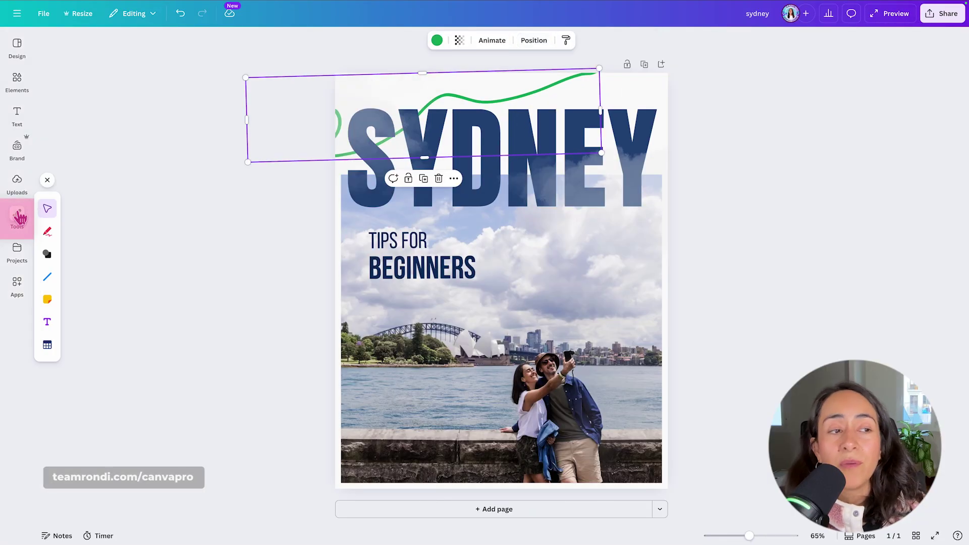
{"action": "left_click", "coordinate": [47, 233]}
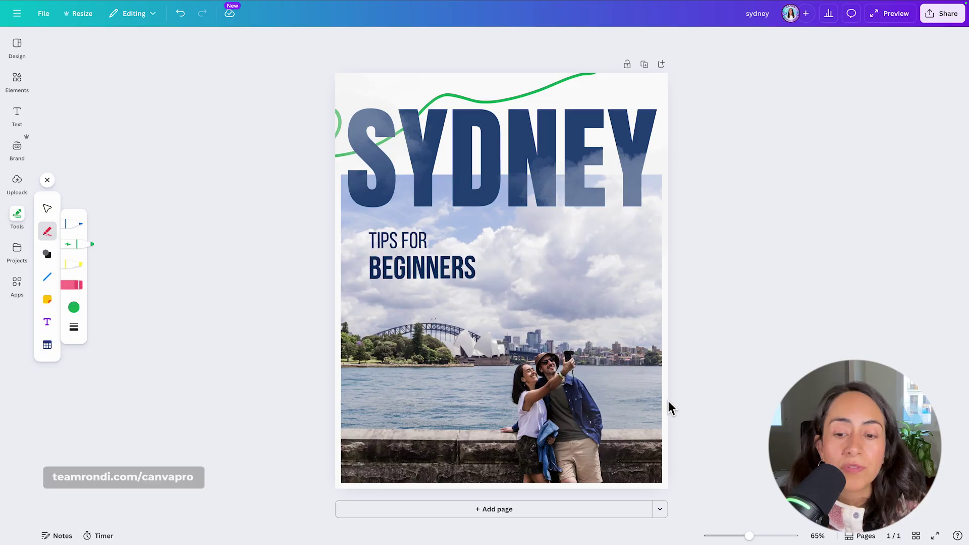
{"action": "mouse_move", "coordinate": [622, 398]}
{"action": "left_mouse_down"}
{"action": "mouse_move", "coordinate": [605, 435]}
{"action": "mouse_move", "coordinate": [554, 434]}
{"action": "left_mouse_up"}
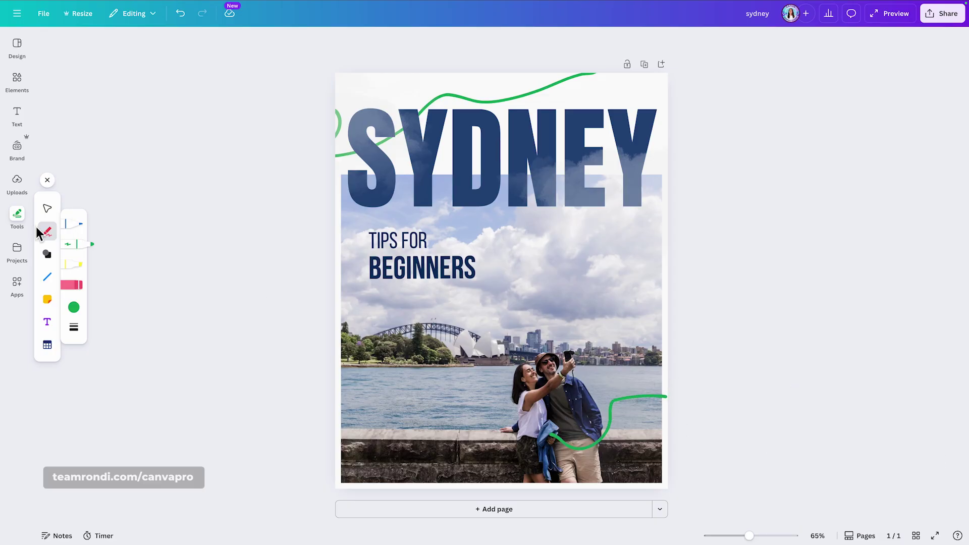
{"action": "key", "text": "ctrl+z"}
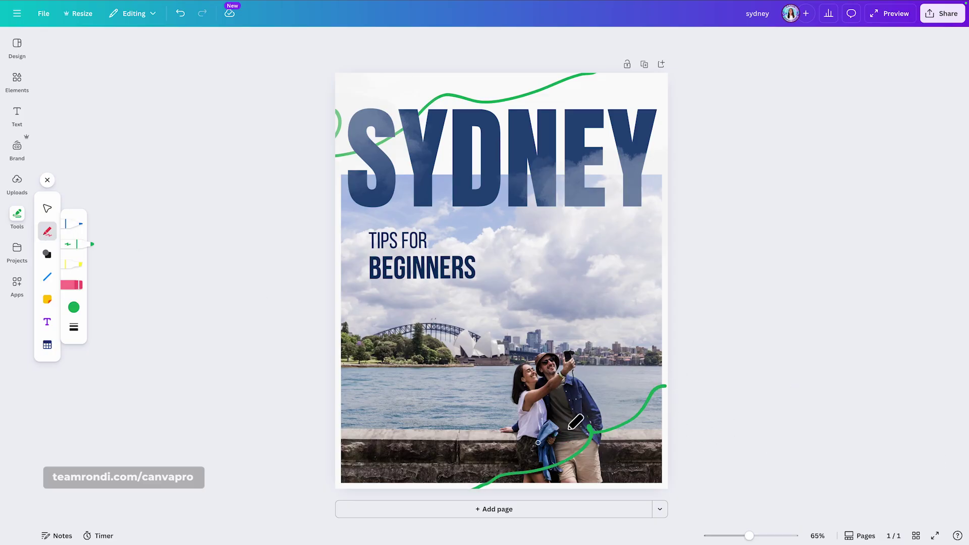
{"action": "left_click", "coordinate": [50, 211]}
{"action": "left_click_drag", "start_coordinate": [638, 422], "coordinate": [659, 438]}
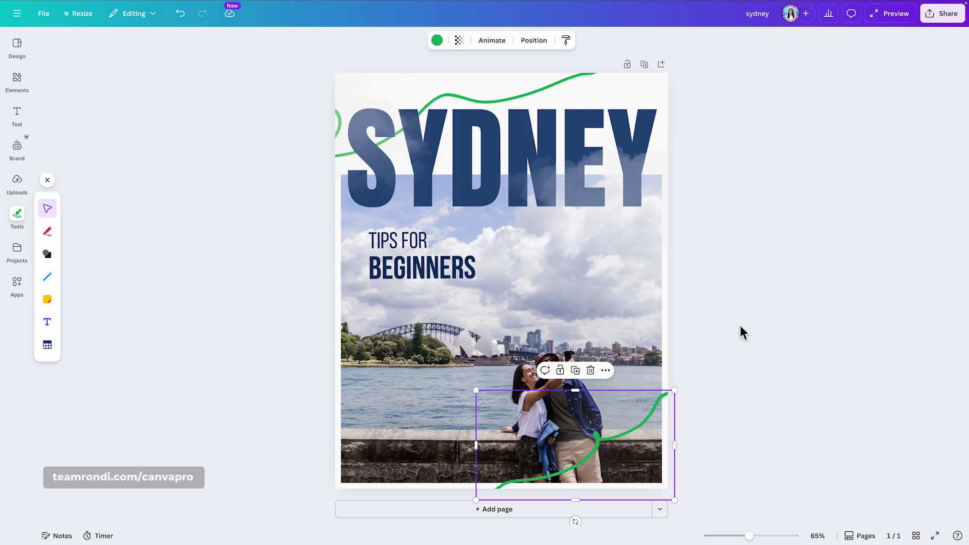
{"action": "left_click", "coordinate": [139, 192]}
{"action": "left_click", "coordinate": [50, 183]}
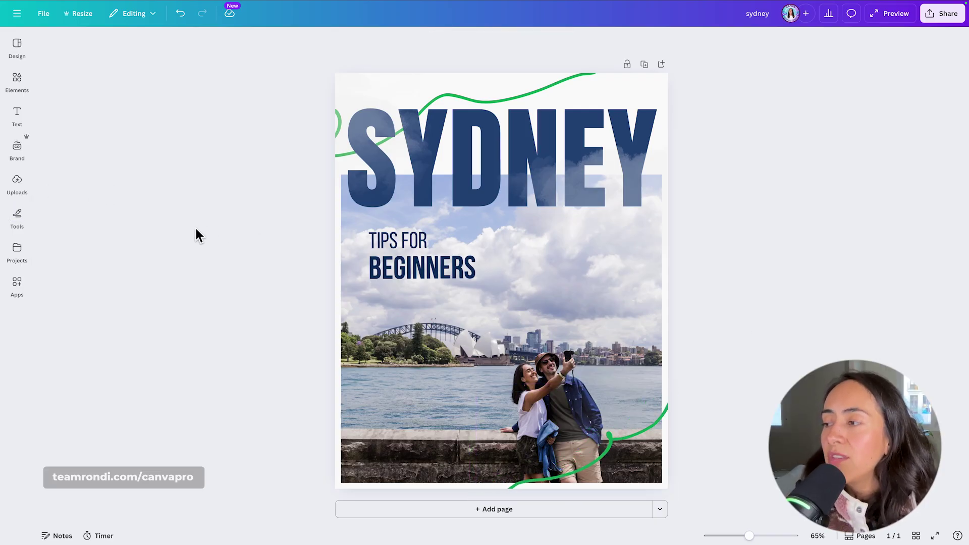
Look through the existing projects and the apps offered for discovery
{"action": "left_click", "coordinate": [18, 254]}
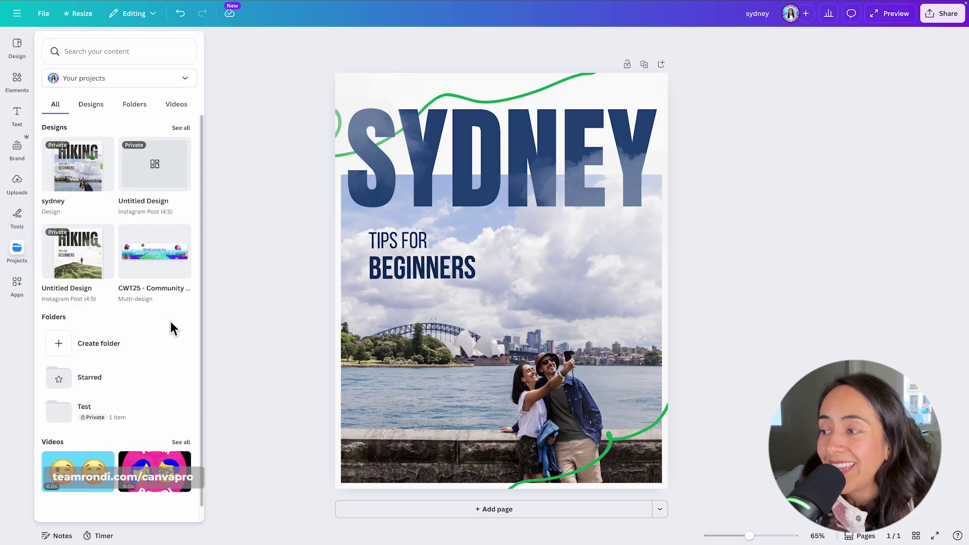
{"action": "left_click", "coordinate": [17, 290]}
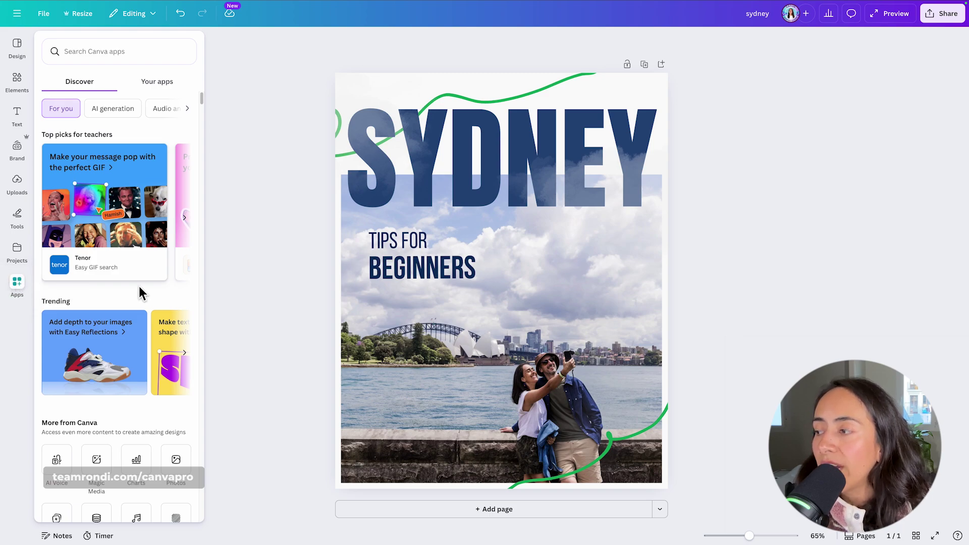
{"action": "scroll", "coordinate": [140, 292], "scroll_direction": "down", "scroll_amount": 3}
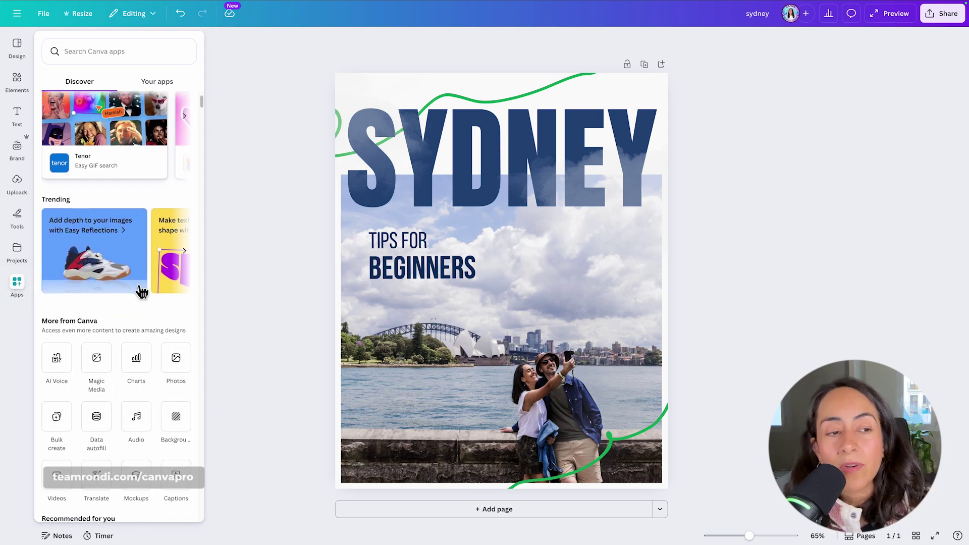
Browse the trending apps offered for discovery
{"action": "scroll", "coordinate": [141, 293], "scroll_direction": "down", "scroll_amount": 1}
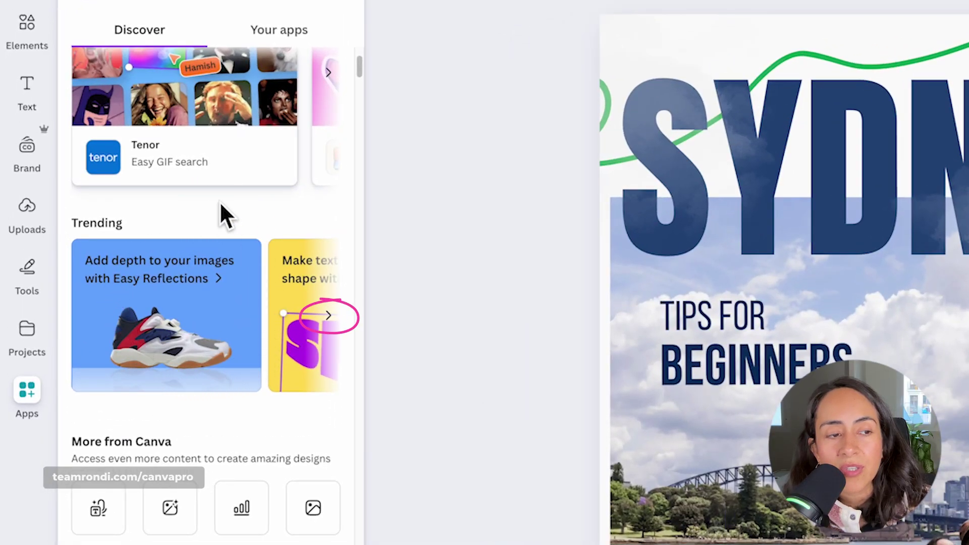
{"action": "left_click", "coordinate": [329, 317]}
{"action": "left_click", "coordinate": [333, 318]}
{"action": "left_click", "coordinate": [328, 317]}
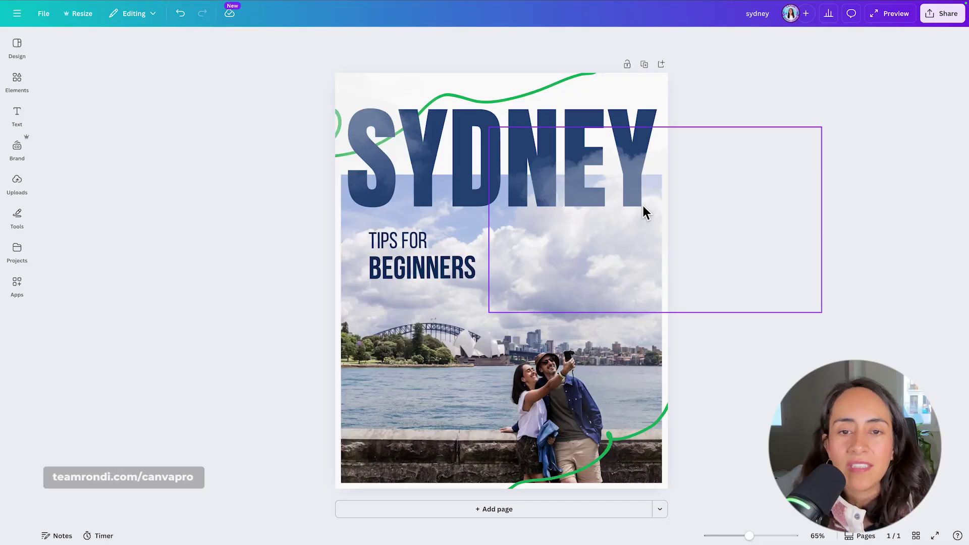
Delete the cloud over the right half of the SYDNEY headline and undo the deletion
{"action": "left_click_drag", "start_coordinate": [554, 198], "coordinate": [527, 166]}
{"action": "key", "text": "ctrl+z"}
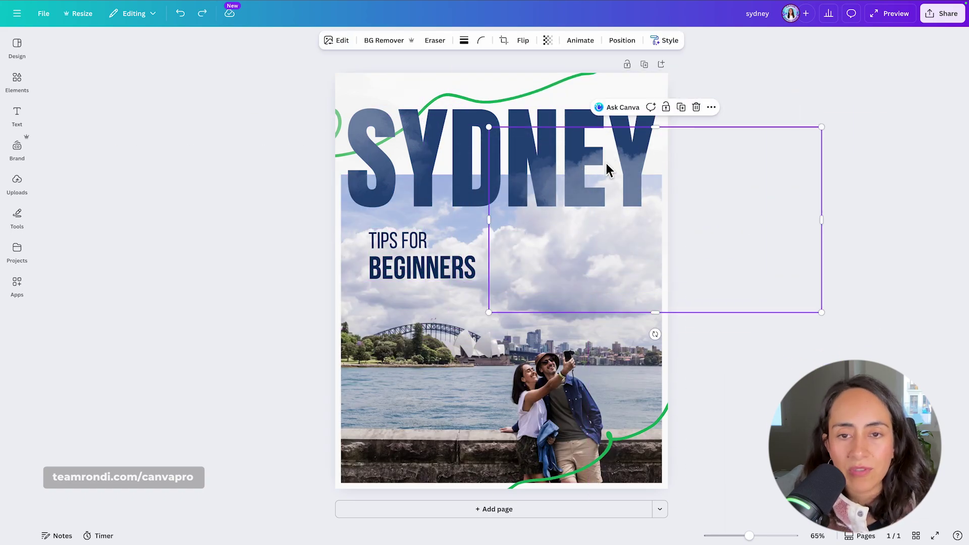
{"action": "left_click", "coordinate": [697, 108]}
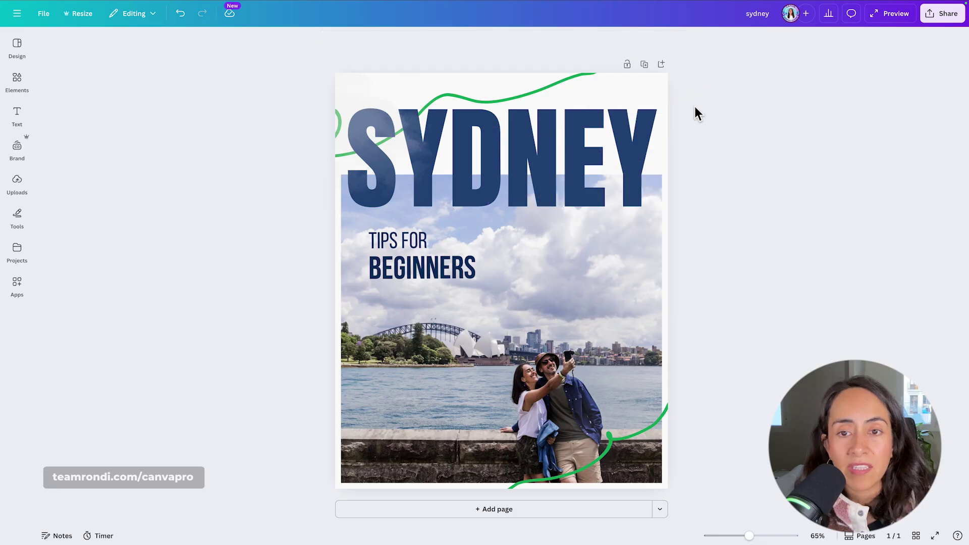
{"action": "left_click", "coordinate": [183, 15]}
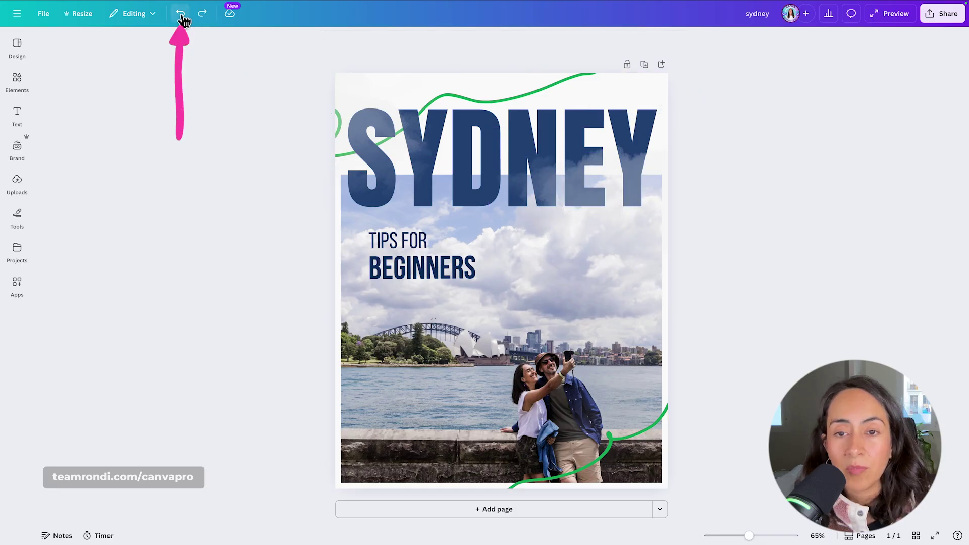
Compare the editing options offered for the right-hand cloud, the SYDNEY headline and the green line
{"action": "left_click", "coordinate": [577, 192]}
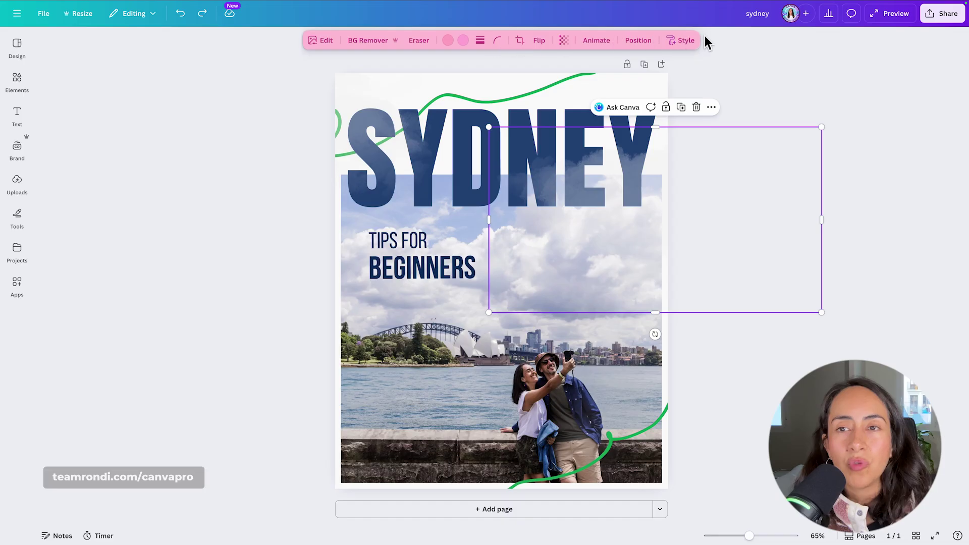
{"action": "left_click", "coordinate": [479, 137]}
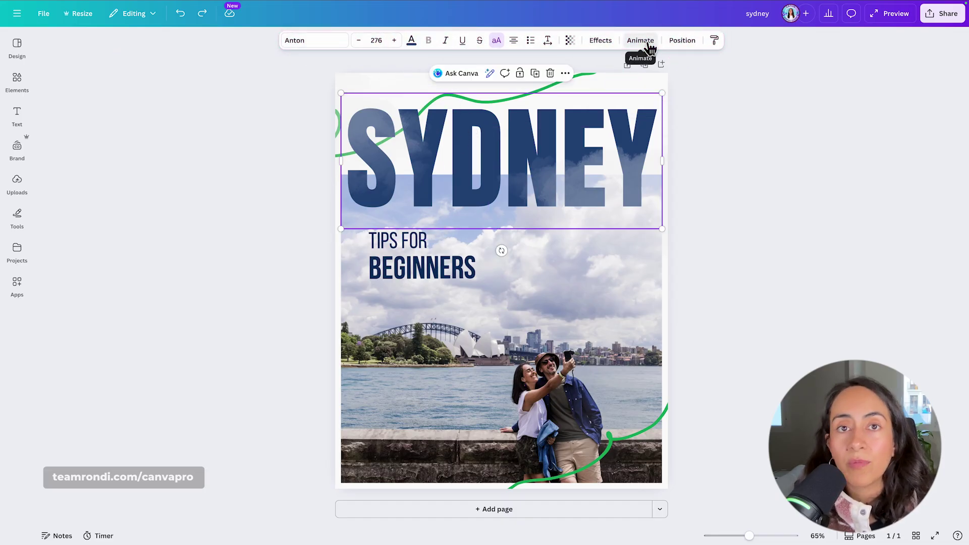
{"action": "left_click", "coordinate": [588, 78]}
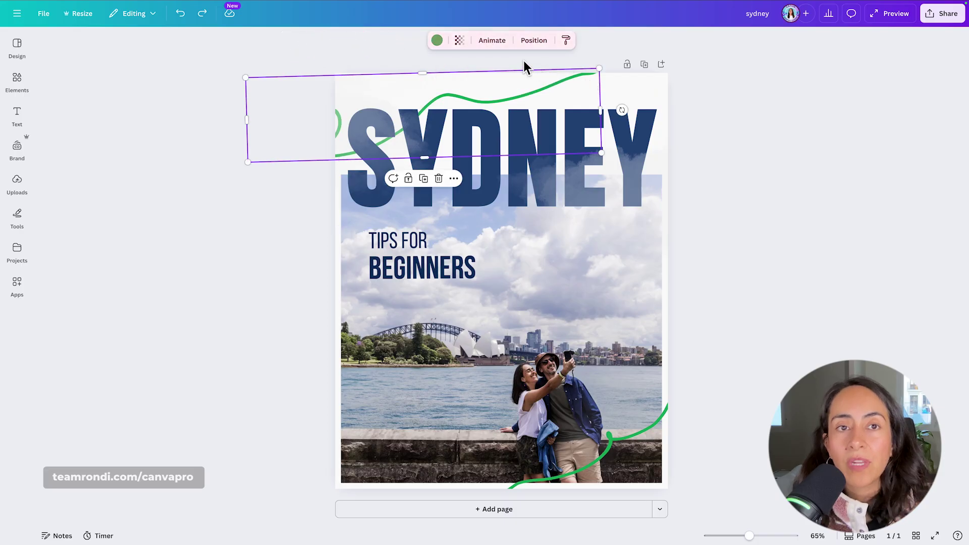
{"action": "left_click", "coordinate": [453, 309]}
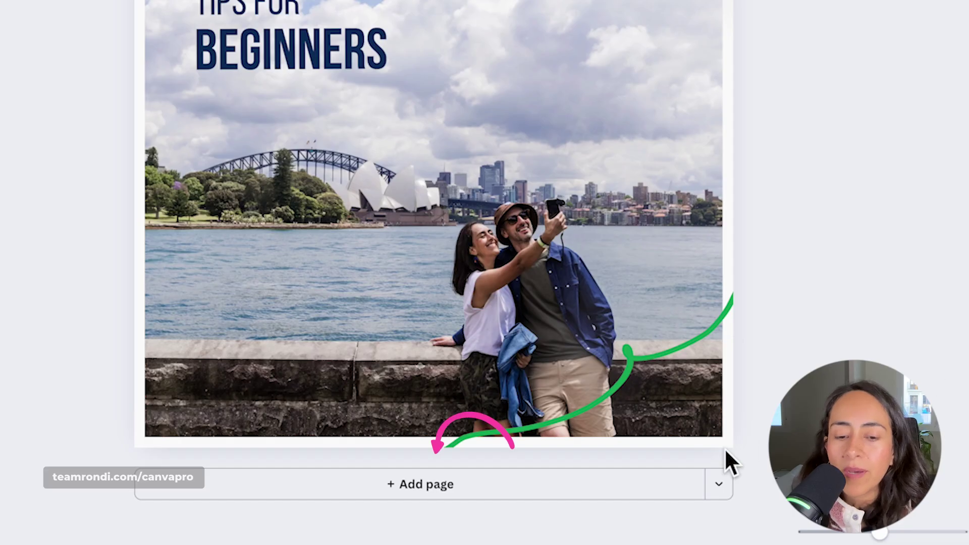
Add a blank second page below the Sydney page and delete it again
{"action": "left_click", "coordinate": [378, 489]}
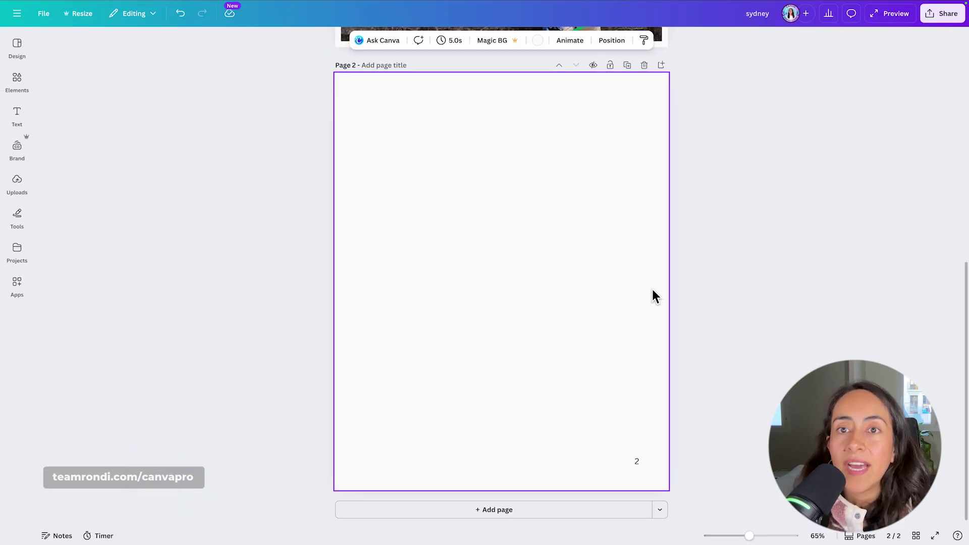
{"action": "scroll", "coordinate": [670, 280], "scroll_direction": "up", "scroll_amount": 8}
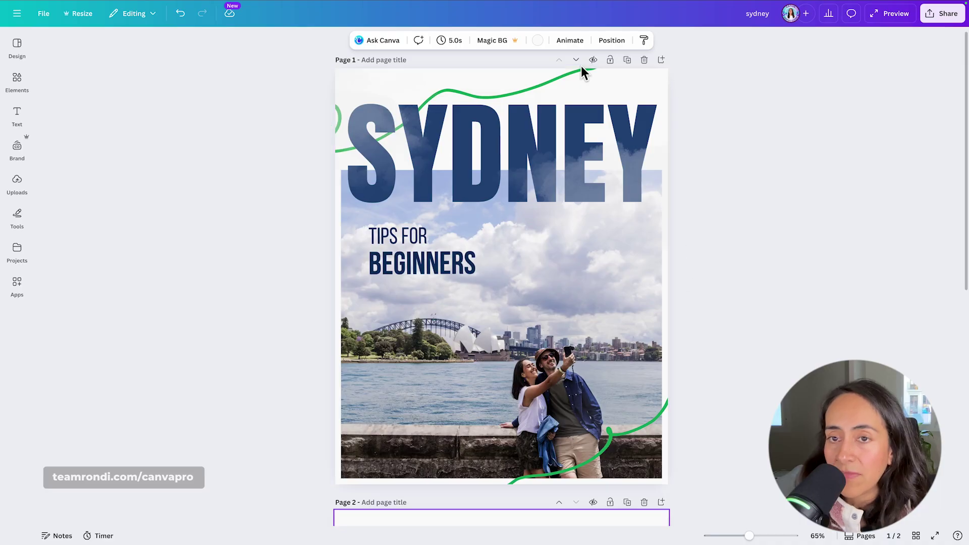
{"action": "scroll", "coordinate": [767, 266], "scroll_direction": "down", "scroll_amount": 8}
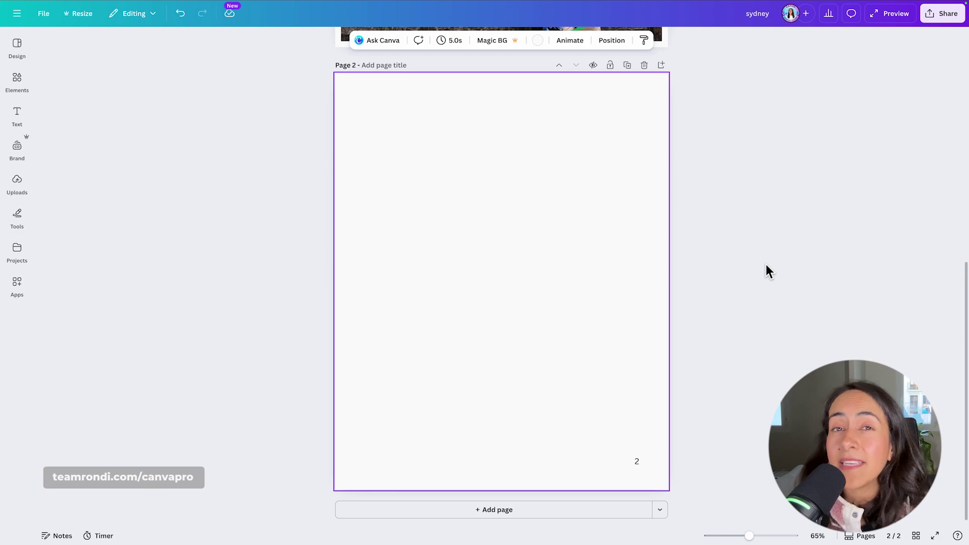
{"action": "left_click", "coordinate": [644, 65]}
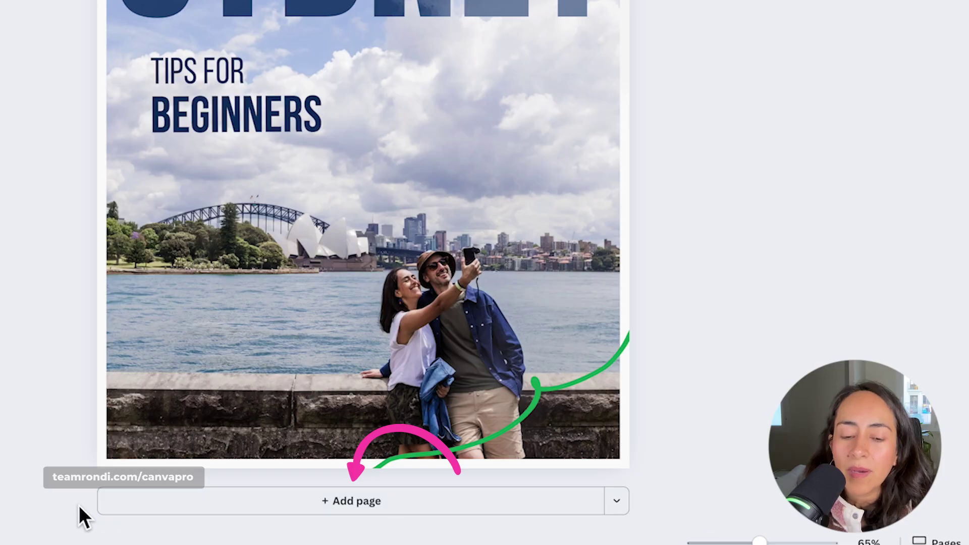
Add a Sheet page to the design and show all pages in the grid overview
{"action": "left_click", "coordinate": [617, 502]}
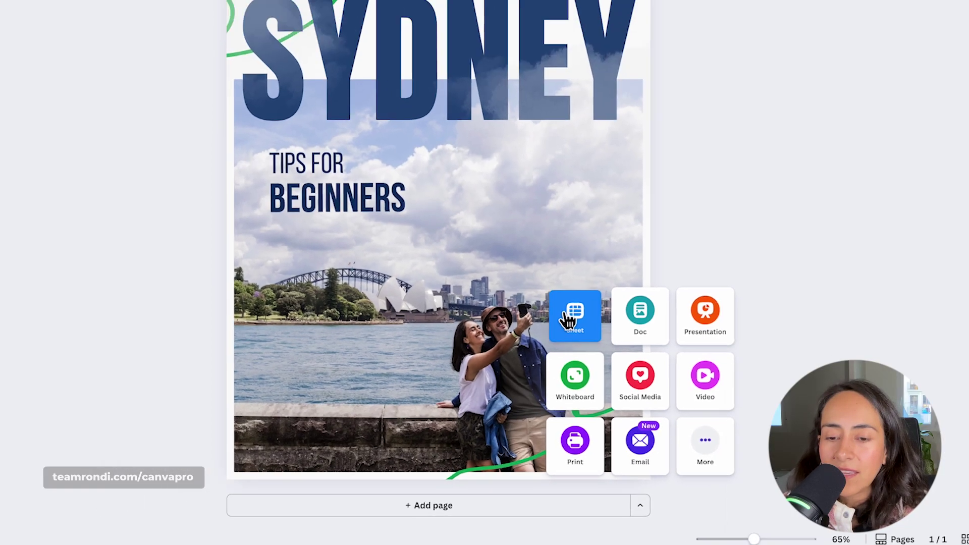
{"action": "left_click", "coordinate": [534, 255]}
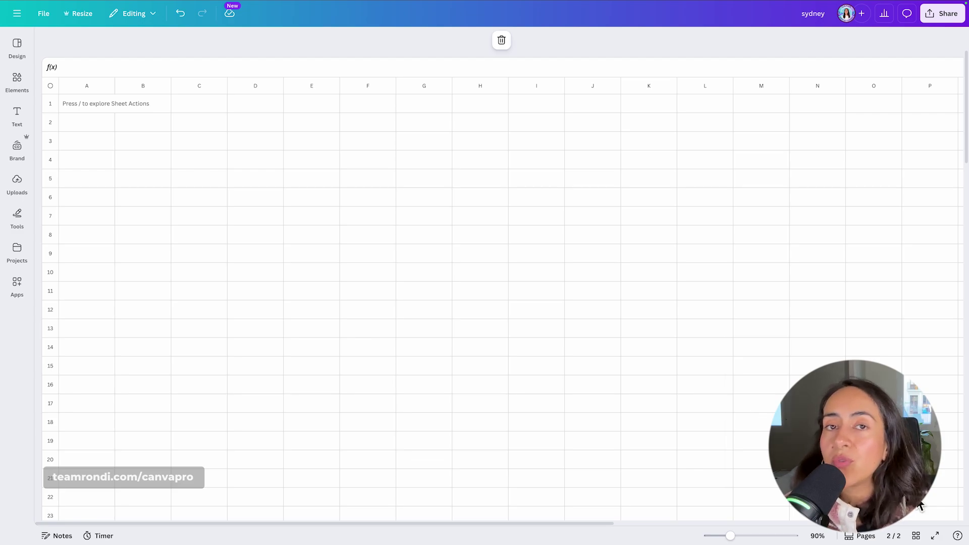
{"action": "left_click", "coordinate": [916, 536]}
{"action": "left_click", "coordinate": [55, 112]}
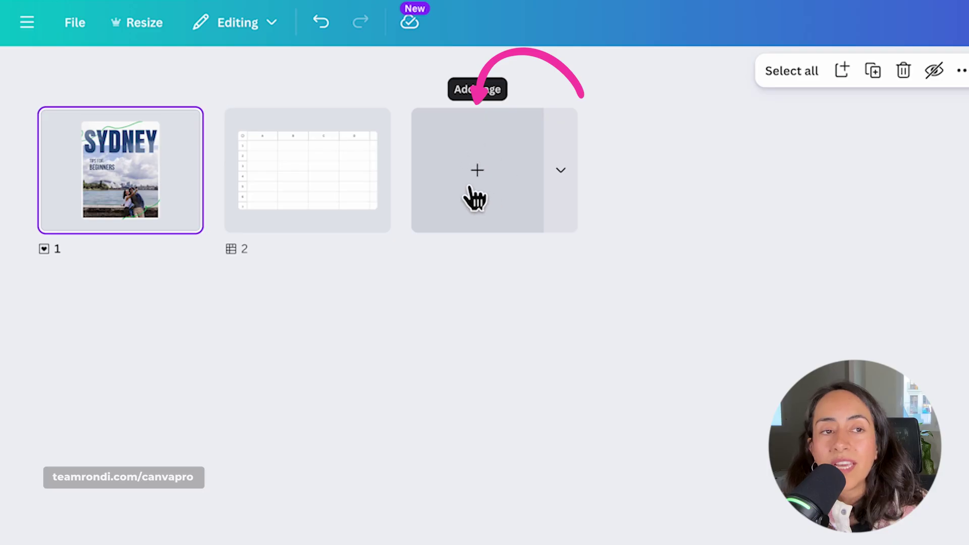
Add a Doc page and a Presentation page from the grid overview
{"action": "left_click", "coordinate": [565, 170]}
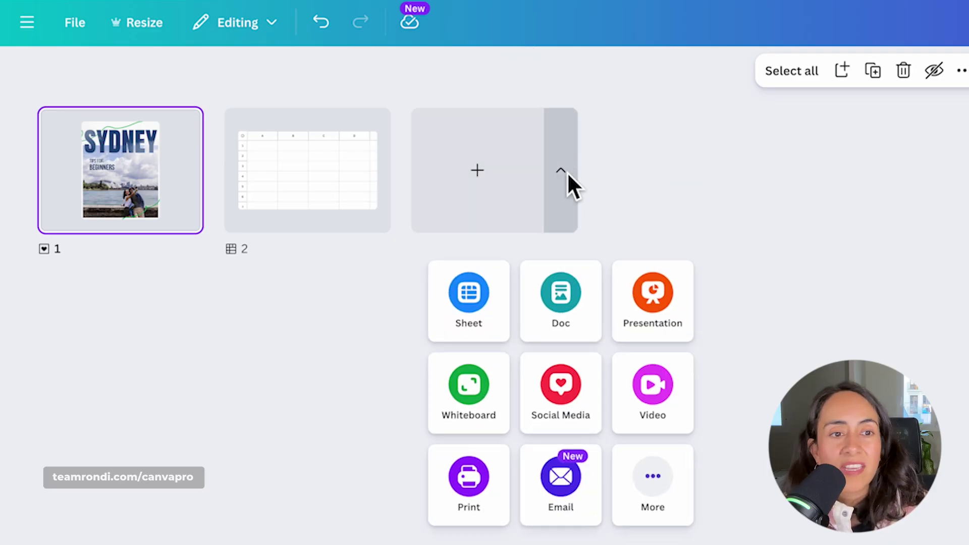
{"action": "left_click", "coordinate": [575, 319]}
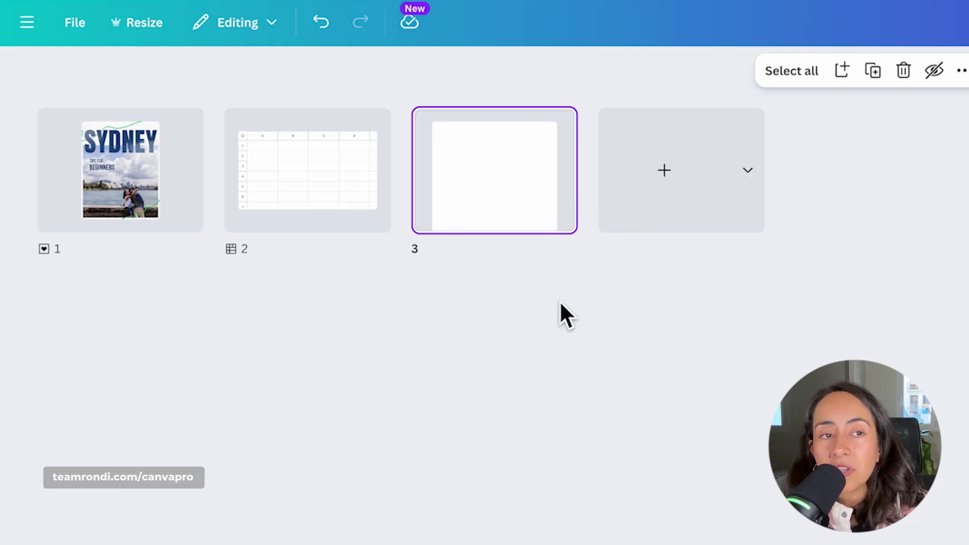
{"action": "left_click", "coordinate": [750, 192]}
{"action": "left_click", "coordinate": [828, 302]}
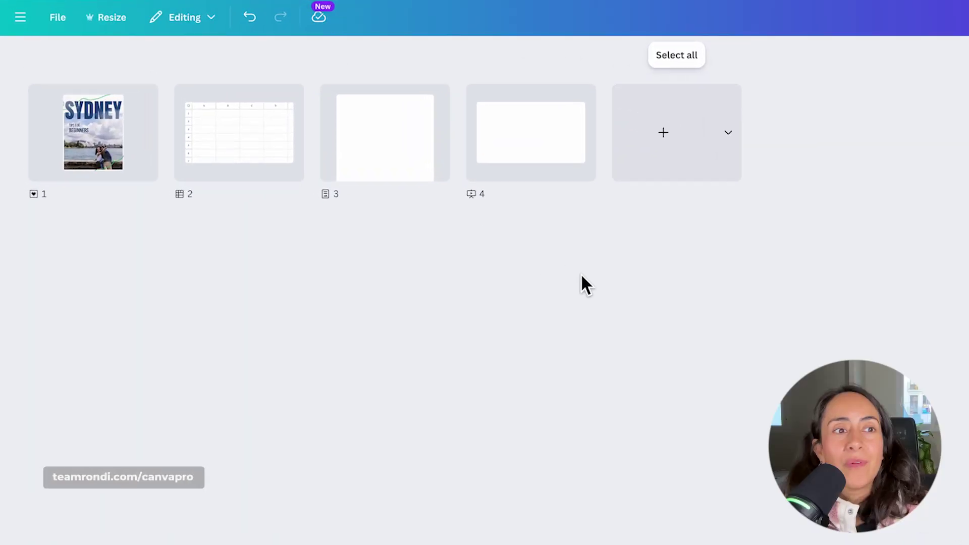
Delete the Sheet, Doc and Presentation pages together and reopen the Sydney page for editing
{"action": "left_click_drag", "start_coordinate": [697, 325], "coordinate": [209, 86]}
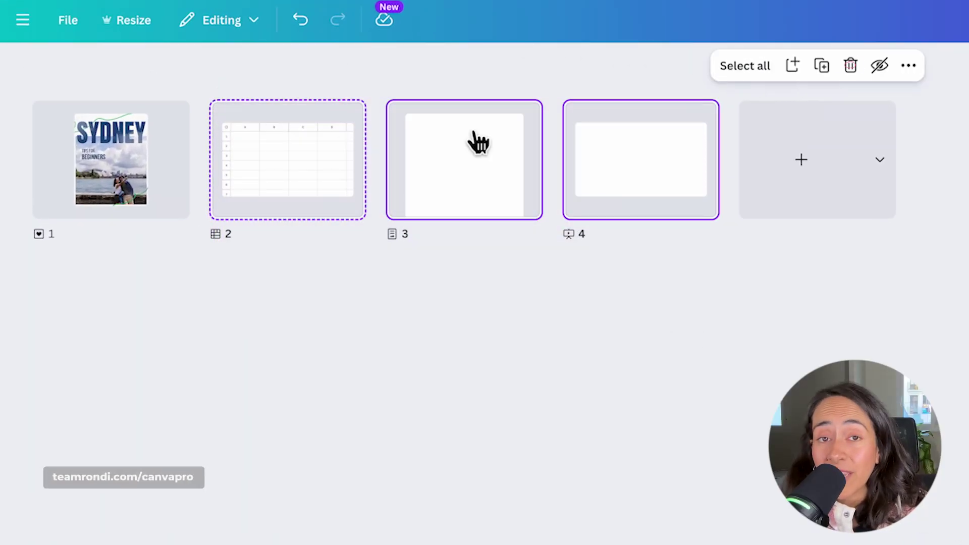
{"action": "left_click", "coordinate": [850, 65]}
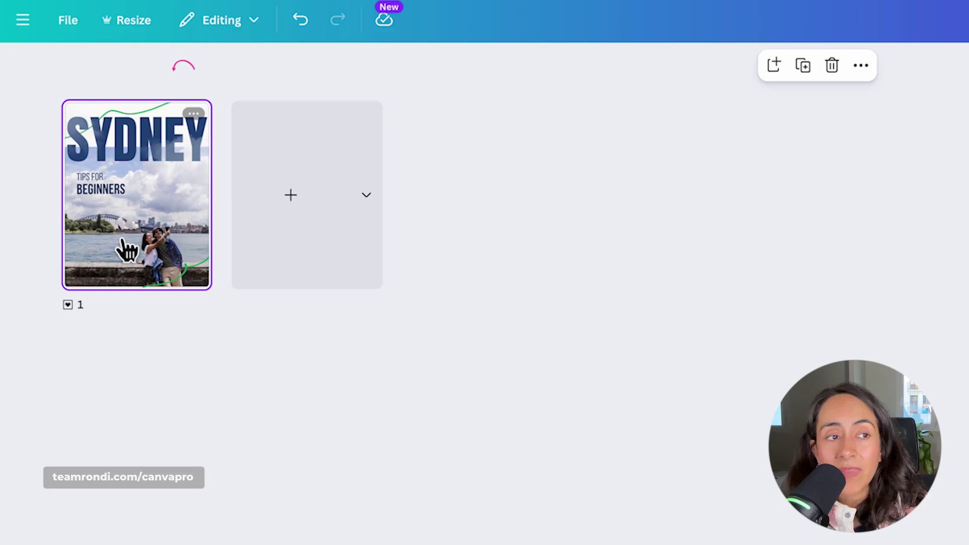
{"action": "double_click", "coordinate": [141, 206]}
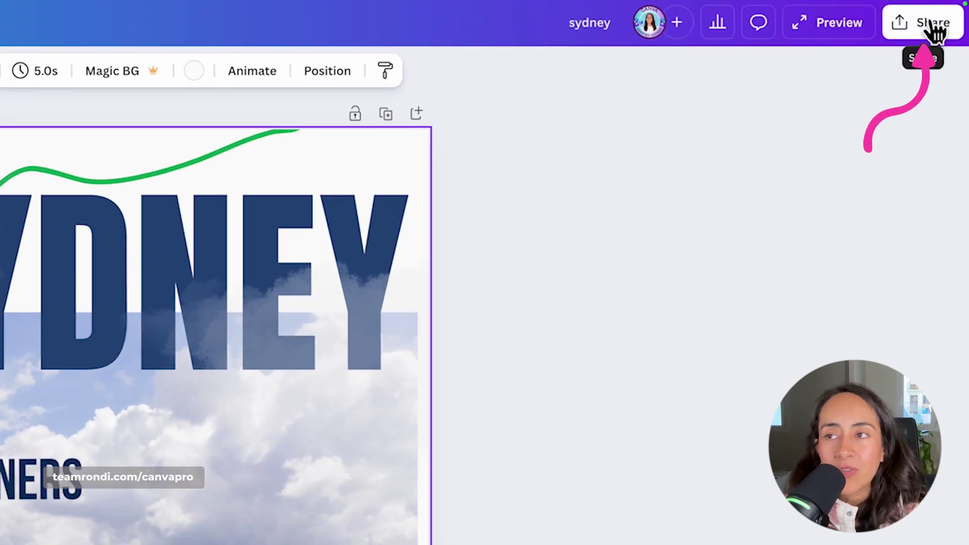
Review the sharing options and the suggested download file type for the design, and close them
{"action": "left_click", "coordinate": [928, 26]}
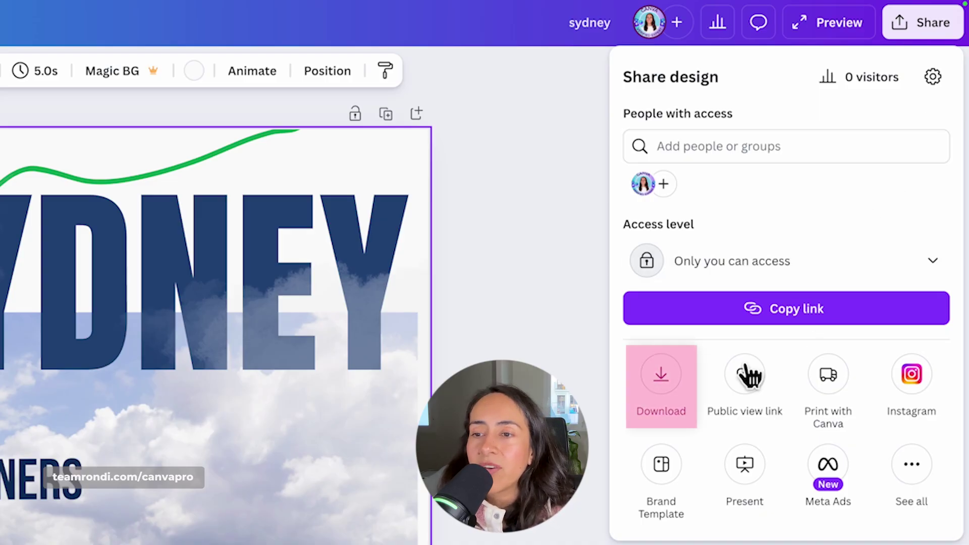
{"action": "left_click", "coordinate": [670, 385]}
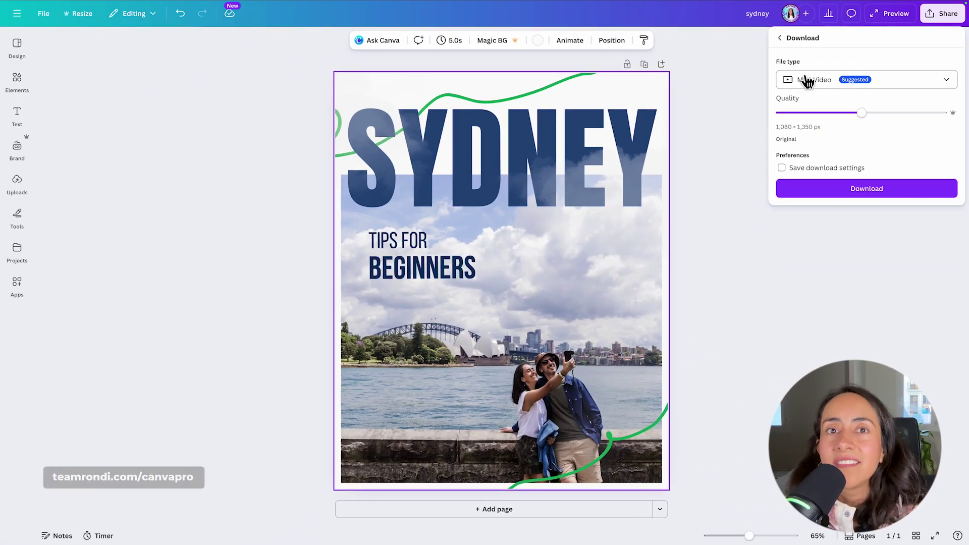
{"action": "left_click", "coordinate": [485, 130]}
Check the clouds, the green line and the SYDNEY, TIPS FOR and BEGINNERS texts one by one for applied animations
{"action": "left_click", "coordinate": [616, 202]}
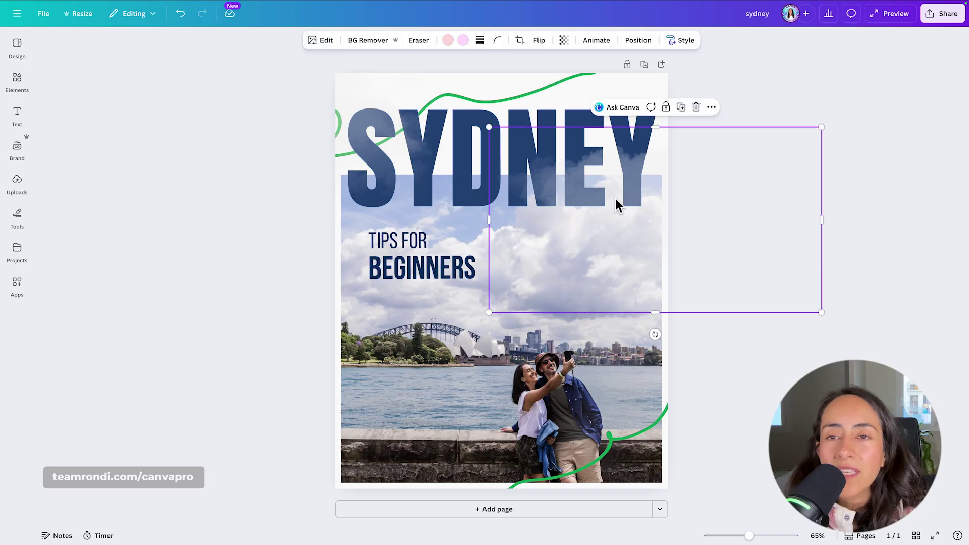
{"action": "left_click", "coordinate": [411, 192]}
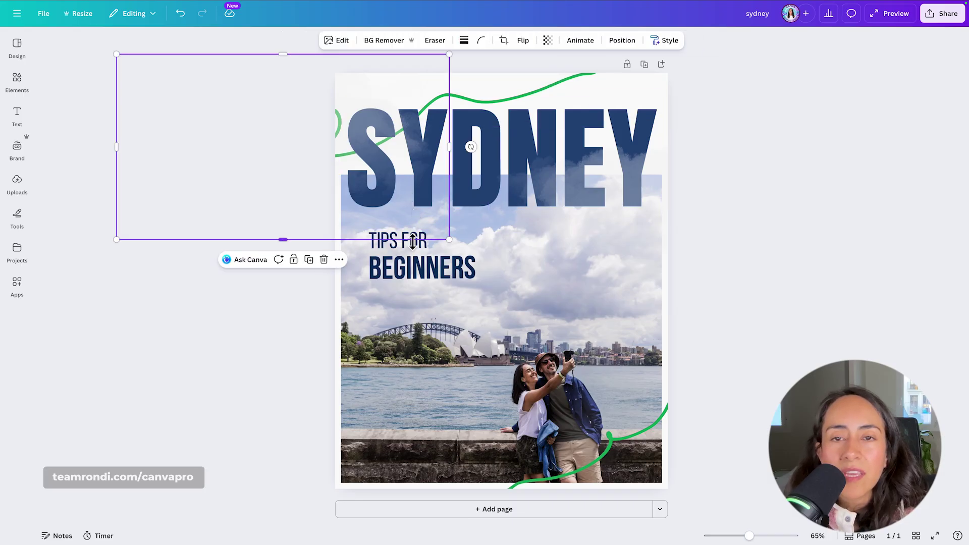
{"action": "left_click", "coordinate": [421, 242]}
{"action": "left_click", "coordinate": [444, 263]}
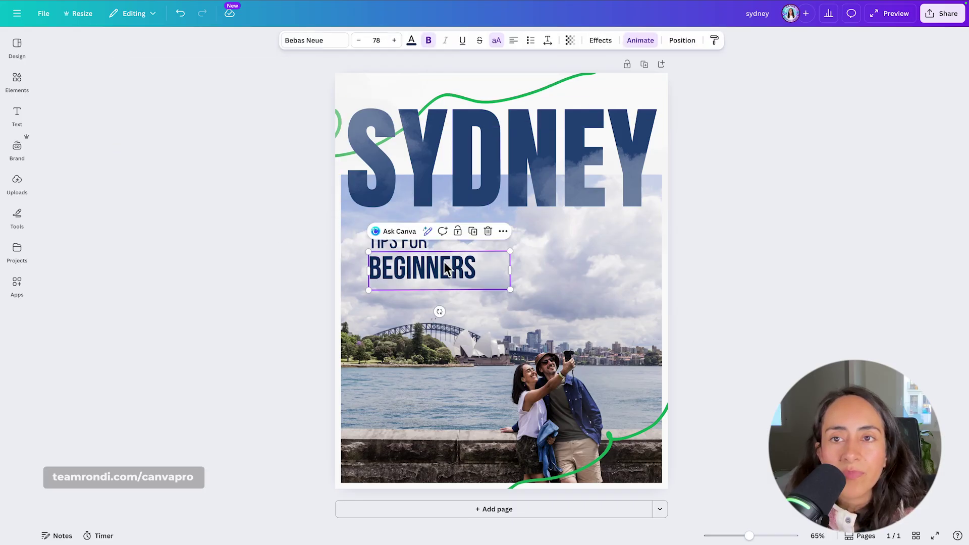
{"action": "left_click", "coordinate": [425, 249]}
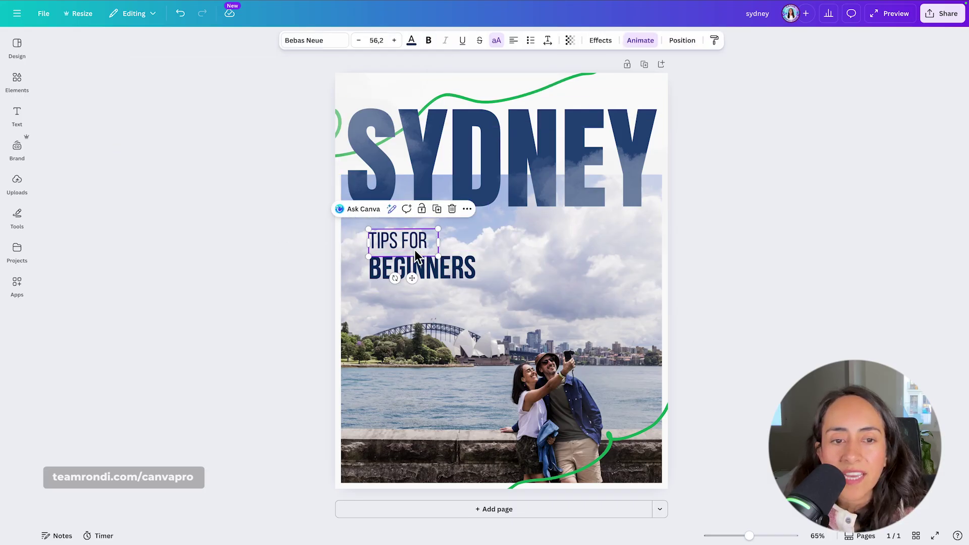
{"action": "left_click", "coordinate": [483, 127]}
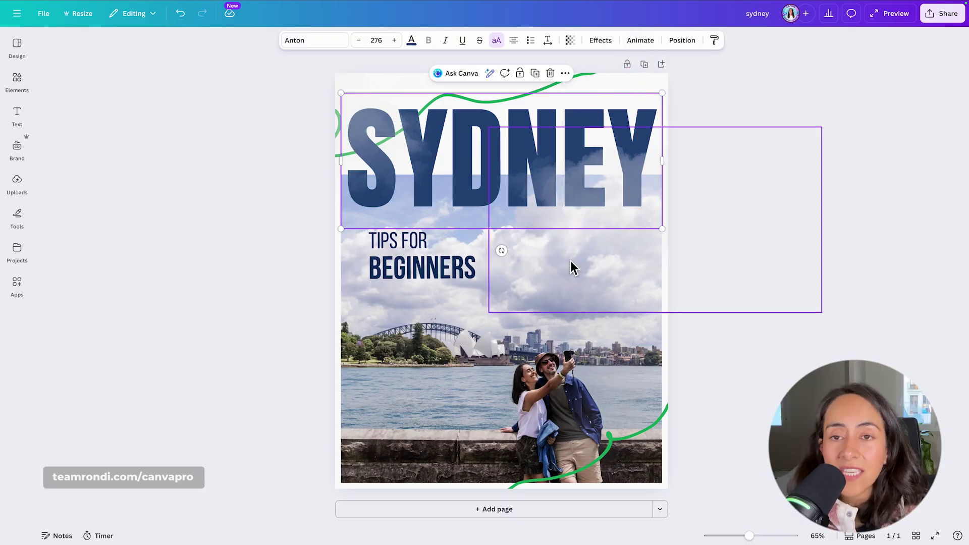
{"action": "left_click", "coordinate": [591, 270]}
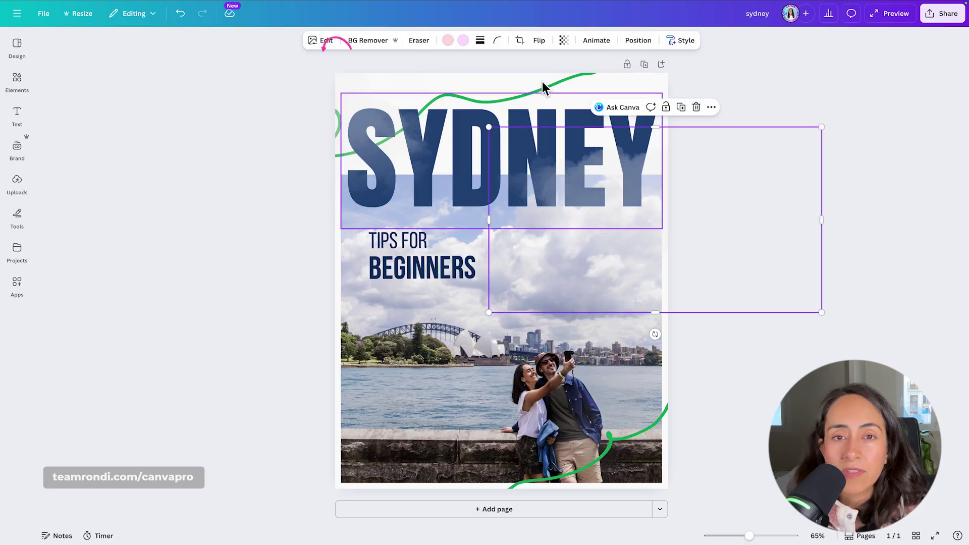
{"action": "left_click", "coordinate": [558, 85]}
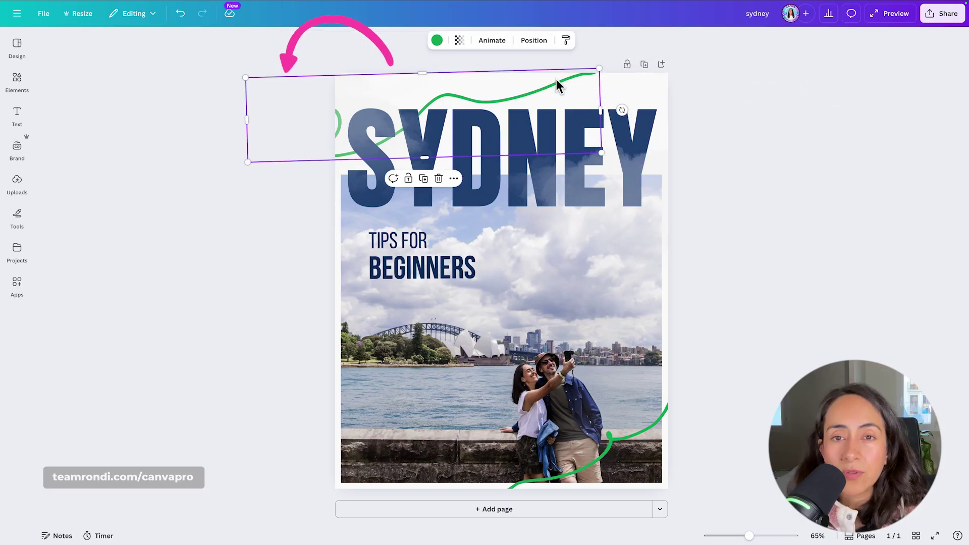
{"action": "left_click", "coordinate": [409, 243]}
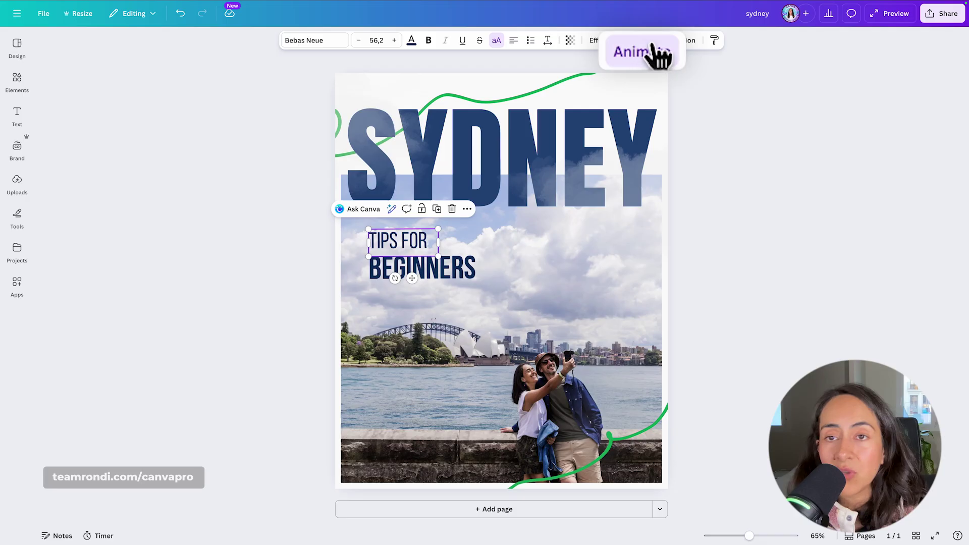
{"action": "left_click", "coordinate": [488, 130]}
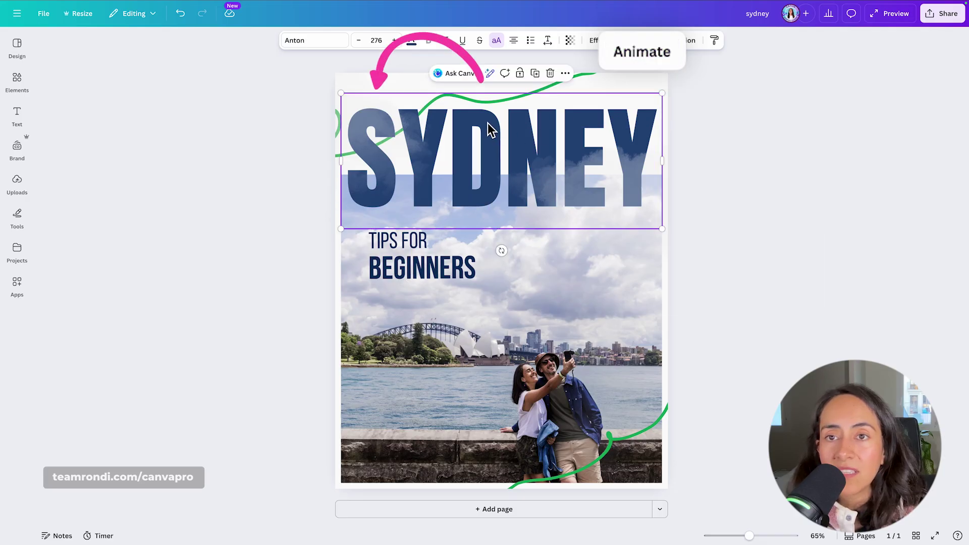
{"action": "left_click", "coordinate": [417, 243]}
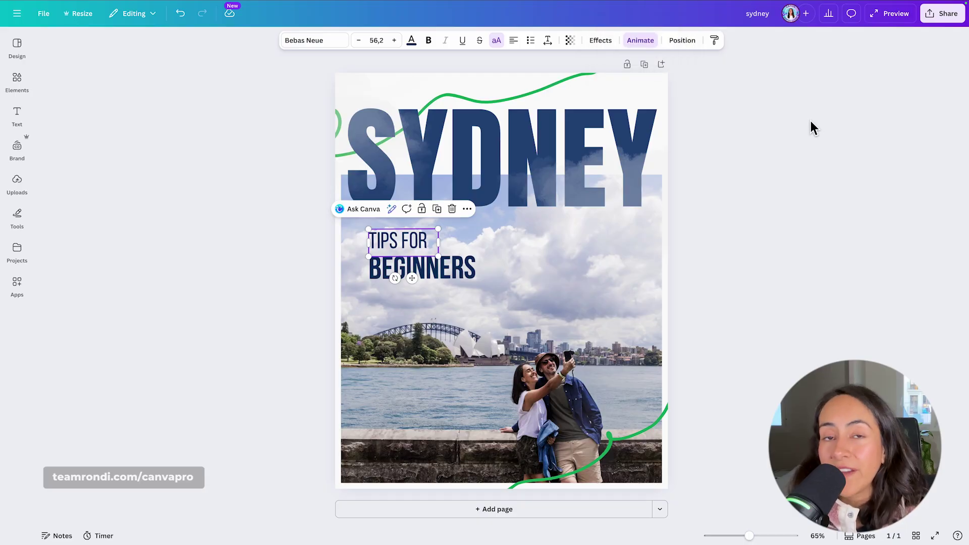
{"action": "left_click", "coordinate": [927, 78]}
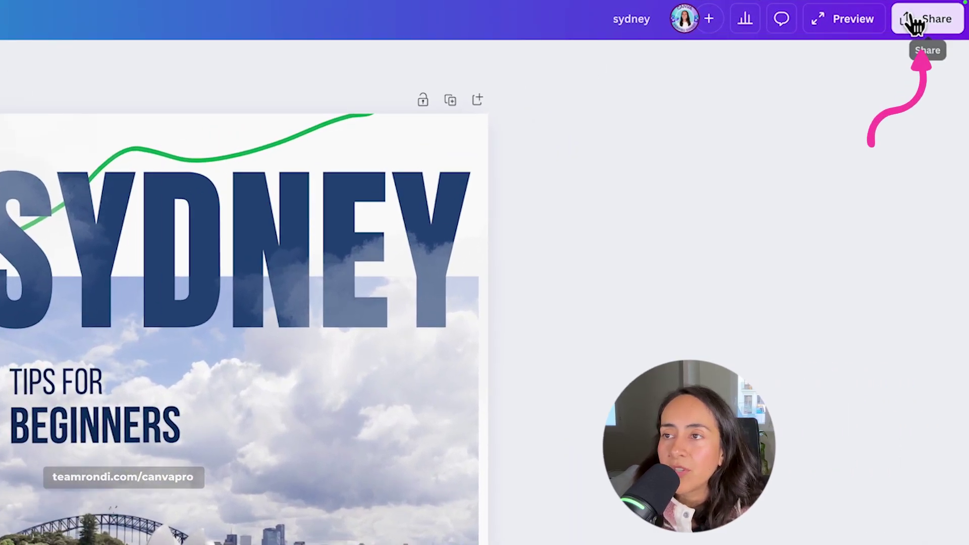
Download the Sydney design as a PNG at size 1 (1,080 × 1,350 px)
{"action": "left_click", "coordinate": [942, 13]}
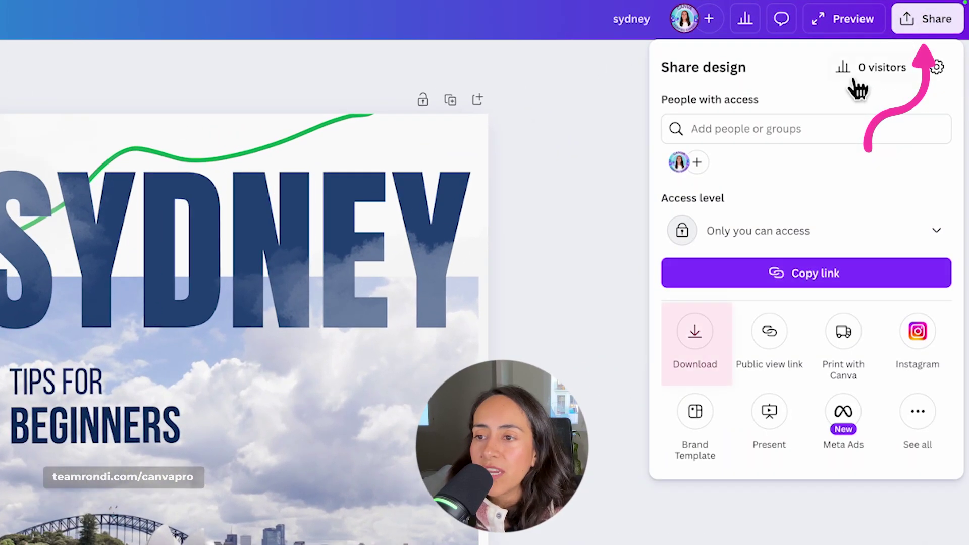
{"action": "left_click", "coordinate": [691, 334]}
{"action": "left_click", "coordinate": [942, 129]}
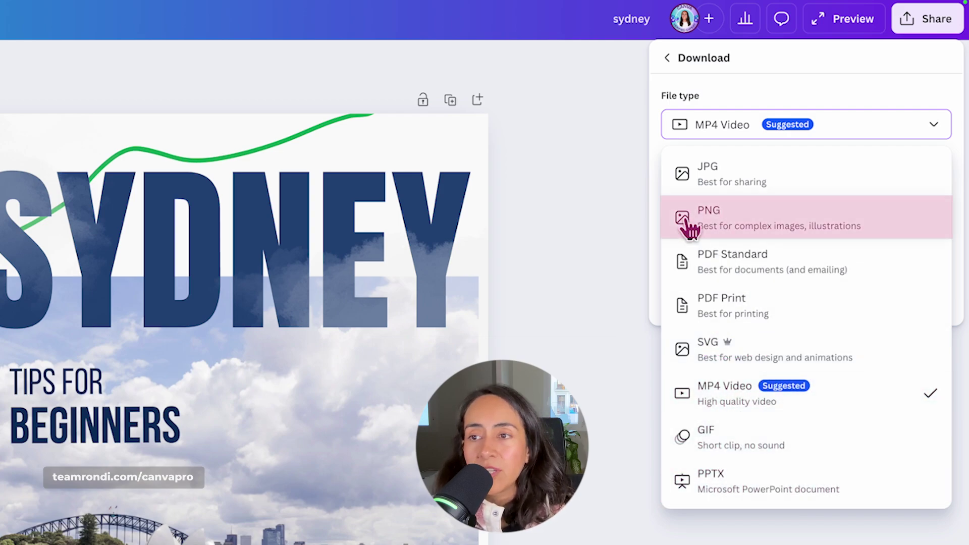
{"action": "left_click", "coordinate": [729, 217]}
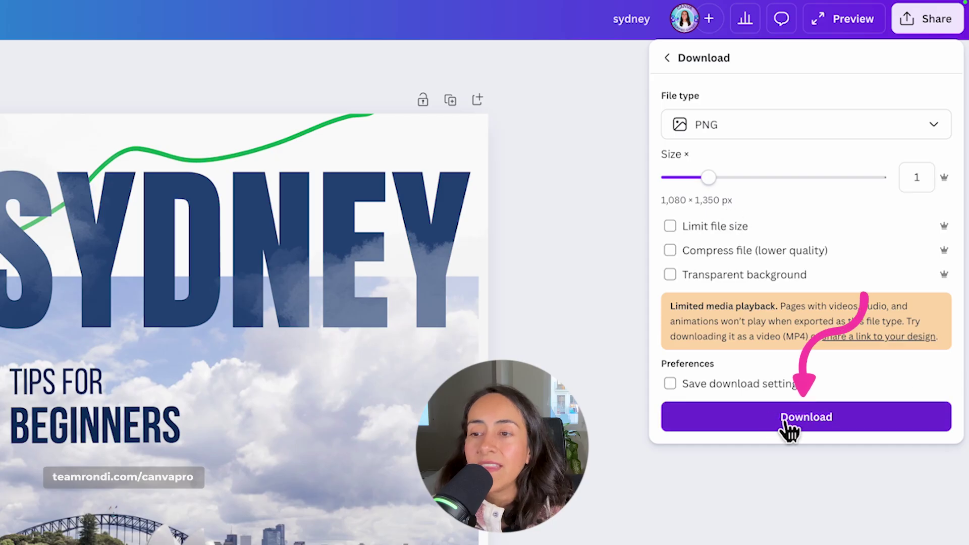
{"action": "left_click", "coordinate": [828, 418]}
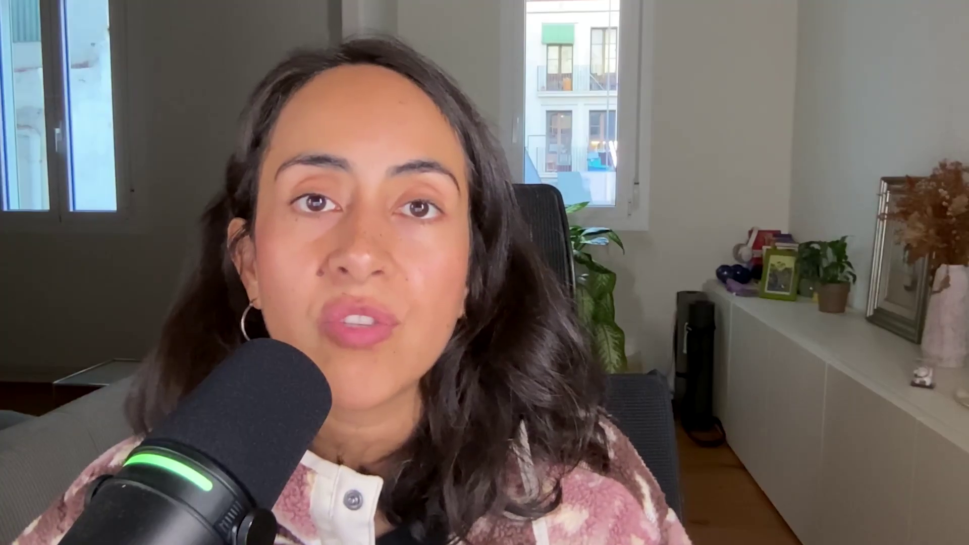